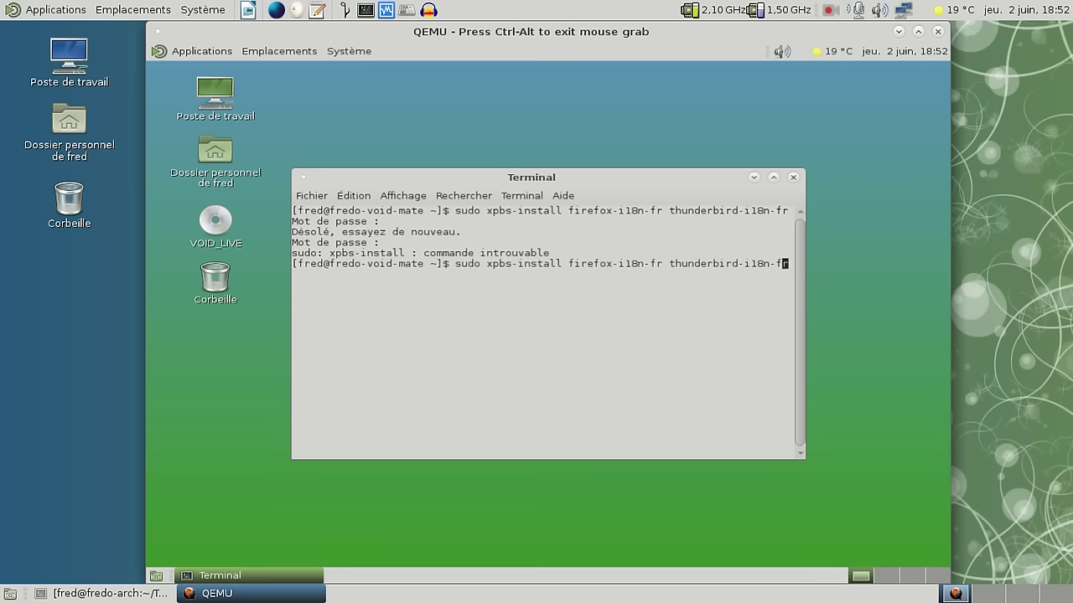
# - Correct the misspelled command to sudo xbps-install firefox-i18n-fr thunderbird-i18n-fr, run it and accept the installation
pyautogui.press('Left')
pyautogui.press('Left')
pyautogui.press('BackSpace')
pyautogui.write('p')
pyautogui.press('Delete')
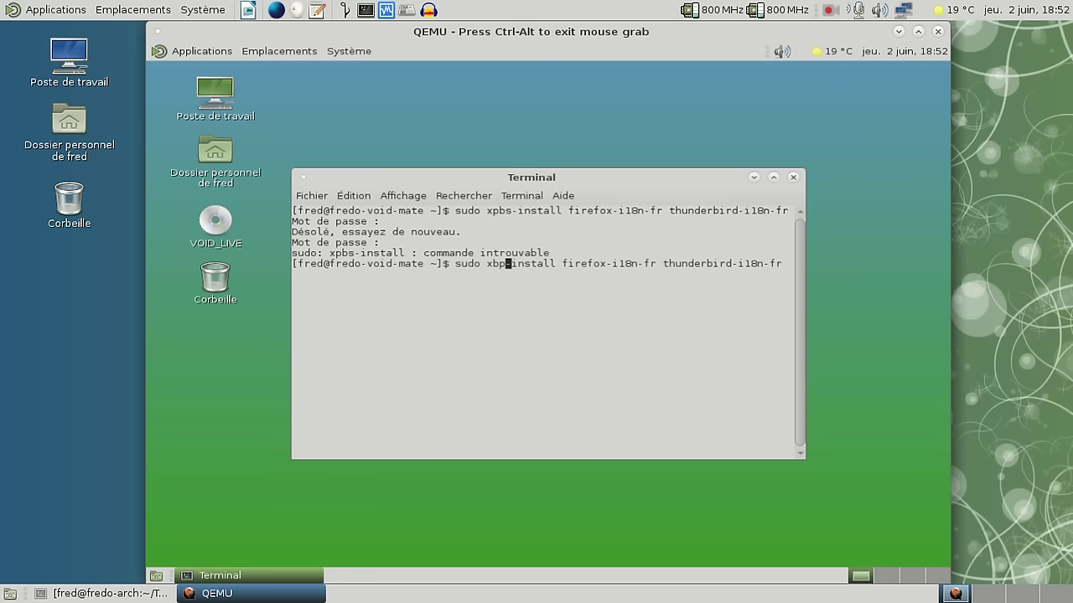
pyautogui.write('s')
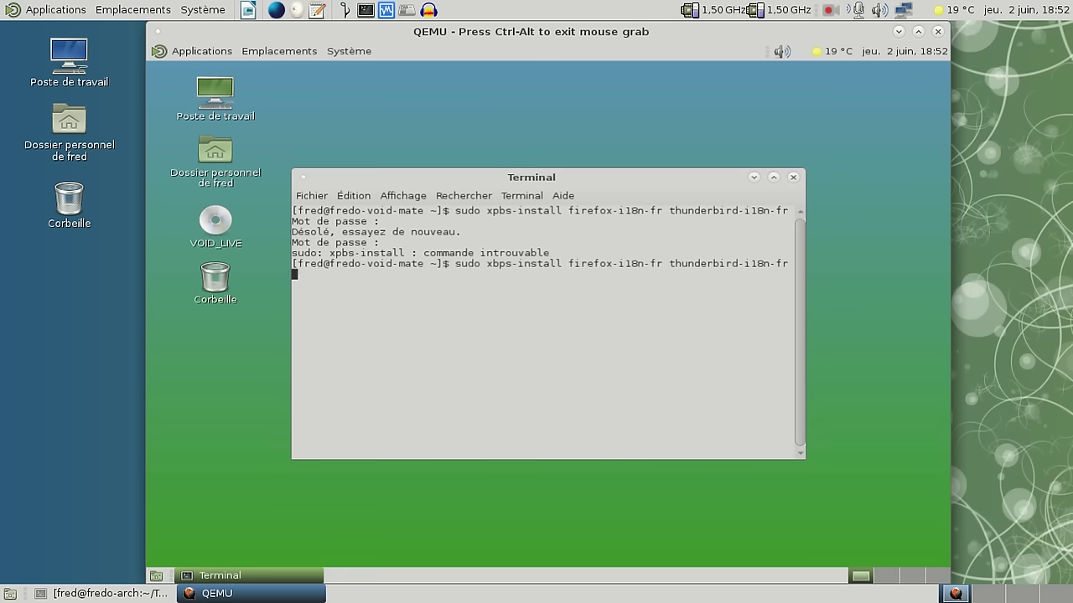
pyautogui.press('Return')
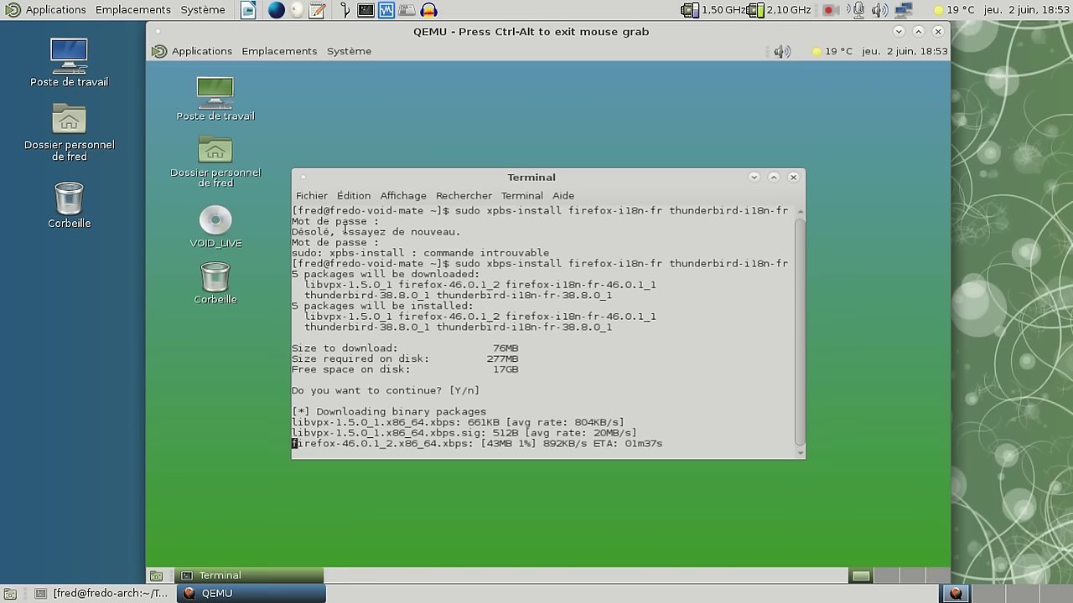
# - Add a Zone de notification applet to the virtual machine's desktop panel and remove it again
pyautogui.rightClick(748, 50)
pyautogui.click(763, 62)
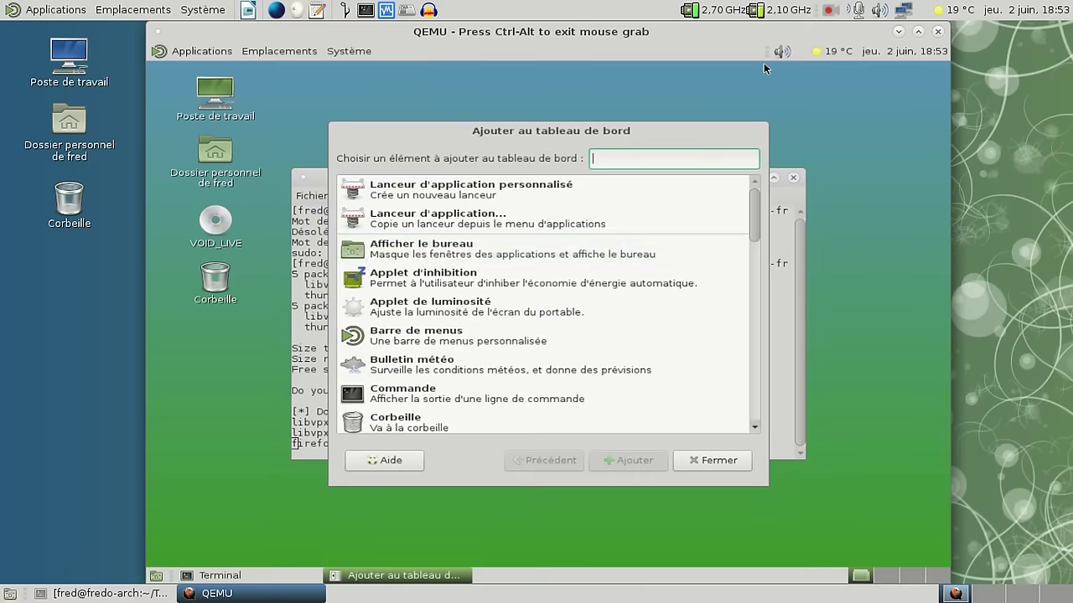
pyautogui.scroll(-10, 600, 256)
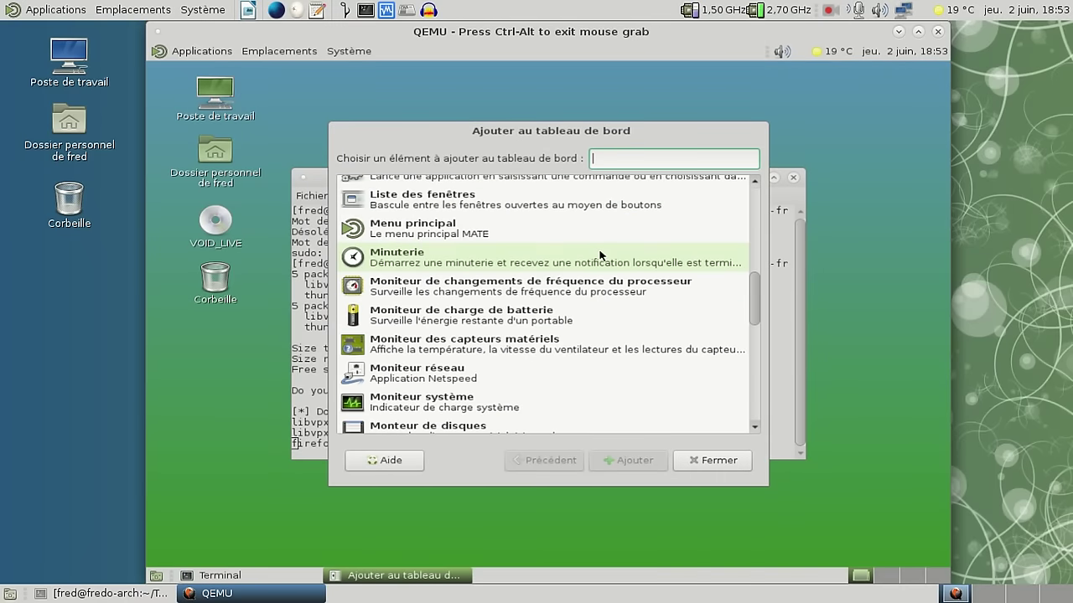
pyautogui.scroll(-10, 599, 255)
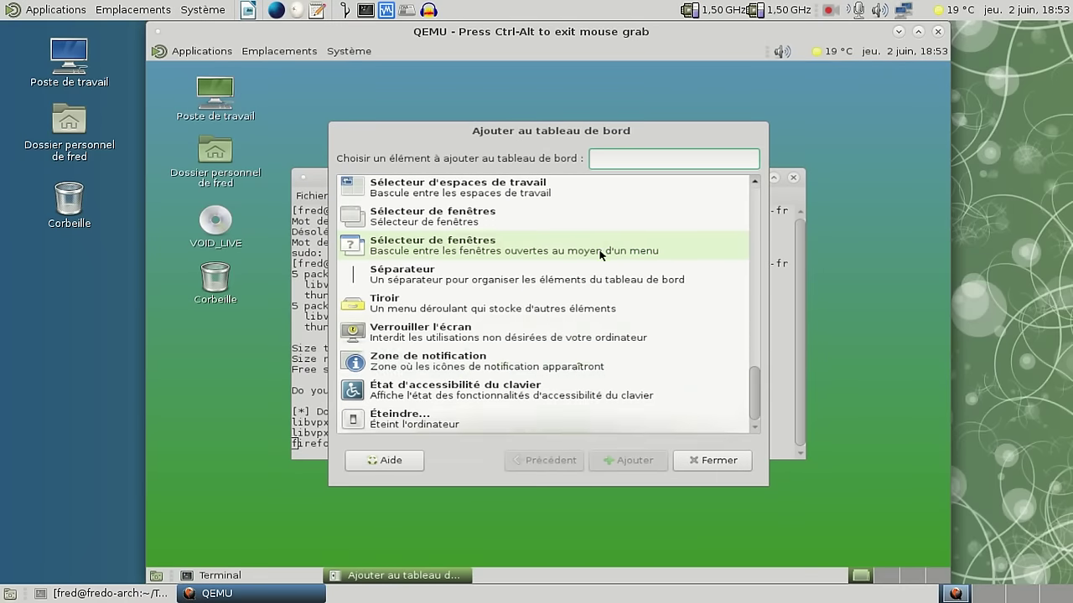
pyautogui.click(620, 362)
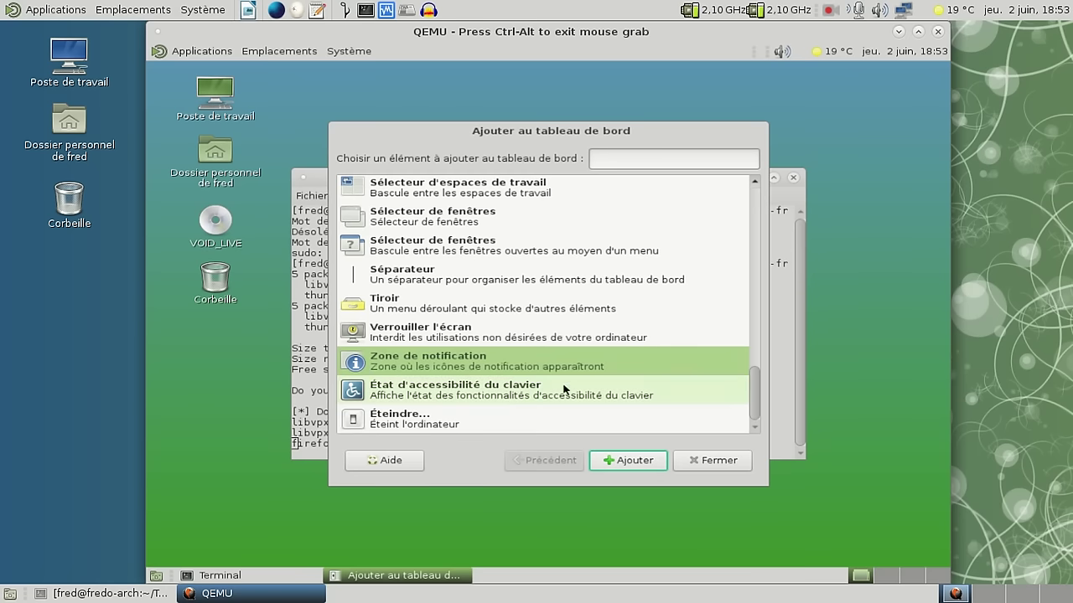
pyautogui.click(711, 463)
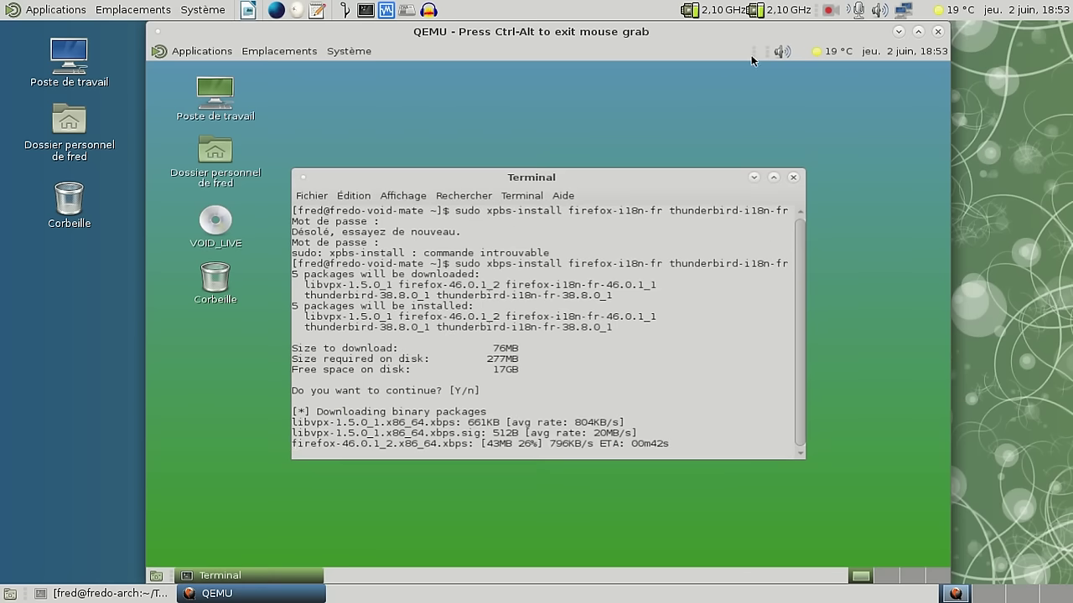
pyautogui.rightClick(754, 55)
pyautogui.click(775, 112)
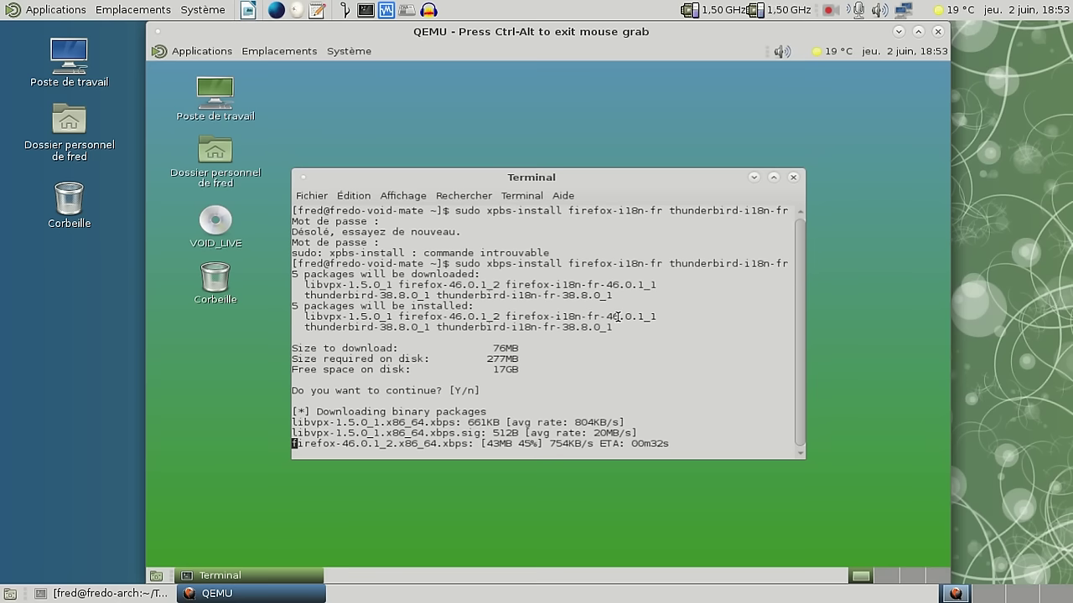
pyautogui.click(362, 52)
pyautogui.moveTo(363, 73)
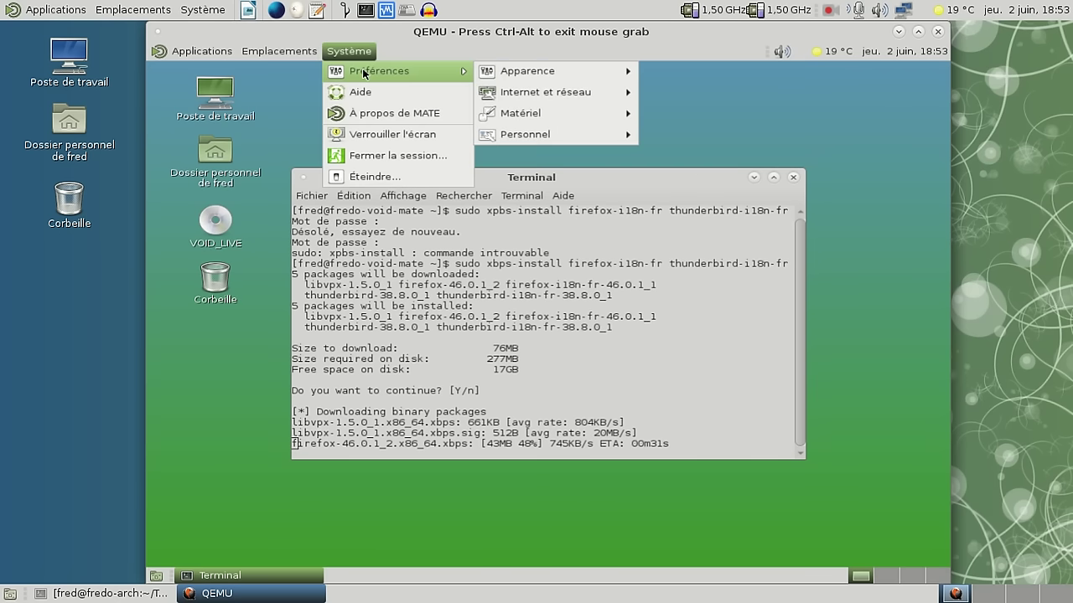
pyautogui.moveTo(626, 95)
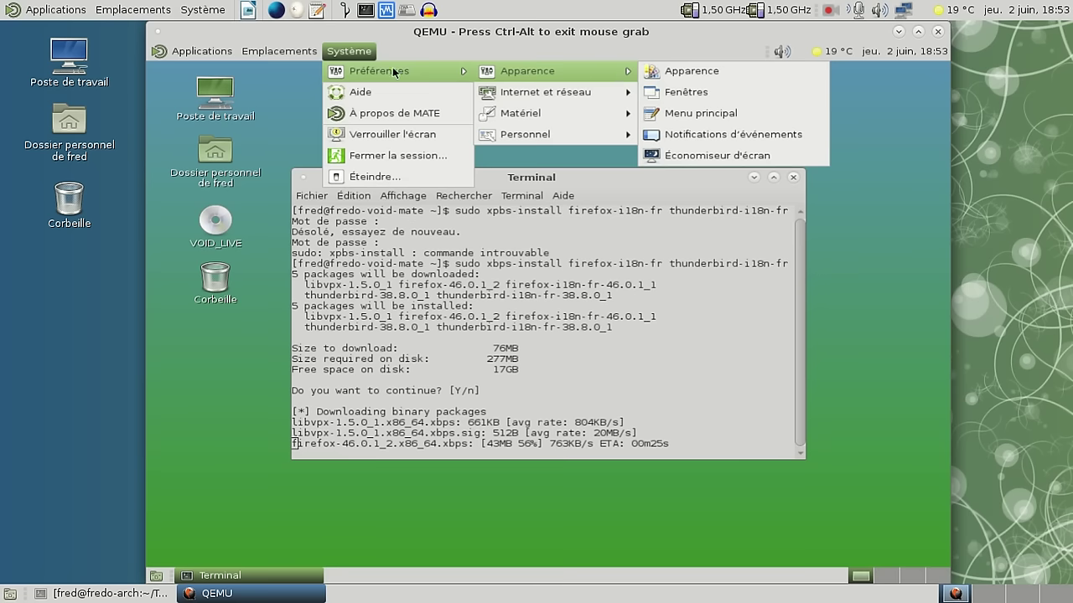
pyautogui.moveTo(192, 51)
pyautogui.moveTo(182, 82)
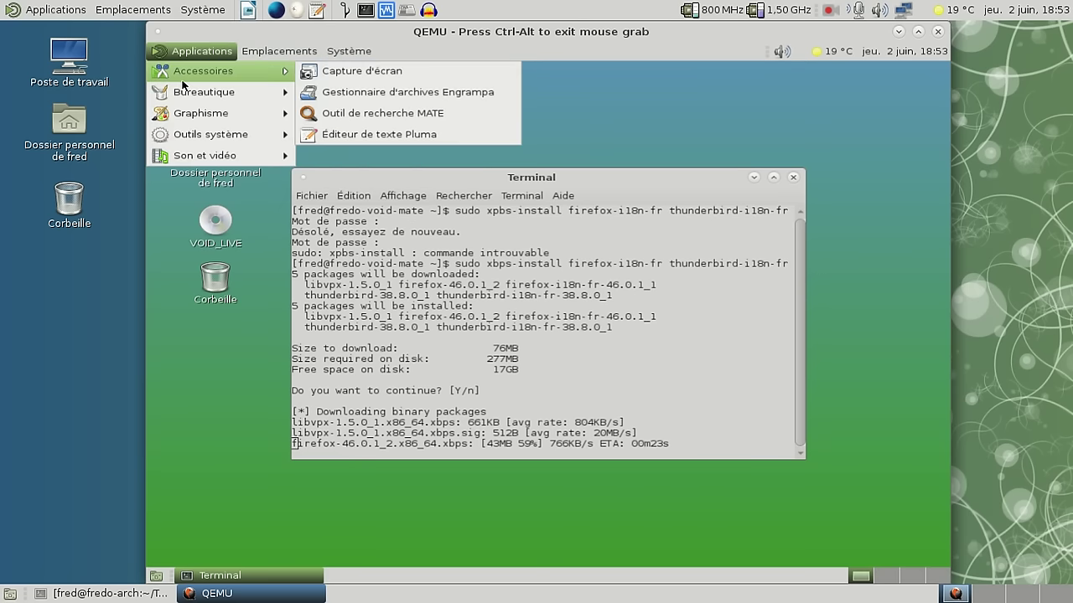
pyautogui.click(656, 83)
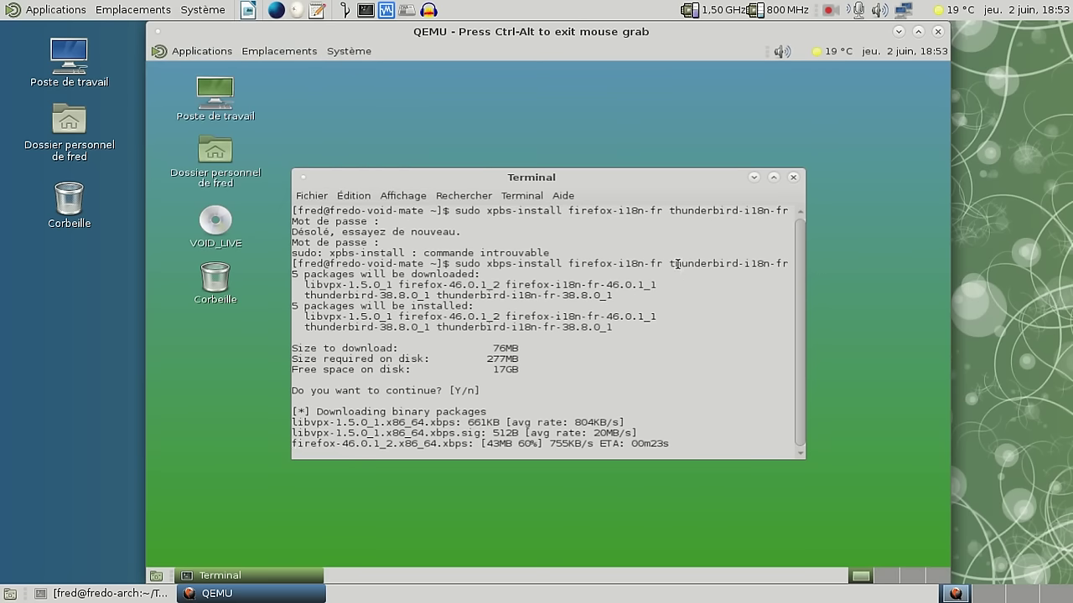
# - Move the terminal window up, check the personal folder's contents and its document creation options, and close the folder
pyautogui.moveTo(581, 181); pyautogui.dragTo(579, 109)
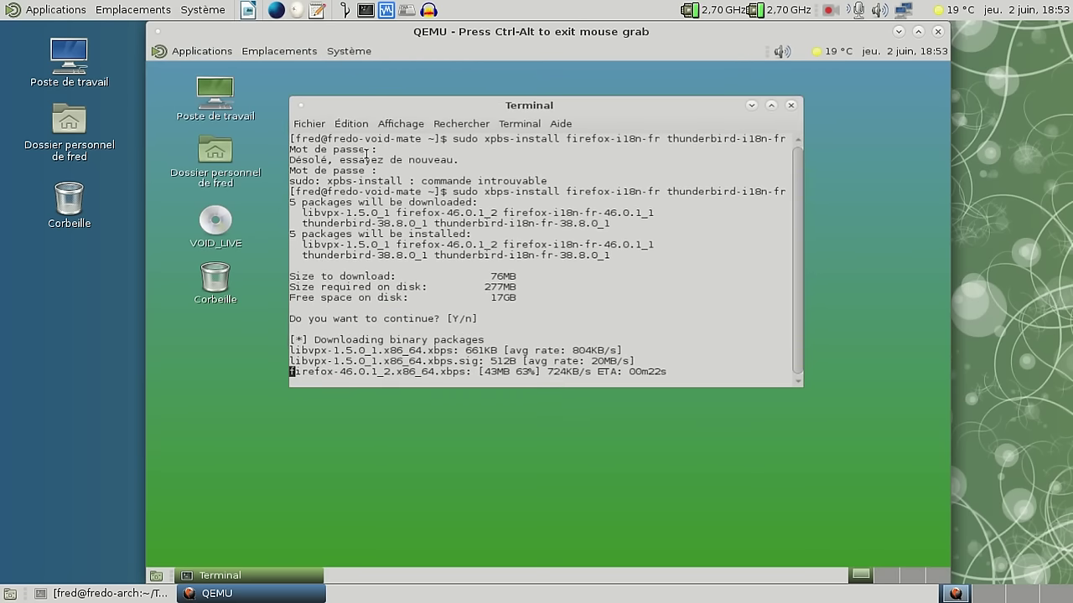
pyautogui.doubleClick(225, 153)
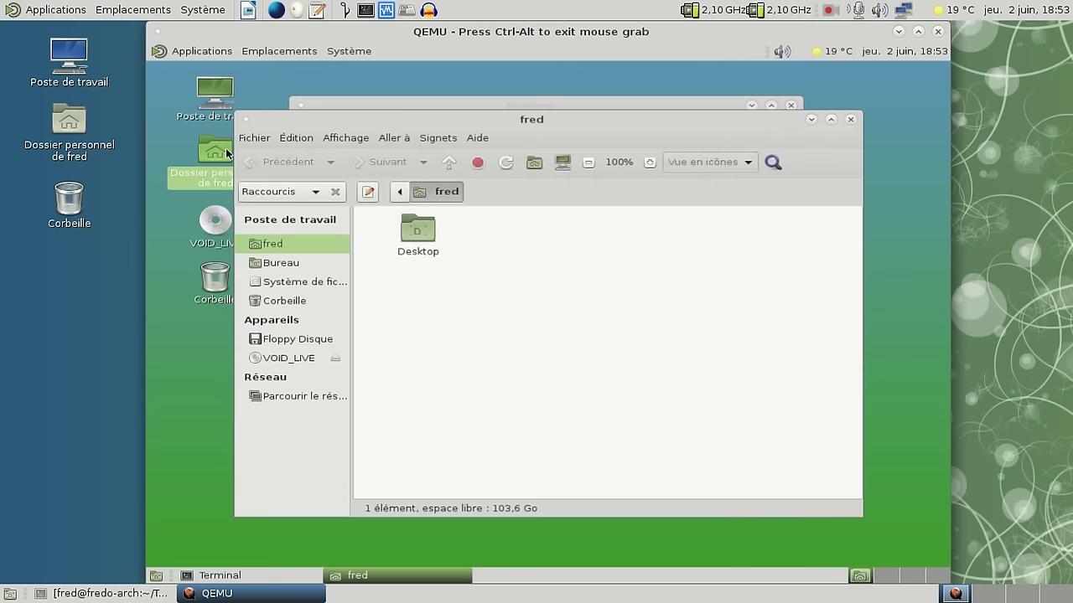
pyautogui.rightClick(487, 262)
pyautogui.moveTo(552, 299)
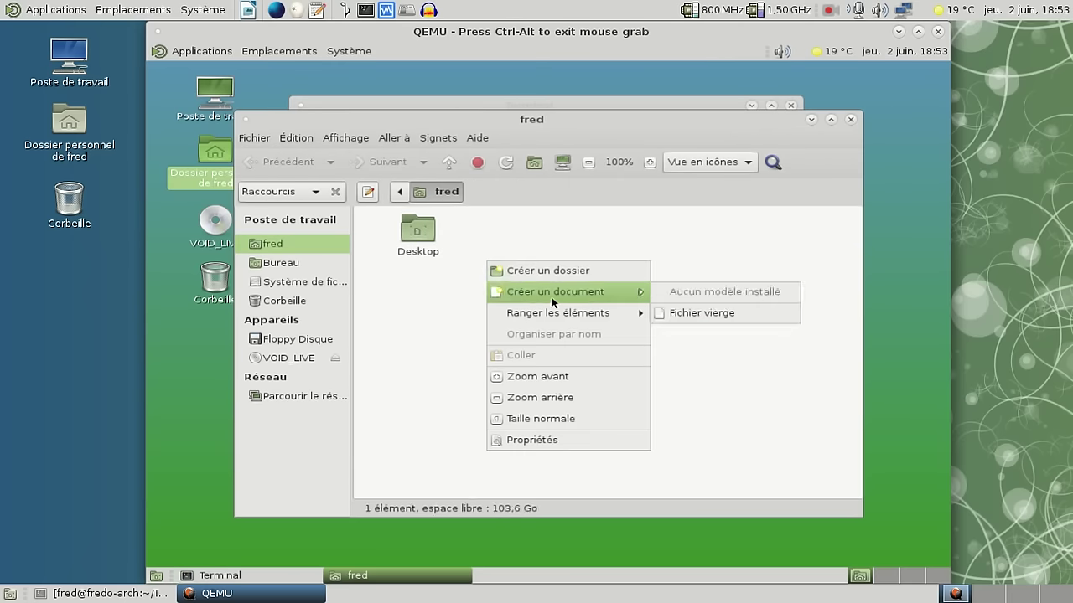
pyautogui.click(472, 413)
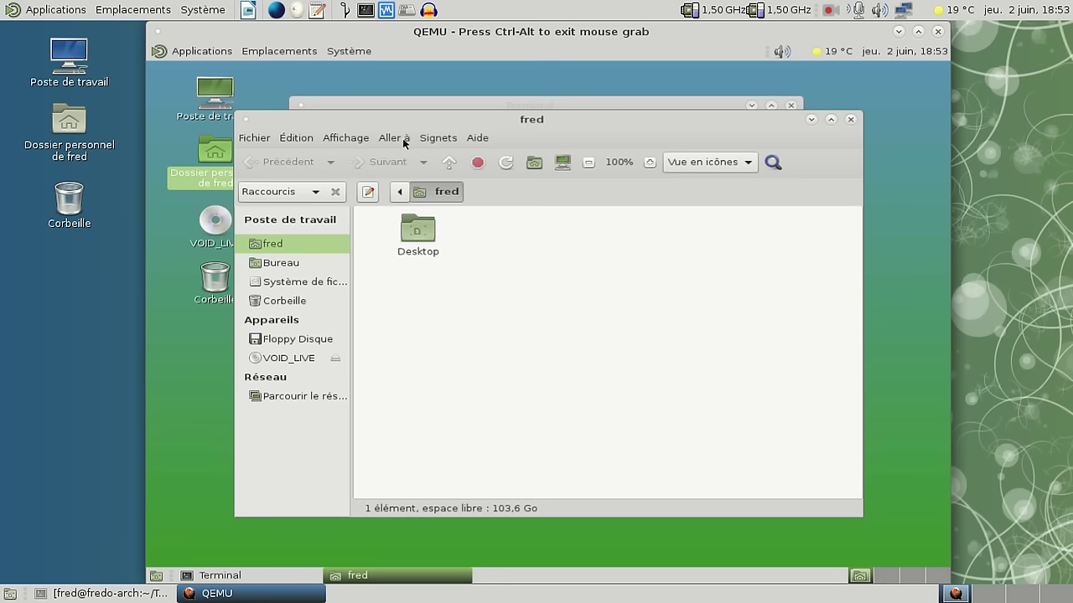
pyautogui.rightClick(536, 255)
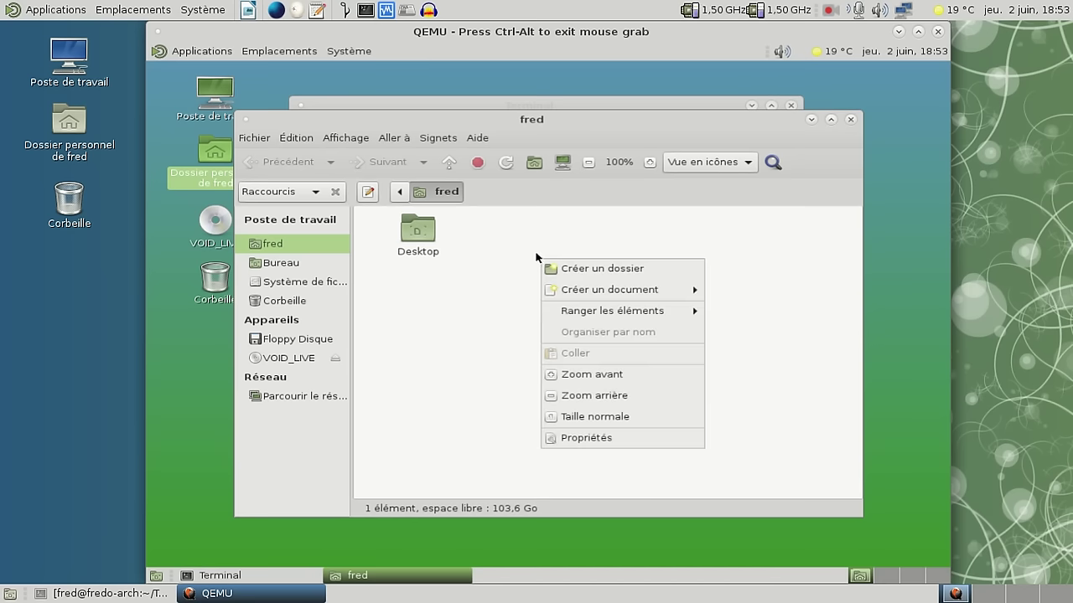
pyautogui.click(508, 244)
pyautogui.click(853, 121)
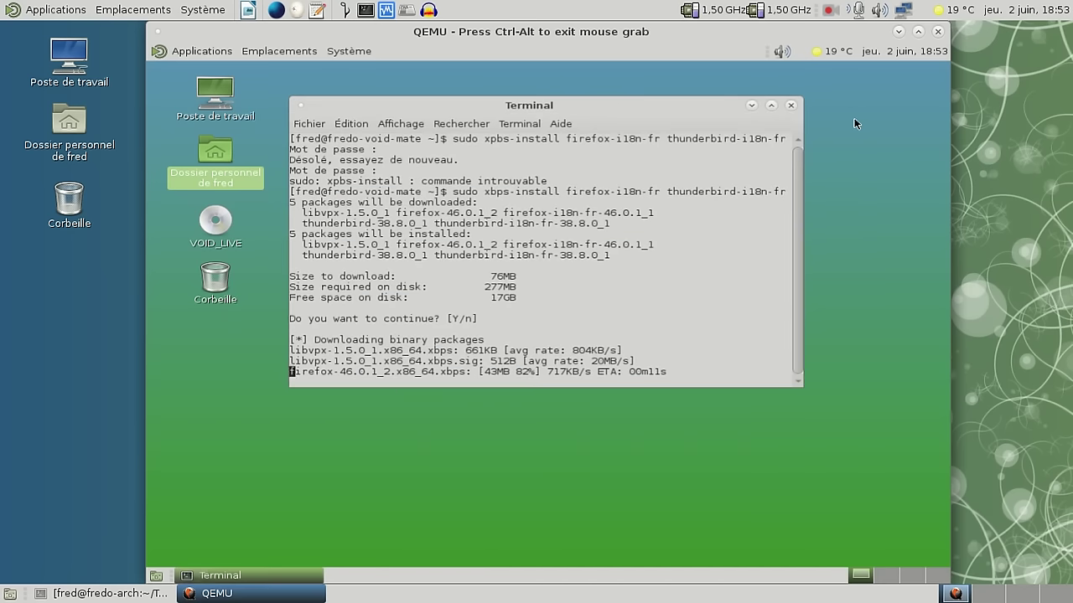
# - Create the standard user folders with xdg-user-dirs-update in a second terminal session, list them with ls, and exit that session
pyautogui.hotkey('ctrl', 'shift', 't')
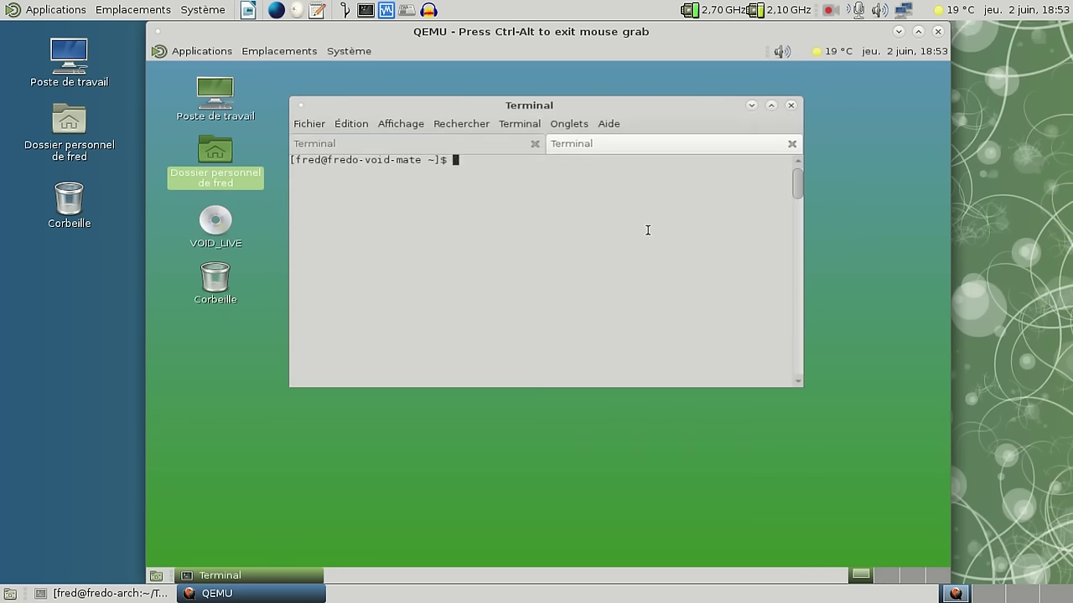
pyautogui.write('xdg-user-dirs-update')
pyautogui.press('Return')
pyautogui.write('ls')
pyautogui.press('Return')
pyautogui.write('exit')
pyautogui.press('Return')
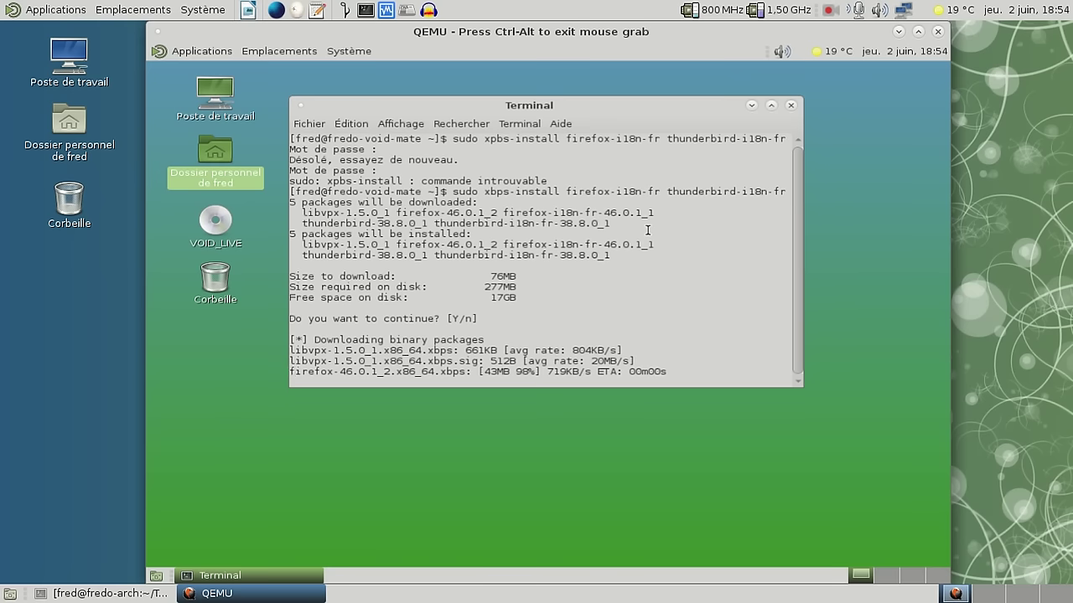
# - Review the personal folder and the file manager preferences for extensions, media, previews, list columns and display, then close both windows
pyautogui.doubleClick(216, 160)
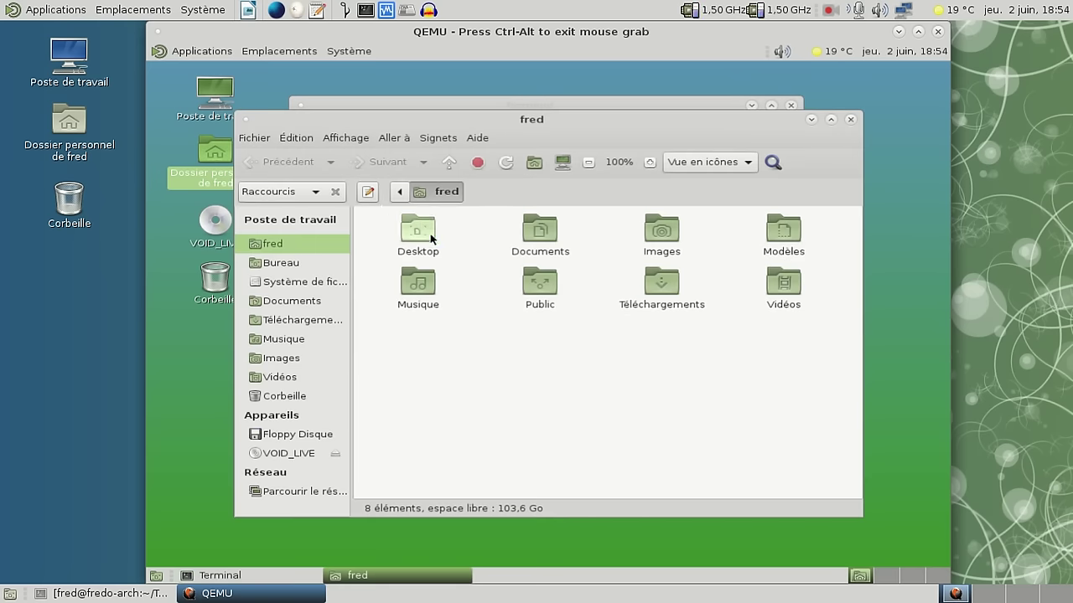
pyautogui.click(307, 139)
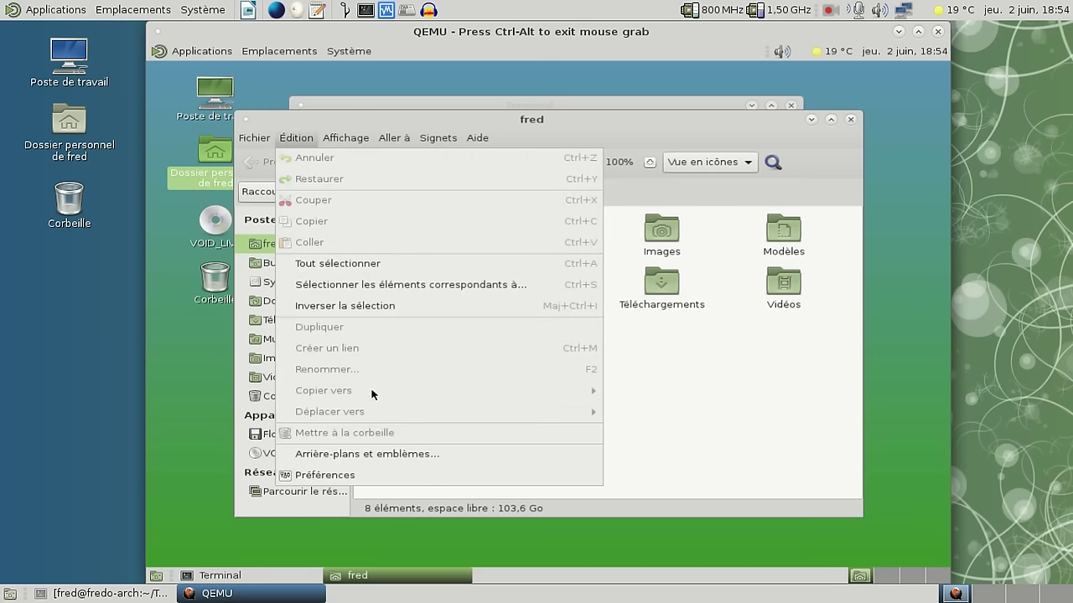
pyautogui.click(376, 477)
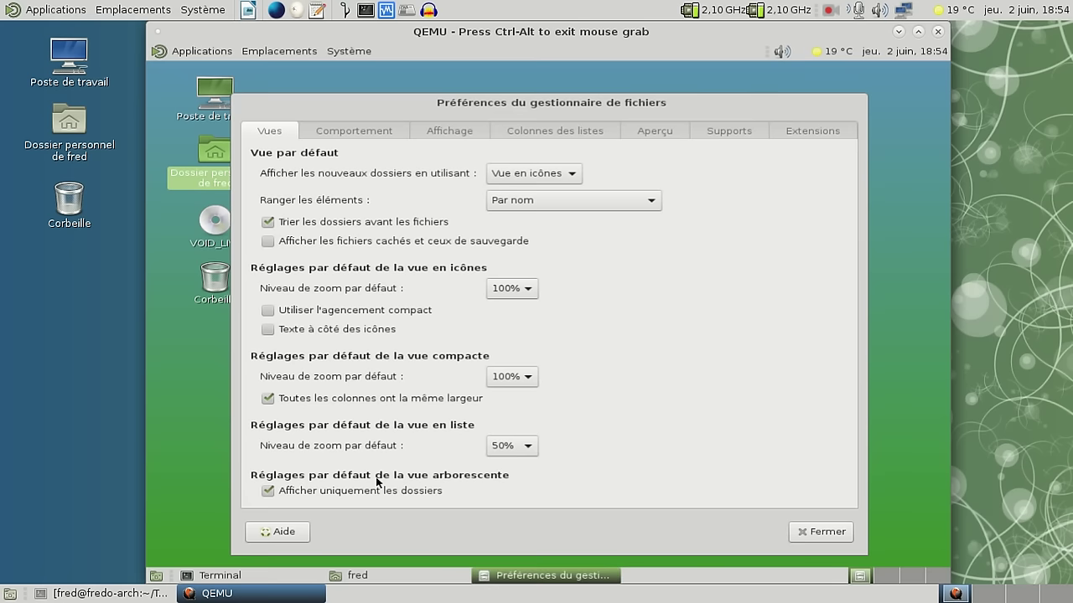
pyautogui.click(786, 134)
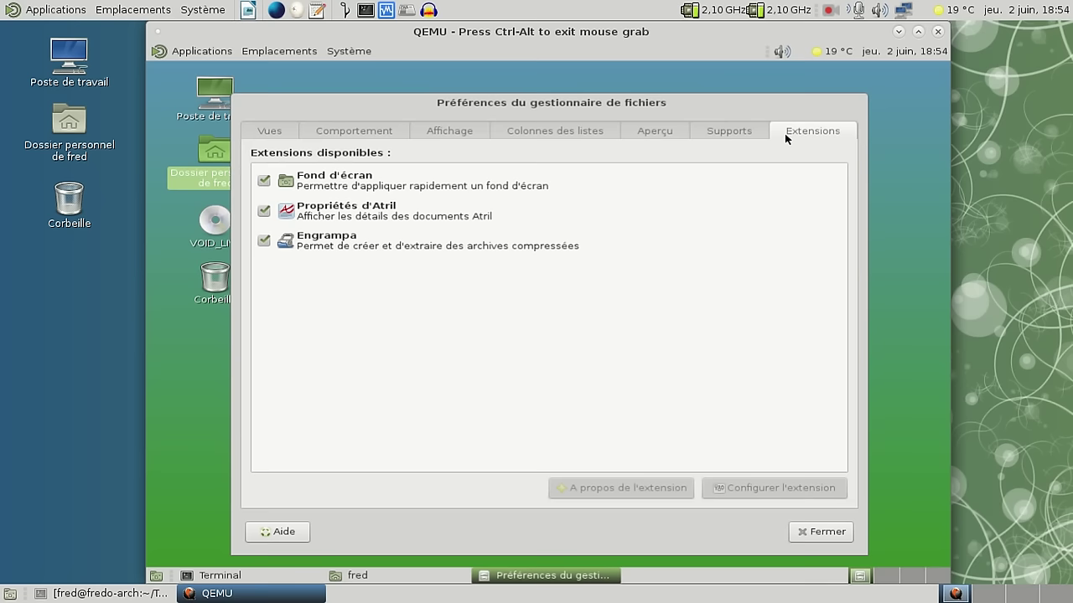
pyautogui.click(735, 132)
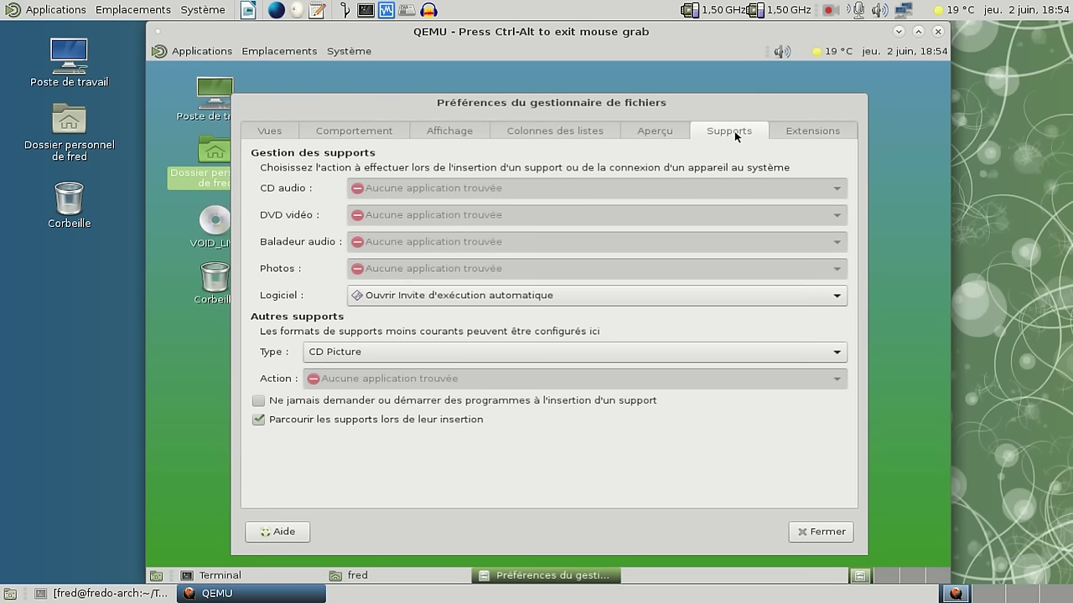
pyautogui.click(652, 133)
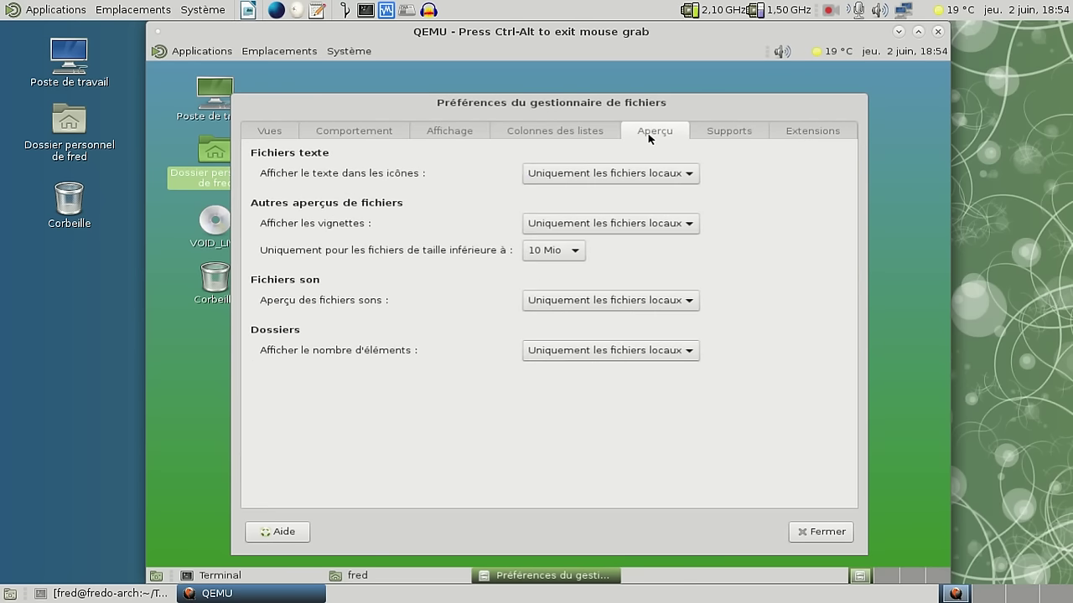
pyautogui.click(576, 131)
pyautogui.click(432, 137)
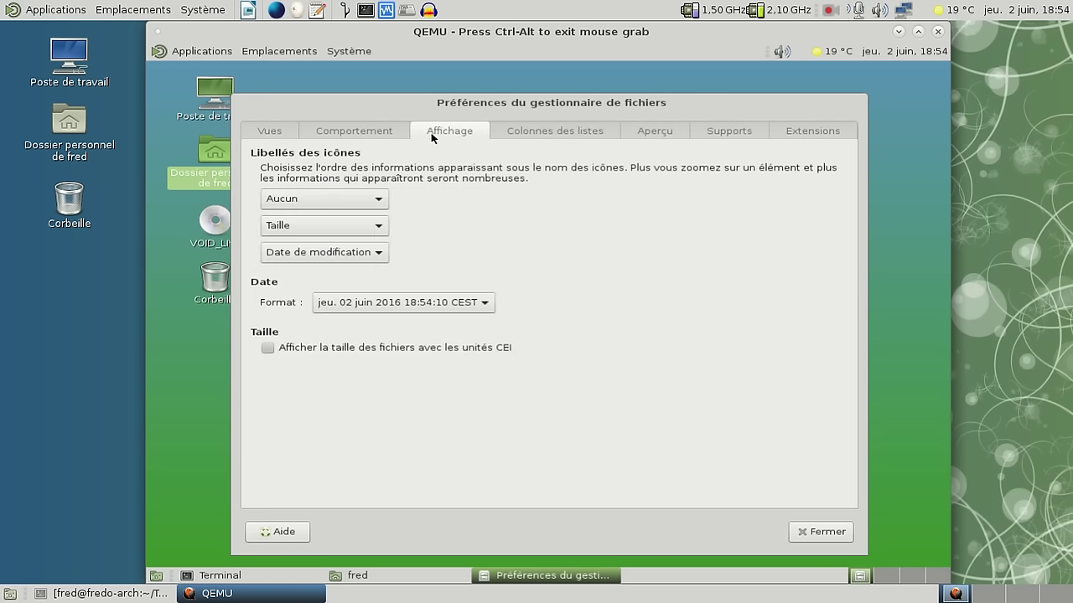
pyautogui.click(815, 531)
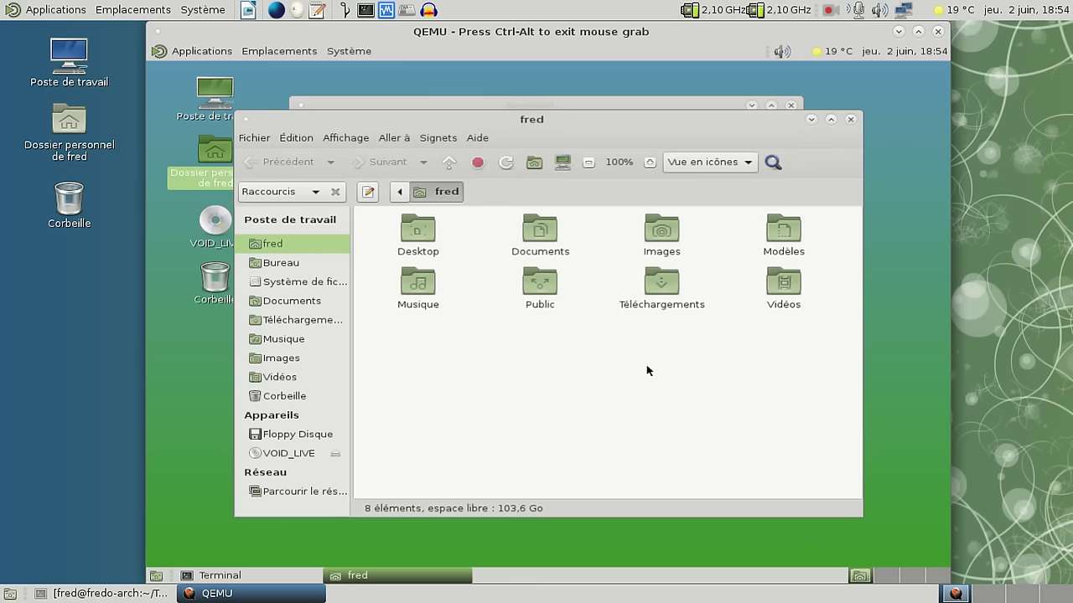
pyautogui.click(849, 120)
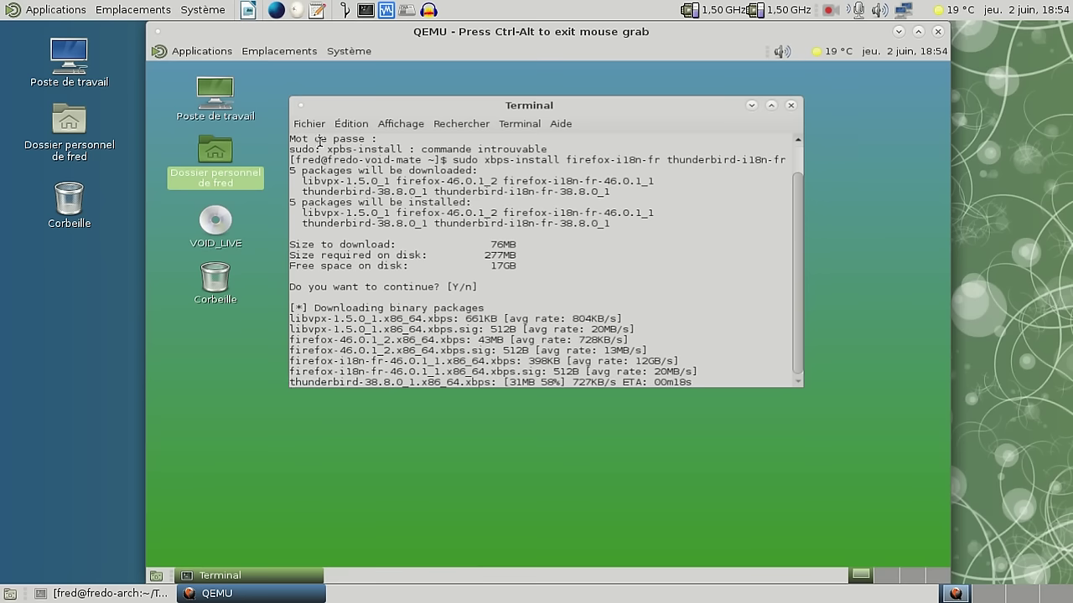
# - Search the installed packages for Network with xbps-query -s in a new terminal session
pyautogui.click(341, 109)
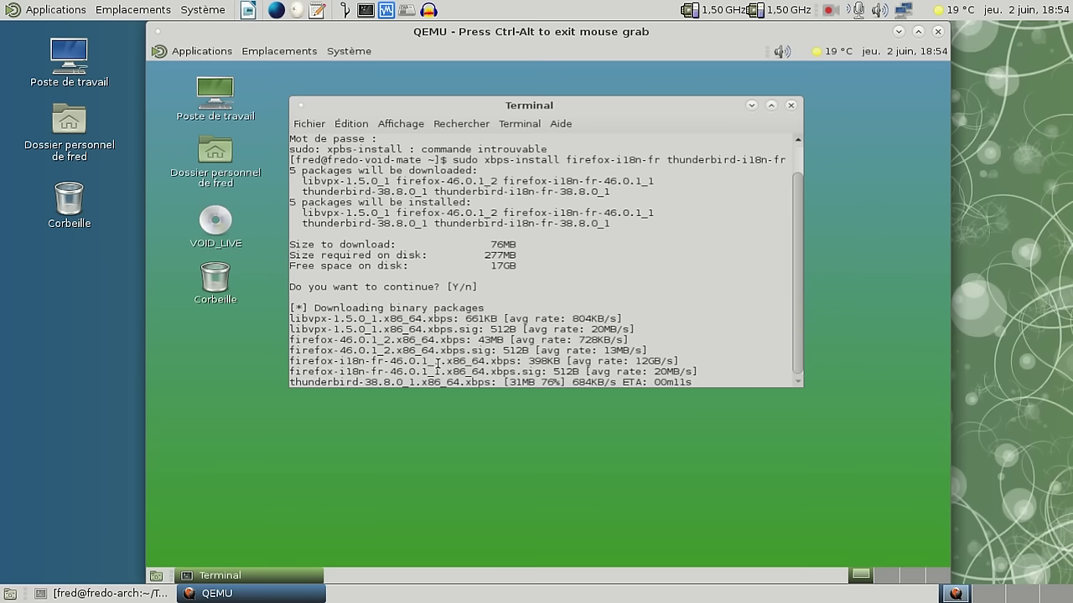
pyautogui.hotkey('ctrl', 'shift', 't')
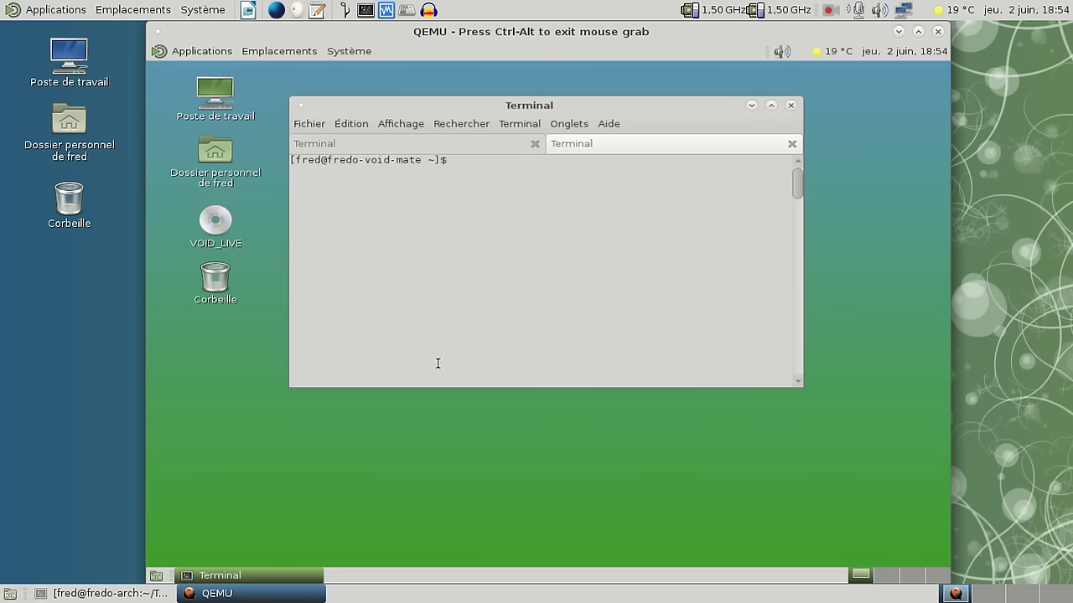
pyautogui.write('xbps-query -s n')
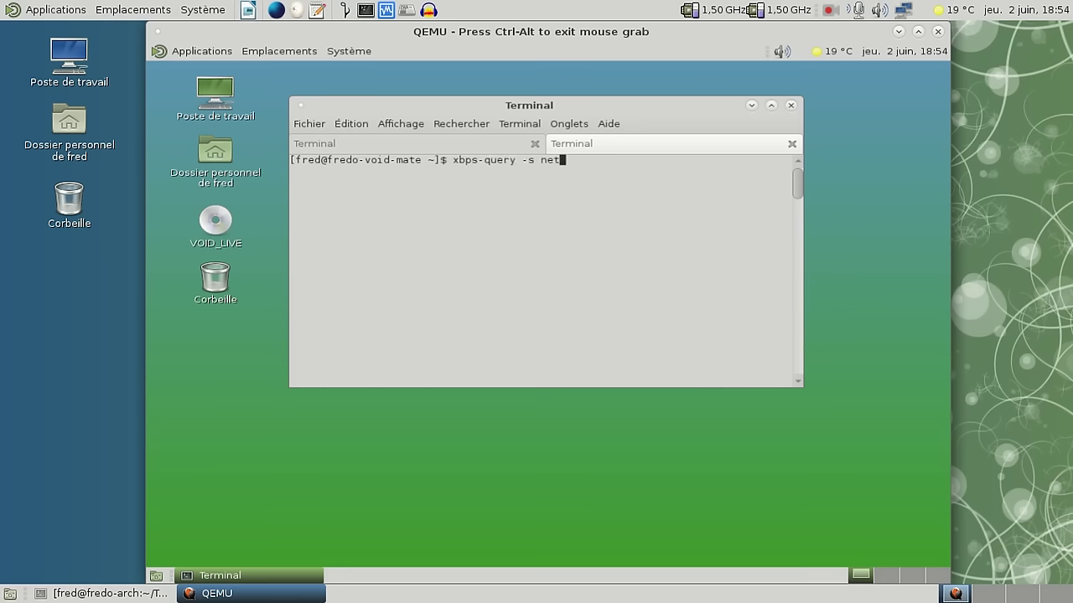
pyautogui.press('BackSpace')
pyautogui.write('Network')
pyautogui.press('Return')
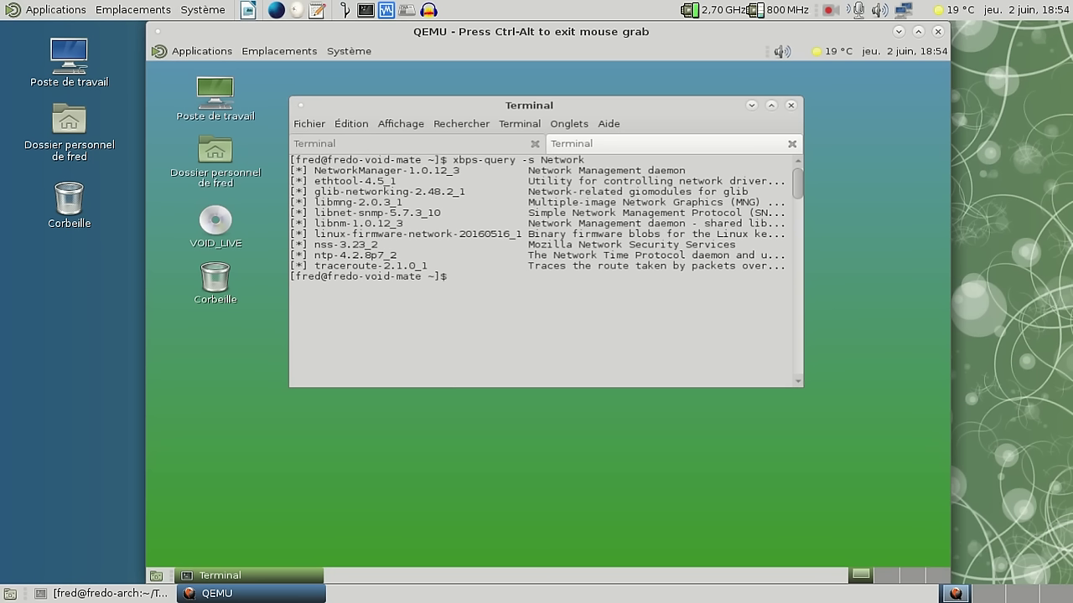
# - Search the packages for applet with xbps-query -s
pyautogui.press('Up')
pyautogui.press('BackSpace')
pyautogui.press('BackSpace')
pyautogui.press('BackSpace')
pyautogui.press('BackSpace')
pyautogui.press('BackSpace')
pyautogui.press('BackSpace')
pyautogui.press('BackSpace')
pyautogui.write('a')
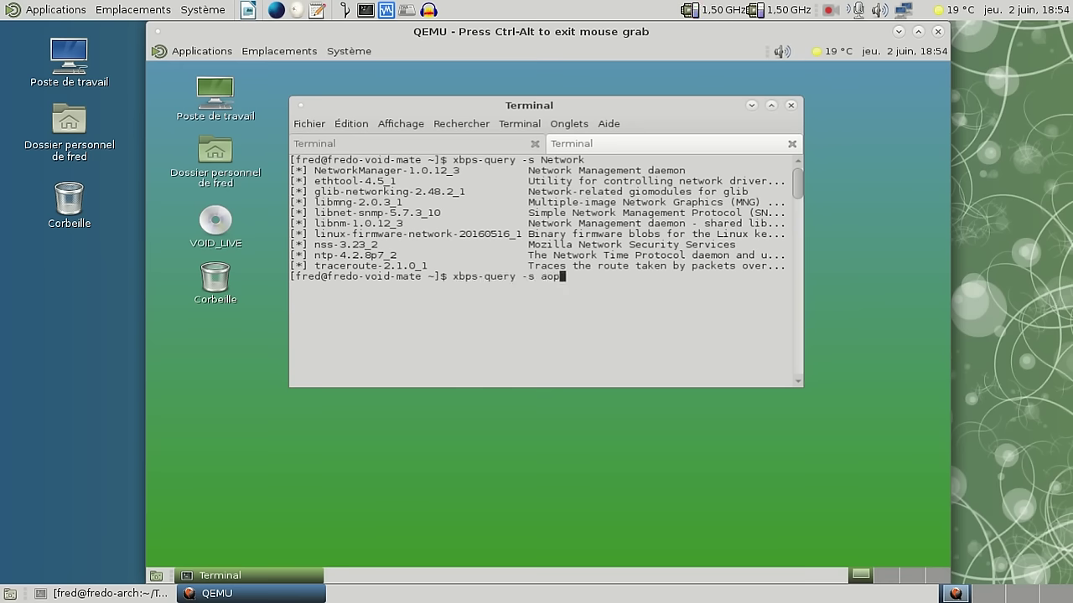
pyautogui.write('pplet')
pyautogui.press('Return')
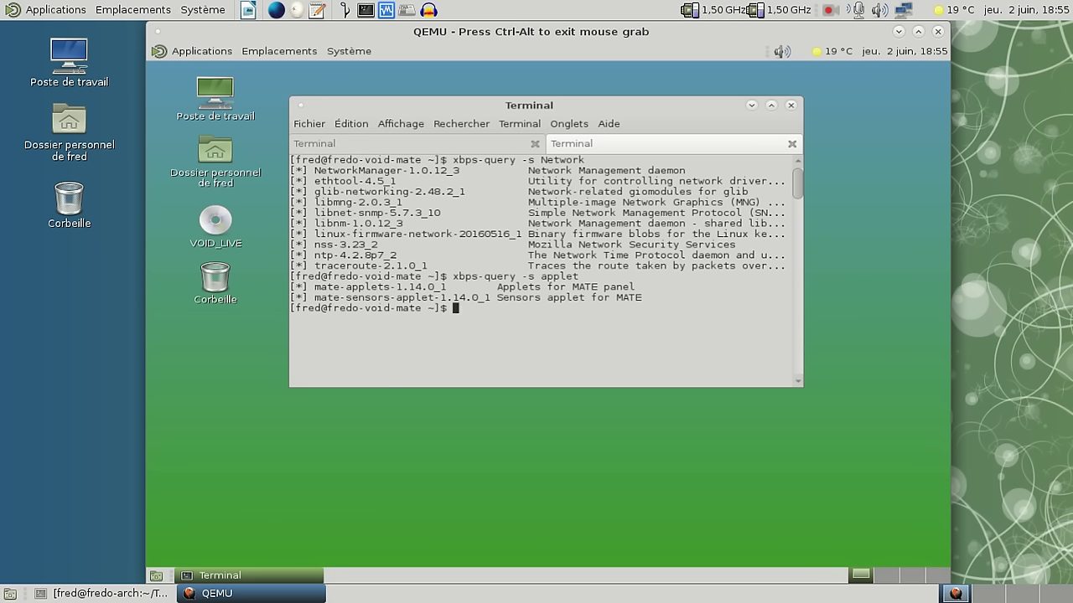
# - Try to show the network configuration with ifconfig, first as a normal user and again with sudo, entering the account password
pyautogui.write('ifconfig')
pyautogui.press('Return')
pyautogui.write('sudo ifconfig')
pyautogui.press('Return')
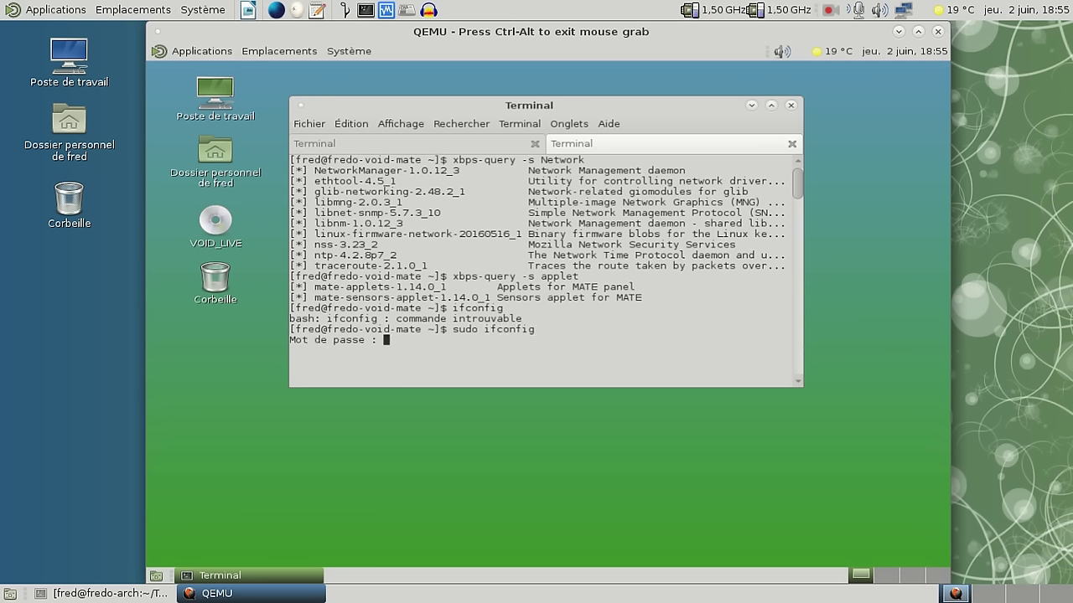
pyautogui.press('Return')
# - List the network interfaces and their addresses, trying sudo ip -a and sudo ip a
pyautogui.press('Up')
pyautogui.press('BackSpace')
pyautogui.press('BackSpace')
pyautogui.press('BackSpace')
pyautogui.press('BackSpace')
pyautogui.press('BackSpace')
pyautogui.press('BackSpace')
pyautogui.press('BackSpace')
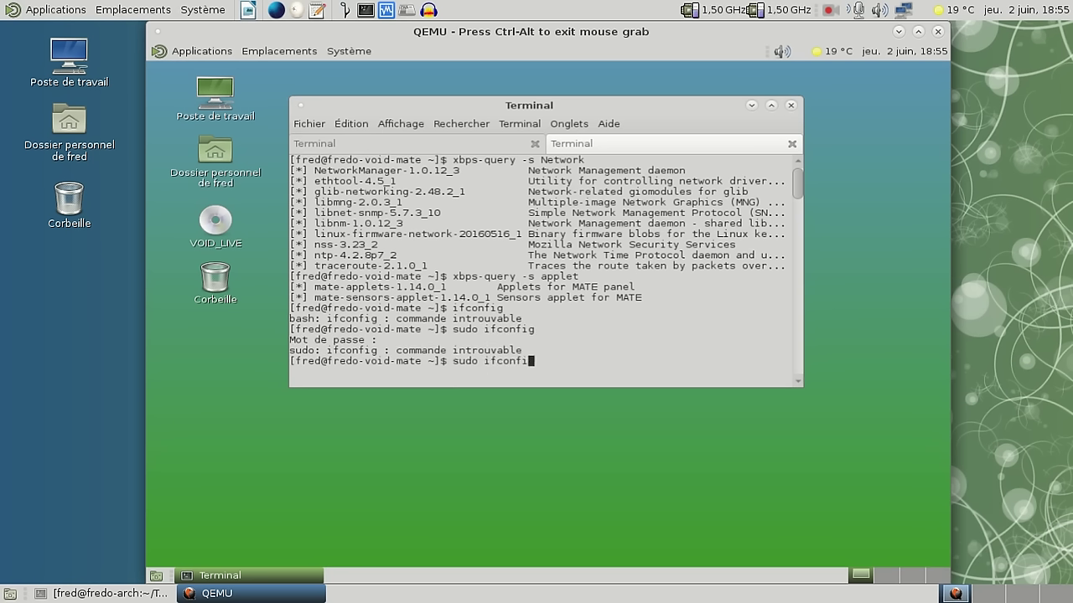
pyautogui.write('p -a')
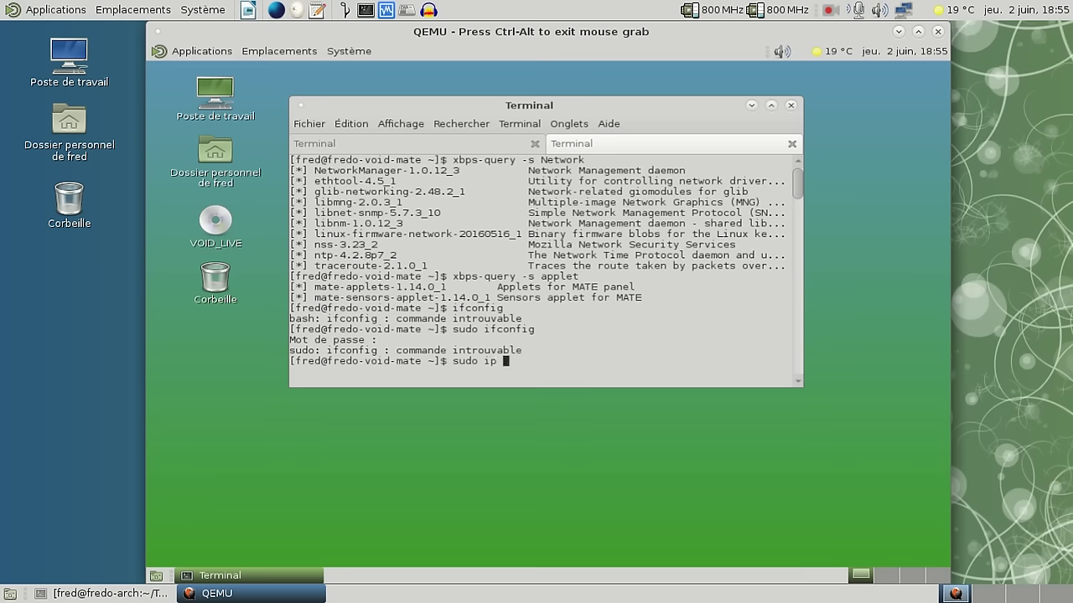
pyautogui.press('Return')
pyautogui.press('Up')
pyautogui.press('BackSpace')
pyautogui.press('BackSpace')
pyautogui.write('a')
pyautogui.press('Return')
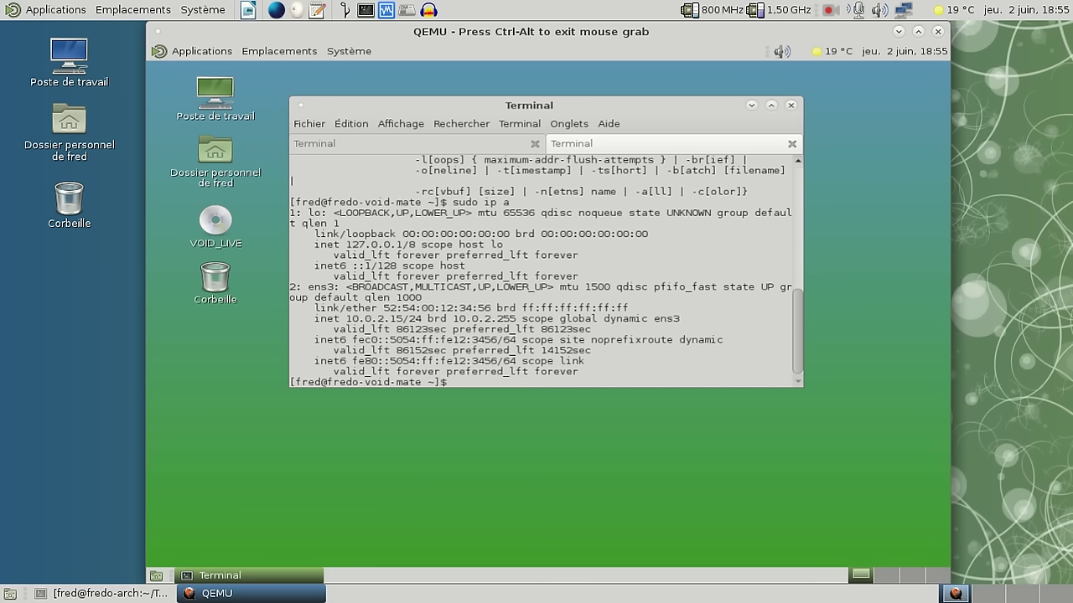
# - List the enabled services in /var/service and exit this terminal session
pyautogui.write('ls /var/service')
pyautogui.press('Return')
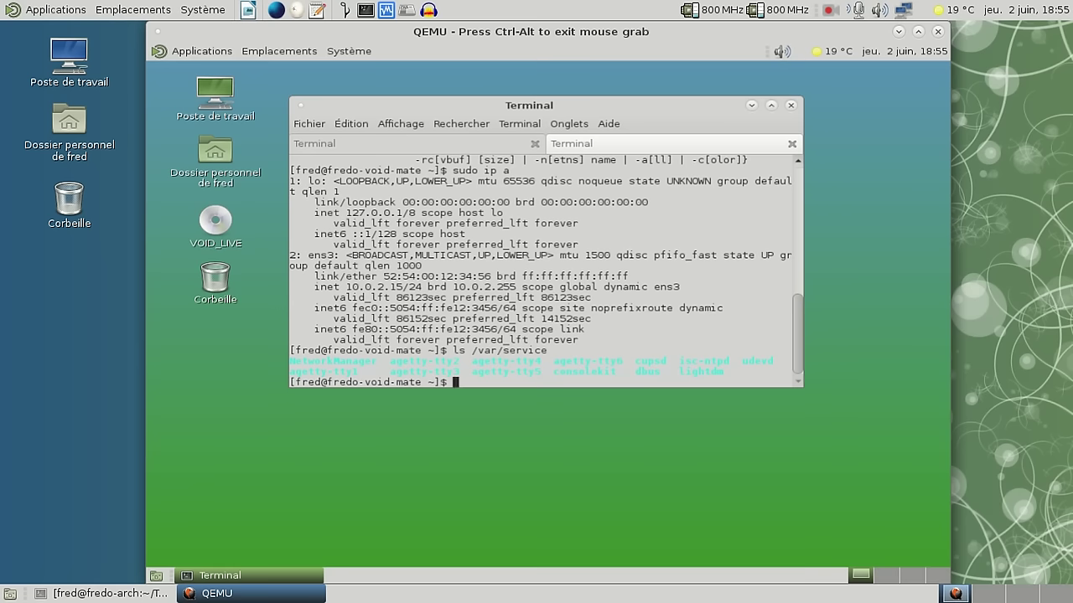
pyautogui.write('exit')
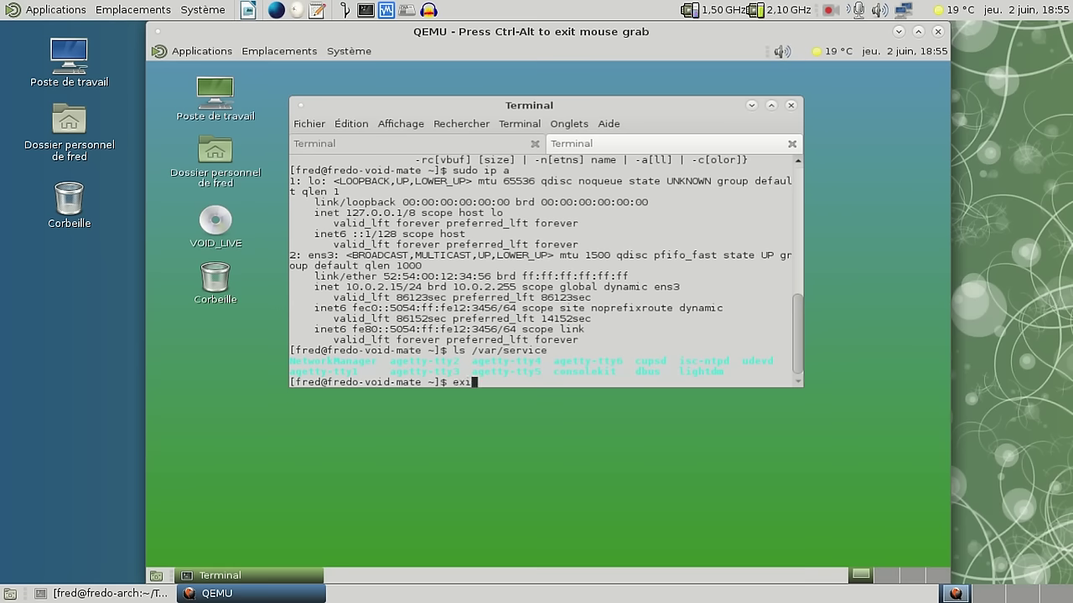
pyautogui.press('Return')
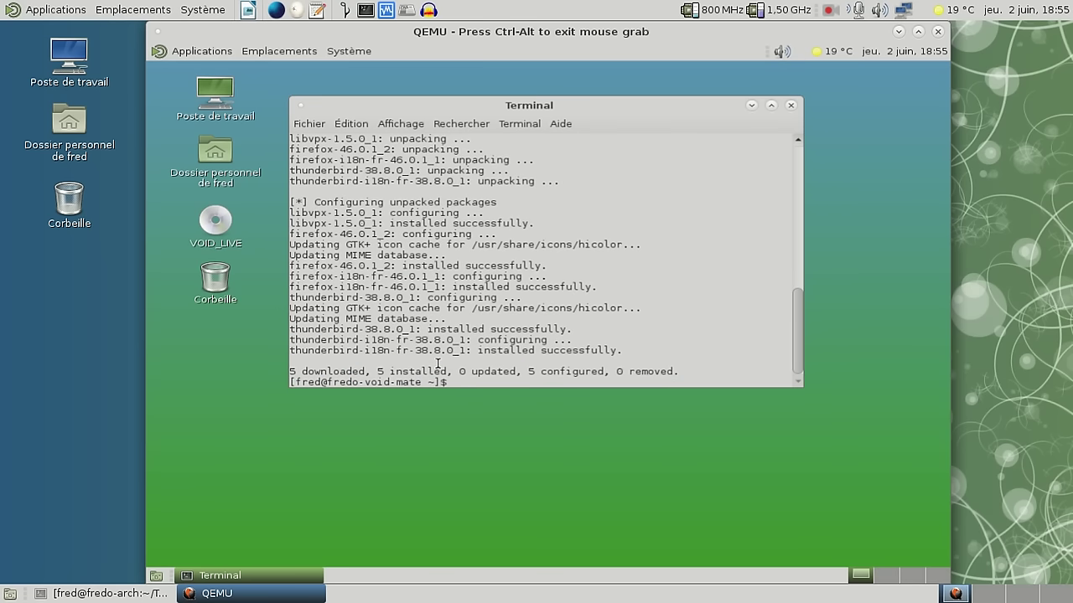
# - Open the Menu principal editor from the appearance preferences and select the Thunderbird entry in the Internet category
pyautogui.click(222, 51)
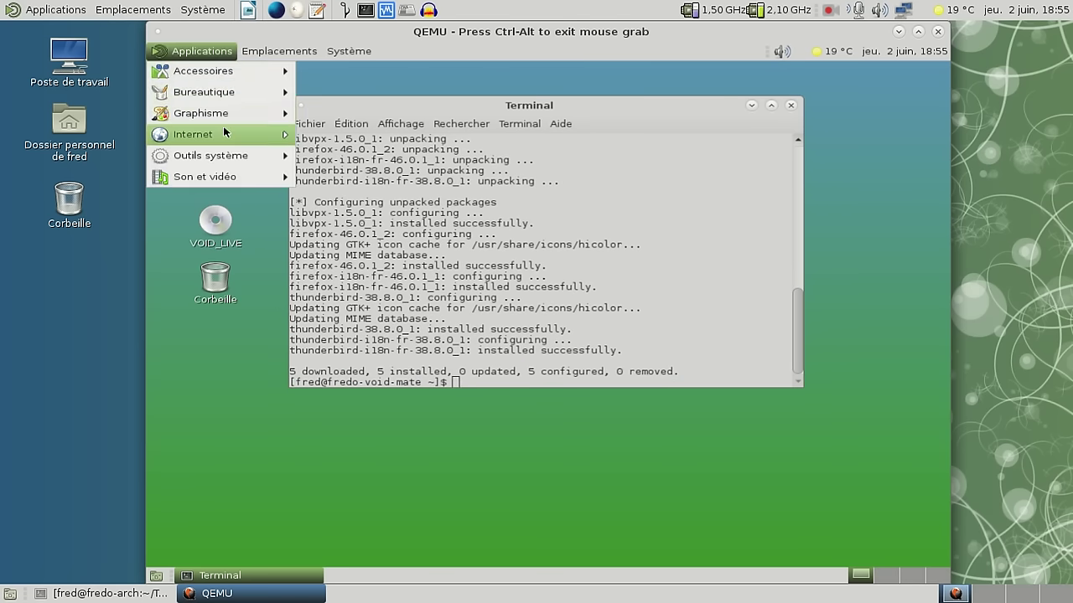
pyautogui.moveTo(223, 127)
pyautogui.moveTo(348, 51)
pyautogui.moveTo(346, 74)
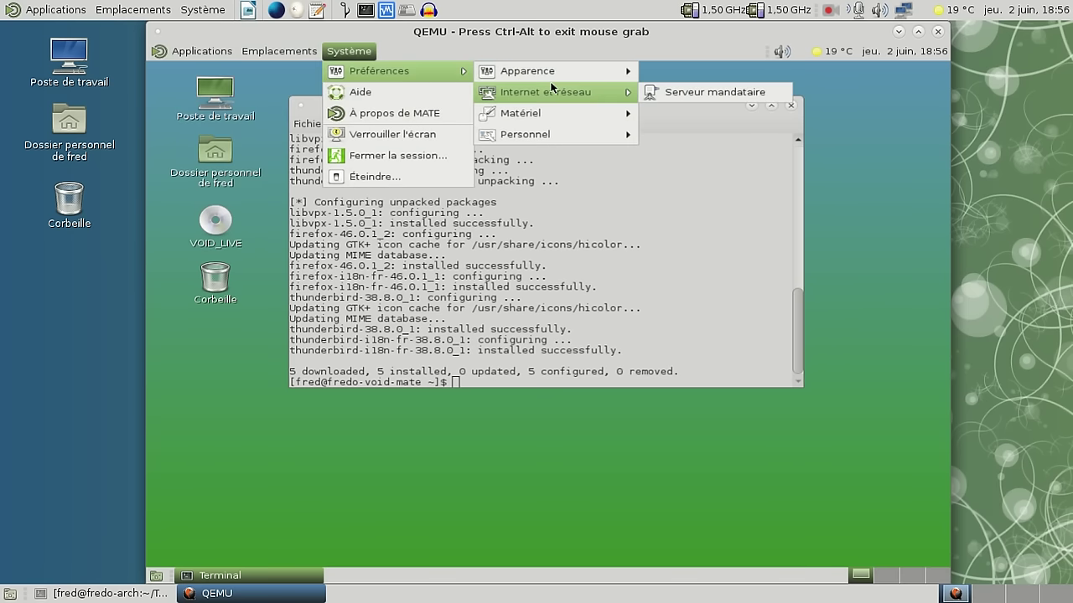
pyautogui.moveTo(551, 75)
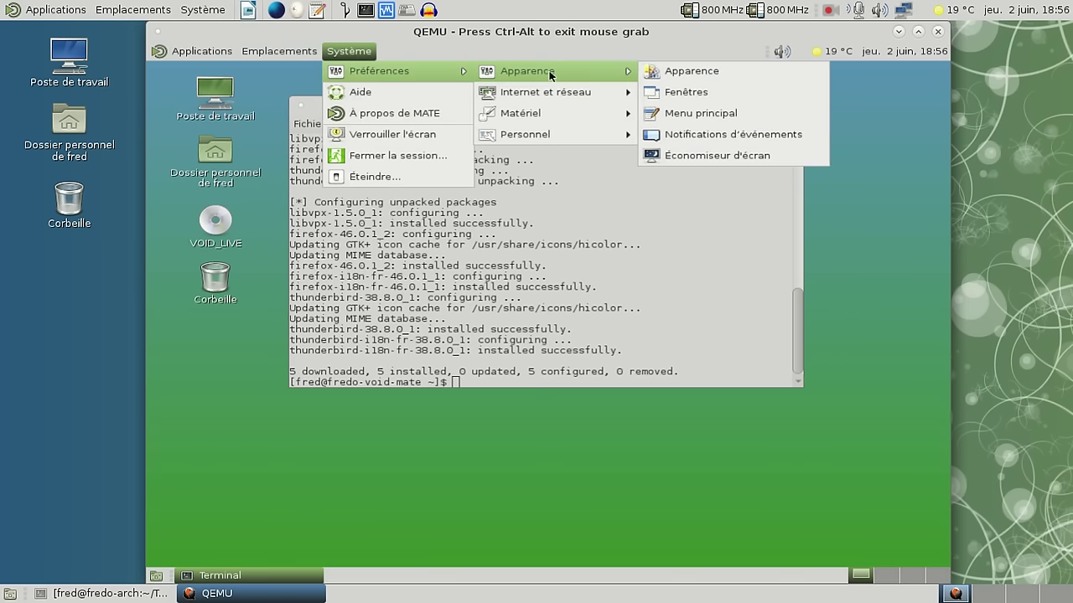
pyautogui.click(685, 112)
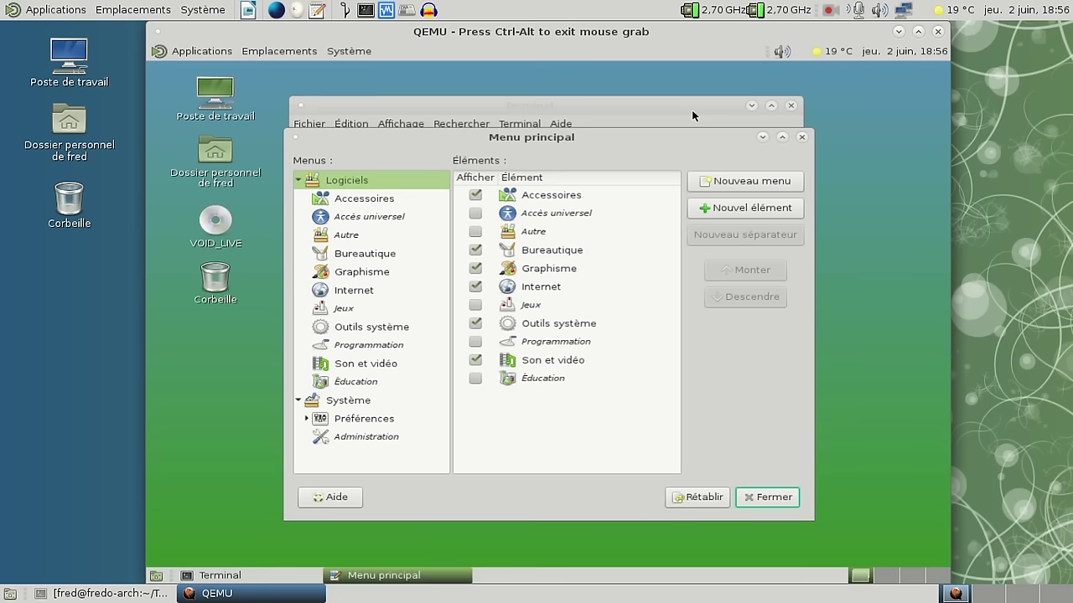
pyautogui.click(365, 289)
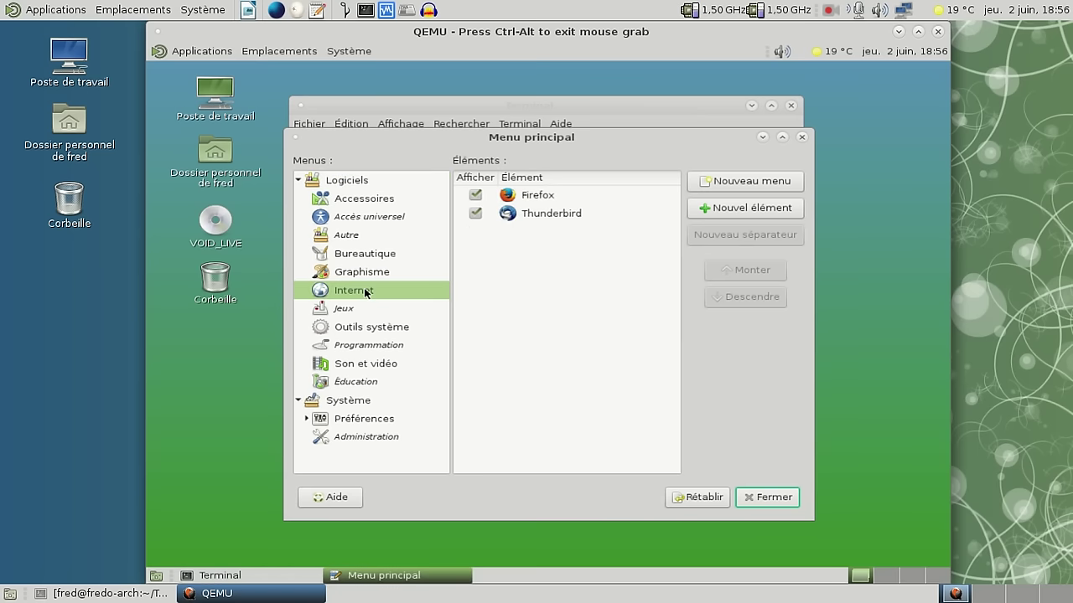
pyautogui.click(475, 214)
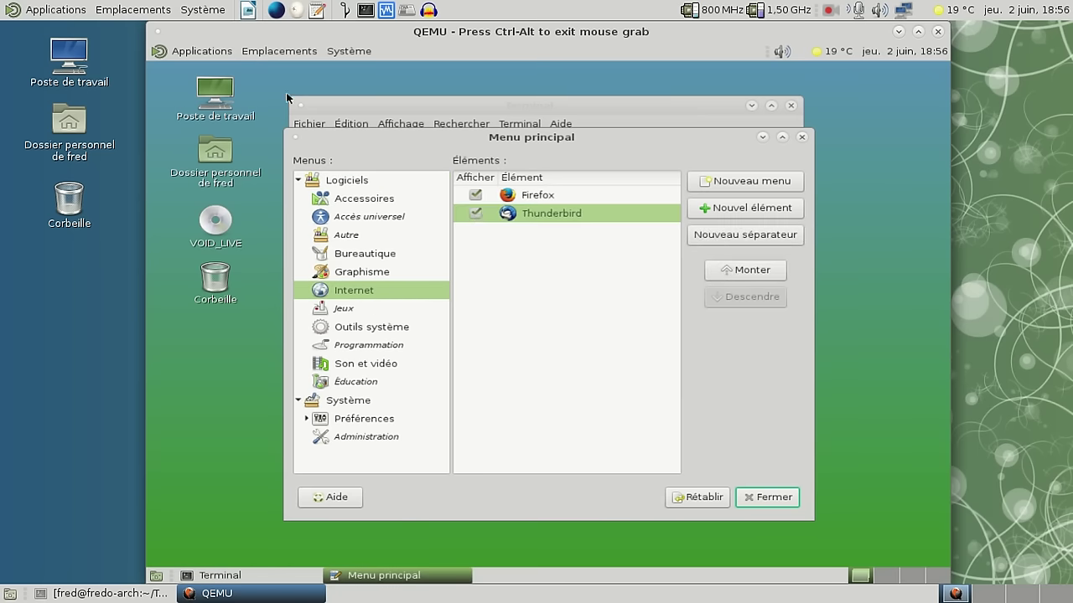
# - Launch Firefox from the Internet applications and close the Menu principal editor
pyautogui.click(201, 51)
pyautogui.moveTo(218, 139)
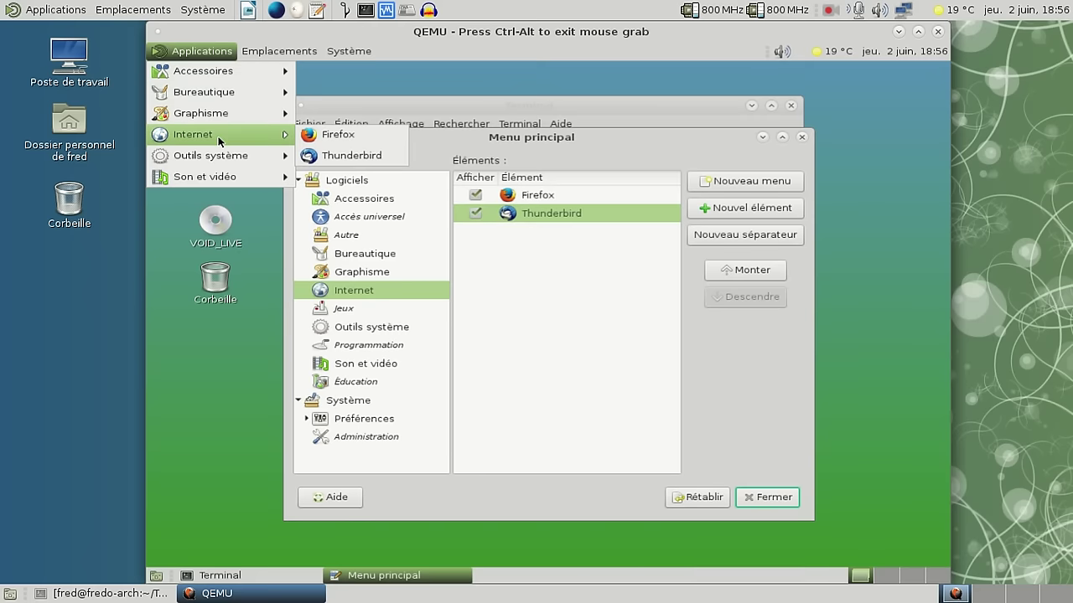
pyautogui.click(338, 137)
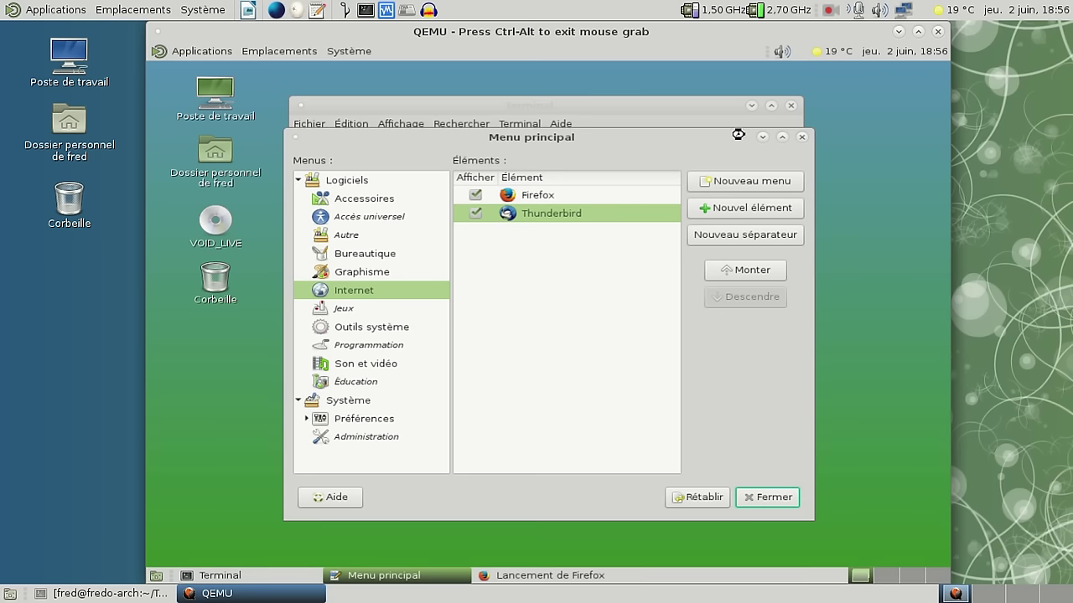
pyautogui.click(801, 137)
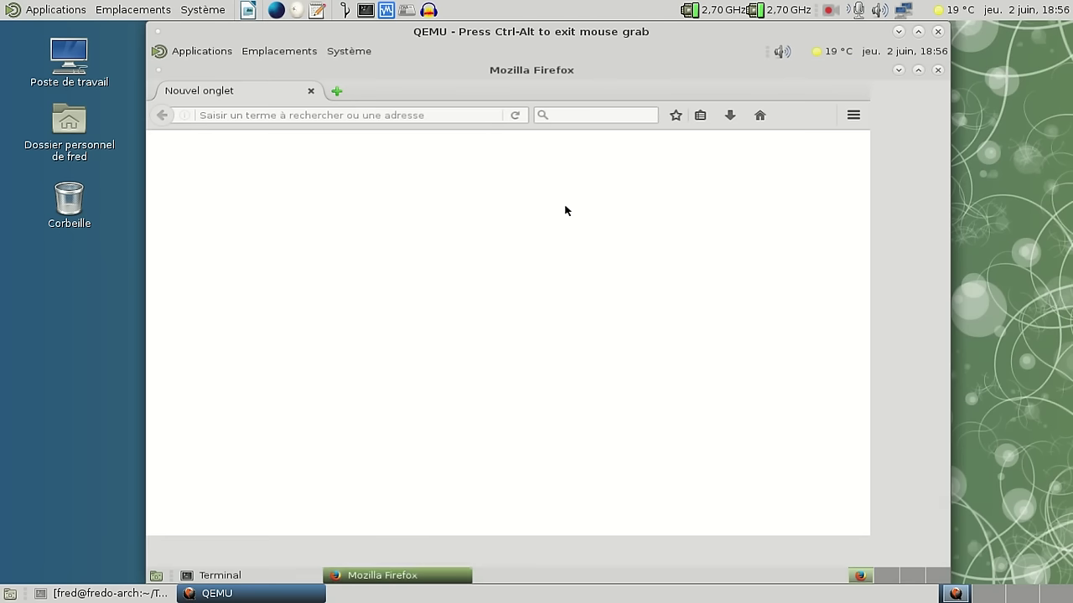
# - Restore the Firefox window to a smaller size and close its first two tabs, keeping the start page
pyautogui.click(833, 70)
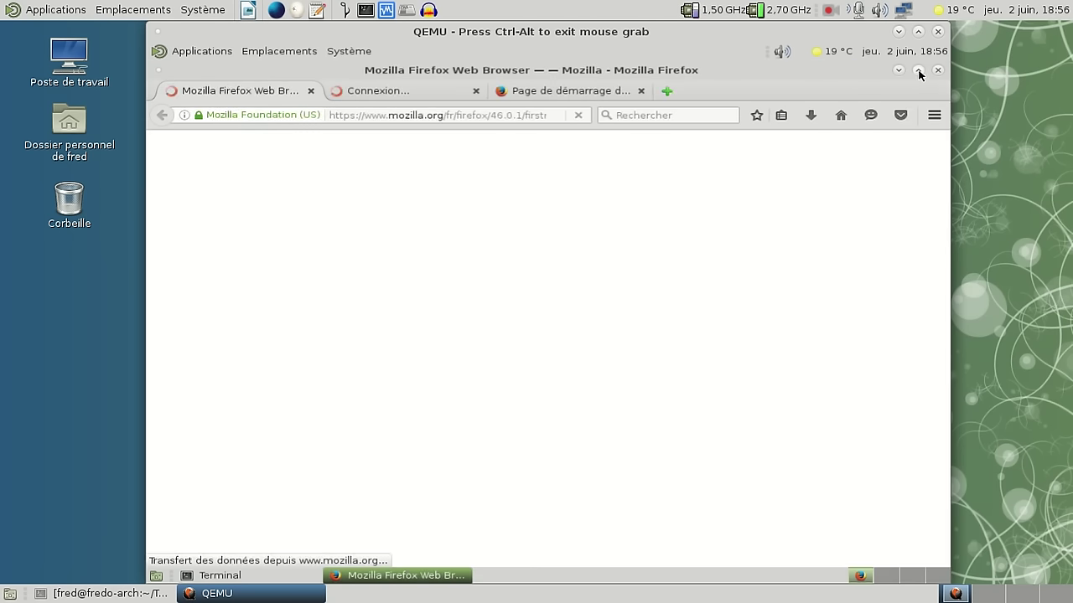
pyautogui.click(918, 71)
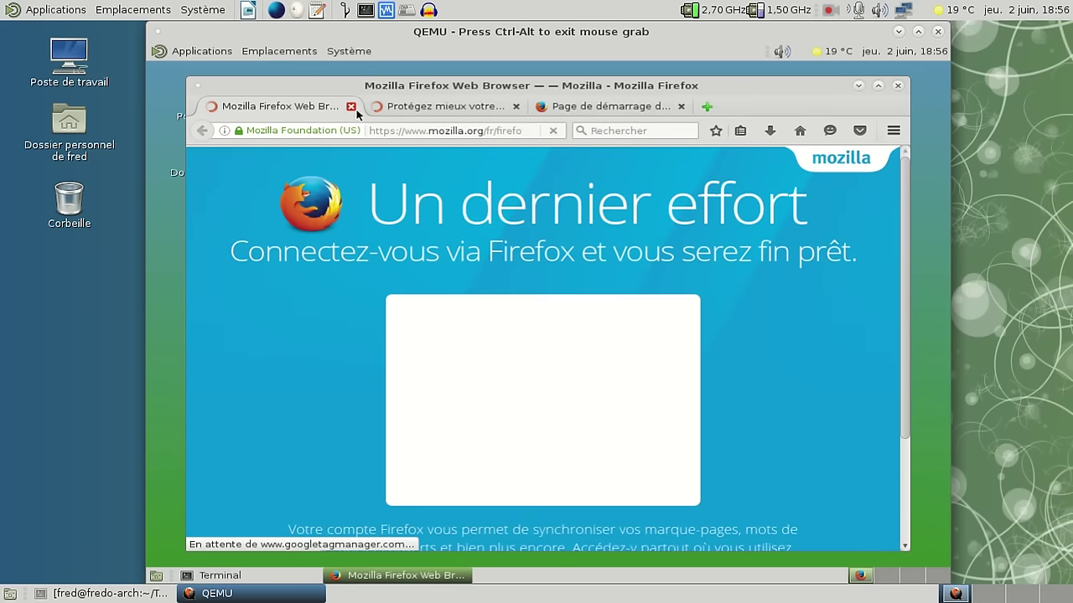
pyautogui.click(351, 106)
pyautogui.click(351, 106)
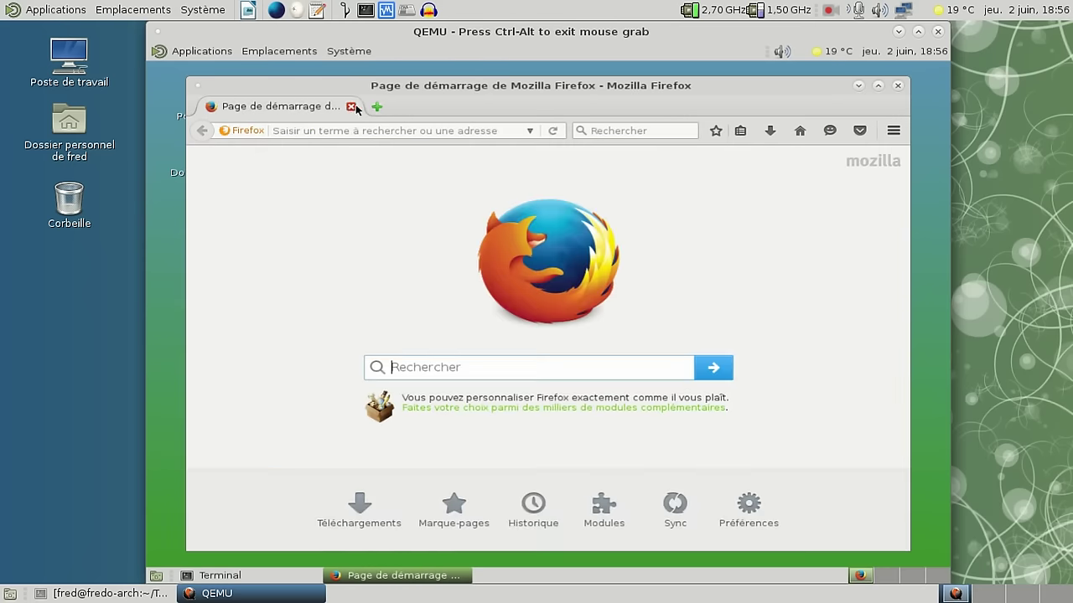
# - Check the CUPS administration page at localhost:631 in a new tab and close that tab
pyautogui.hotkey('ctrl', 't')
pyautogui.write('localh')
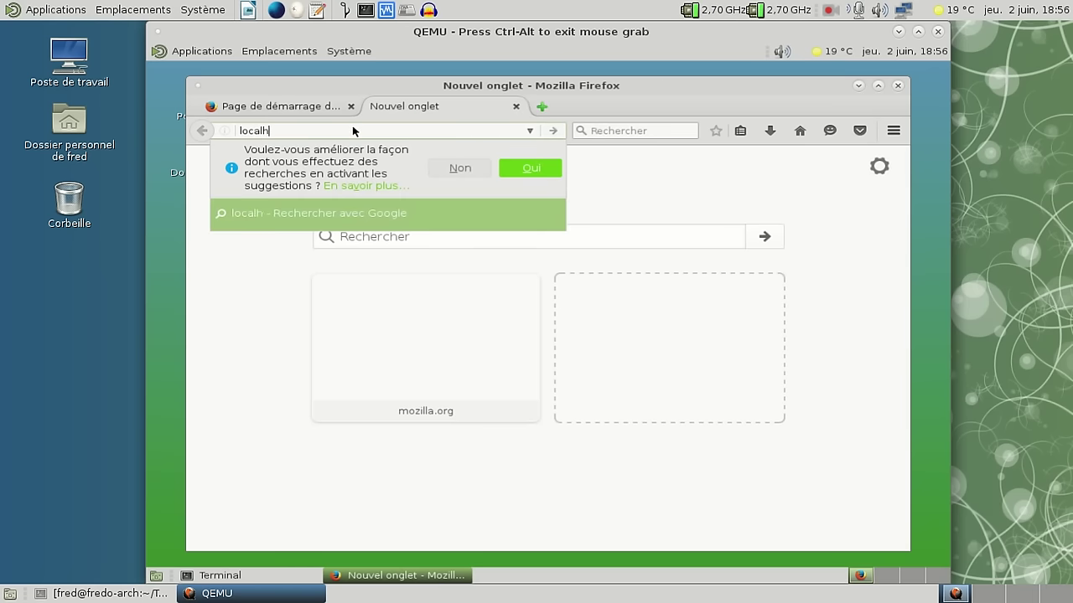
pyautogui.press('BackSpace')
pyautogui.write('host')
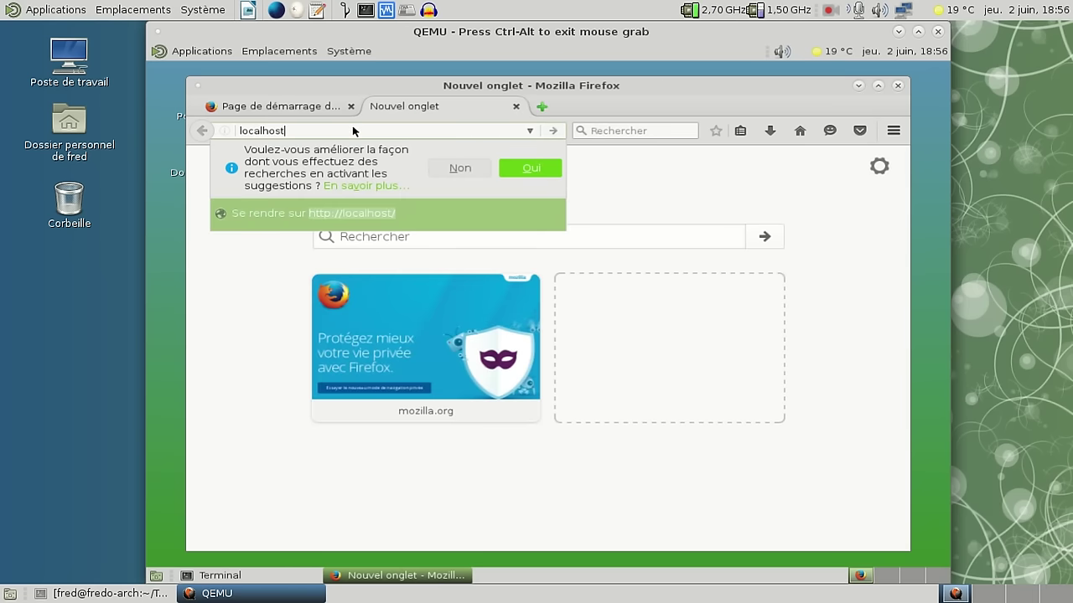
pyautogui.write(':631')
pyautogui.press('Return')
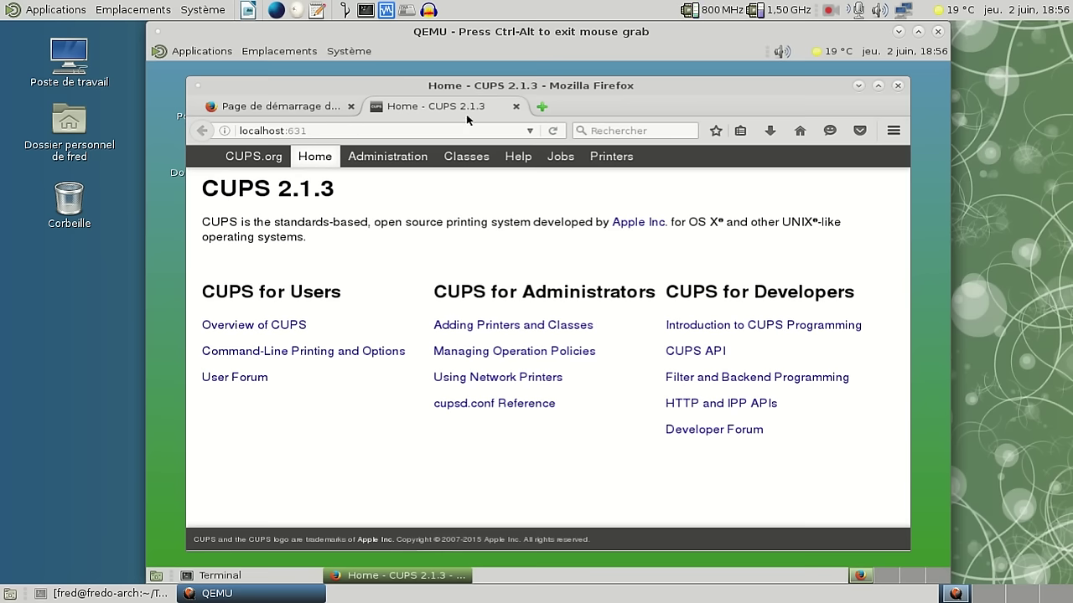
pyautogui.click(516, 107)
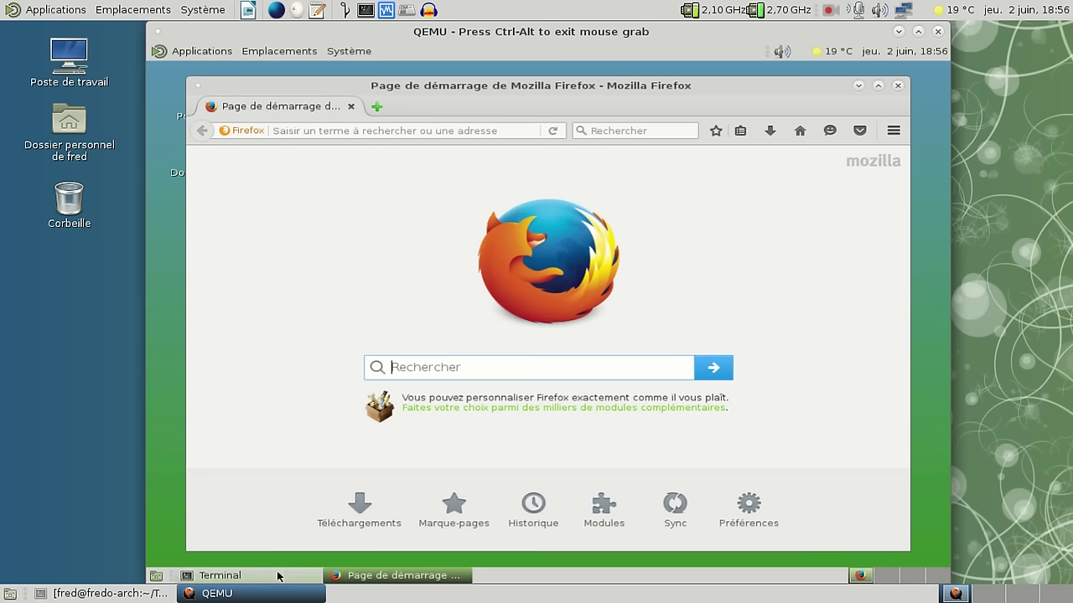
# - Switch to the terminal and install libreoffice-i18n-fr, mpv, shotwell and clementine with sudo xbps-install, accepting the download
pyautogui.click(277, 576)
pyautogui.press('Up')
pyautogui.press('BackSpace')
pyautogui.press('BackSpace')
pyautogui.press('BackSpace')
pyautogui.press('BackSpace')
pyautogui.press('BackSpace')
pyautogui.press('BackSpace')
pyautogui.press('BackSpace')
pyautogui.press('BackSpace')
pyautogui.press('BackSpace')
pyautogui.press('BackSpace')
pyautogui.press('BackSpace')
pyautogui.press('BackSpace')
pyautogui.press('BackSpace')
pyautogui.press('BackSpace')
pyautogui.press('BackSpace')
pyautogui.press('BackSpace')
pyautogui.press('BackSpace')
pyautogui.press('BackSpace')
pyautogui.press('BackSpace')
pyautogui.press('BackSpace')
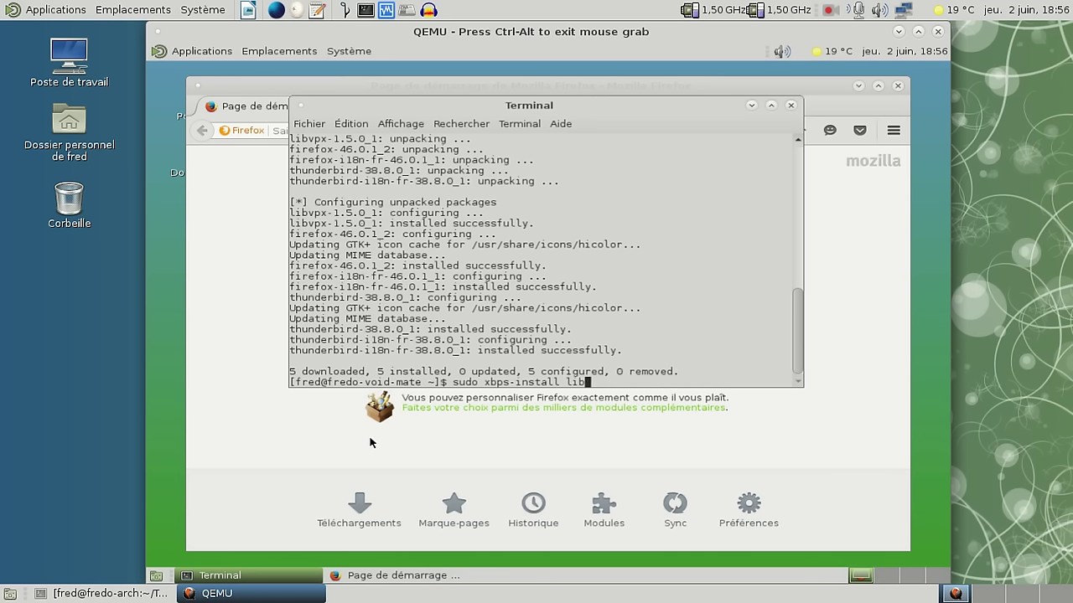
pyautogui.write('libreoffice-i18n-fr mpv shotwell clementine')
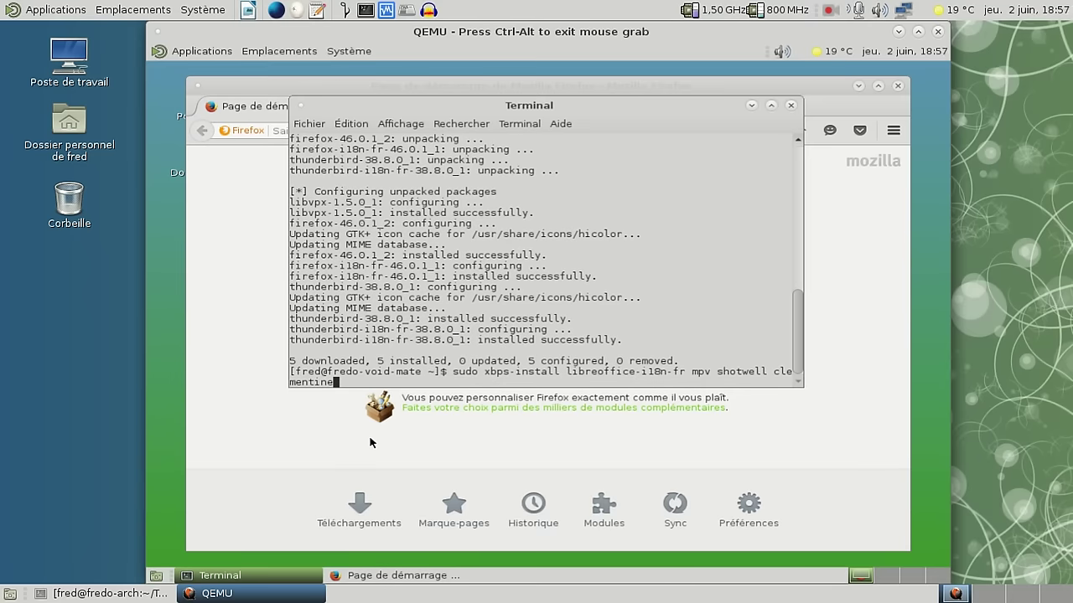
pyautogui.press('Return')
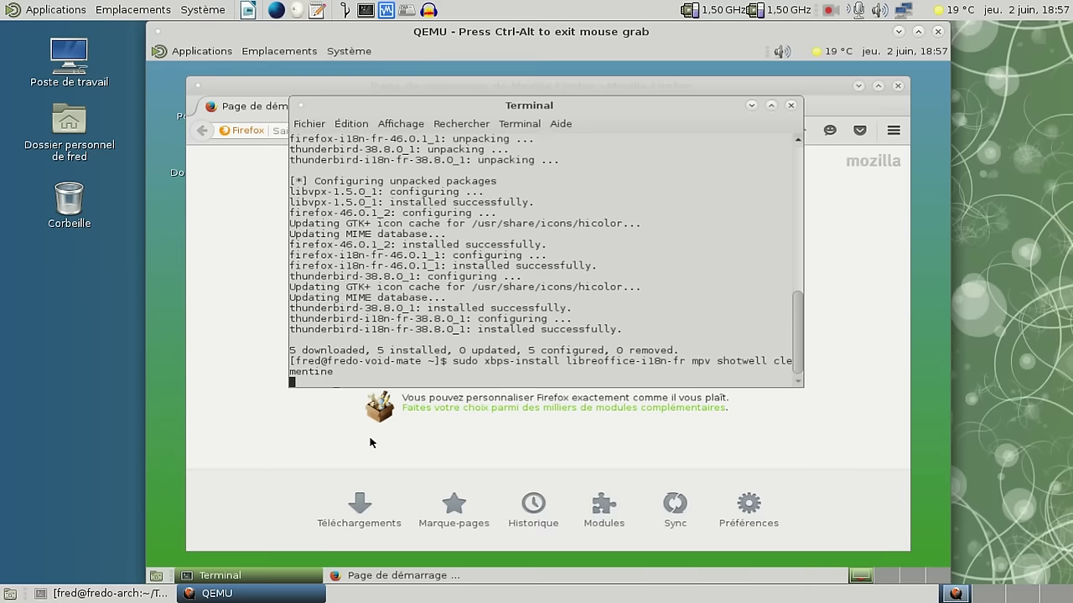
pyautogui.press('Return')
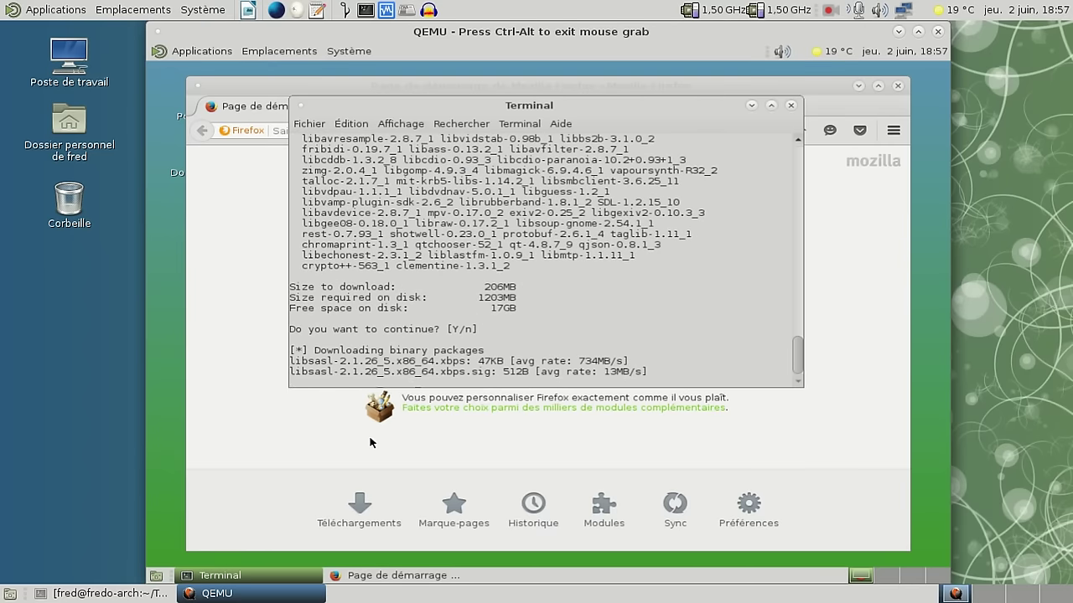
# - Return to Firefox and load the voidlinux.eu website
pyautogui.click(371, 442)
pyautogui.click(331, 131)
pyautogui.write('vo')
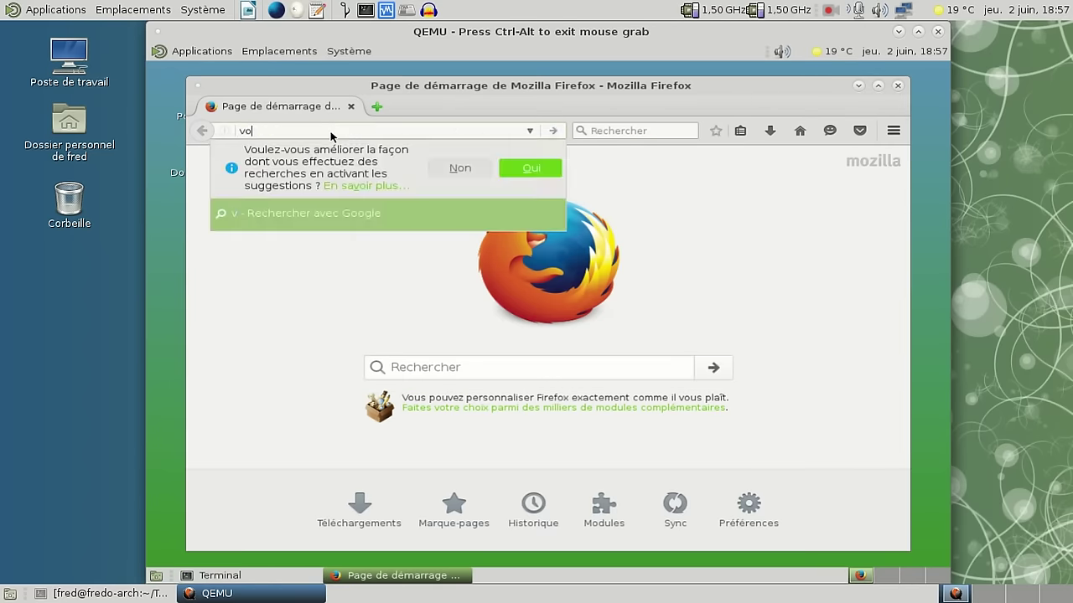
pyautogui.write('idlinux.eu')
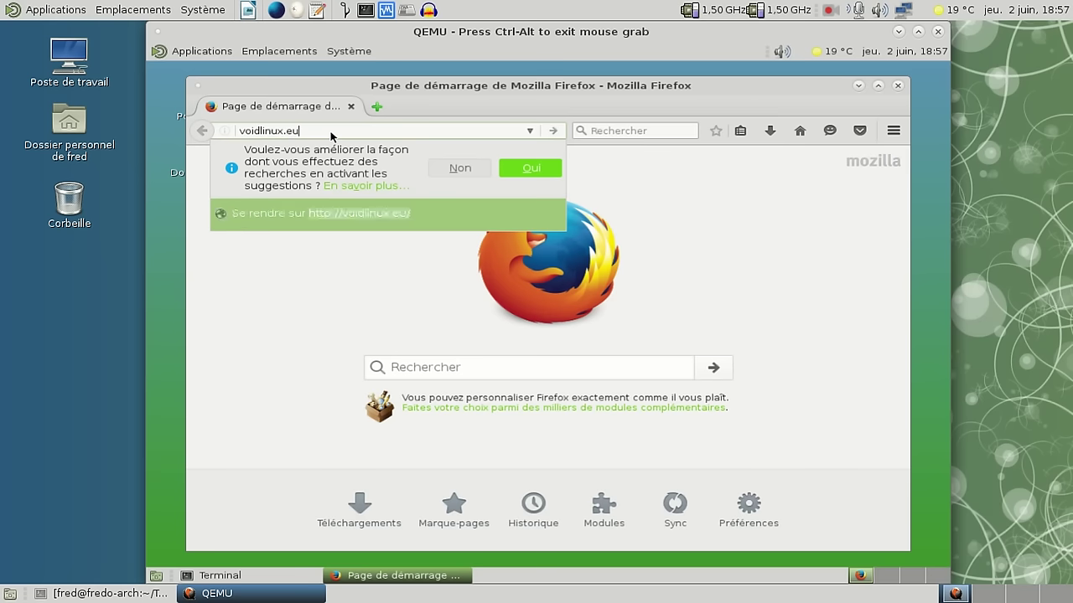
pyautogui.press('Return')
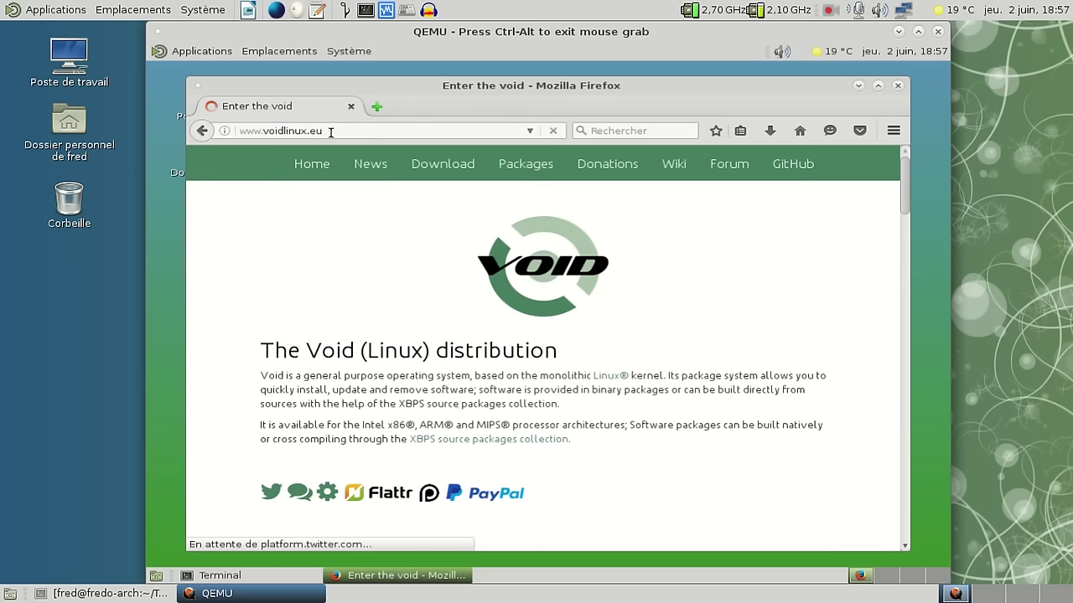
# - Open the Void Linux wiki, go to its additional links and dismiss the Firefox data-sharing notice
pyautogui.click(684, 160)
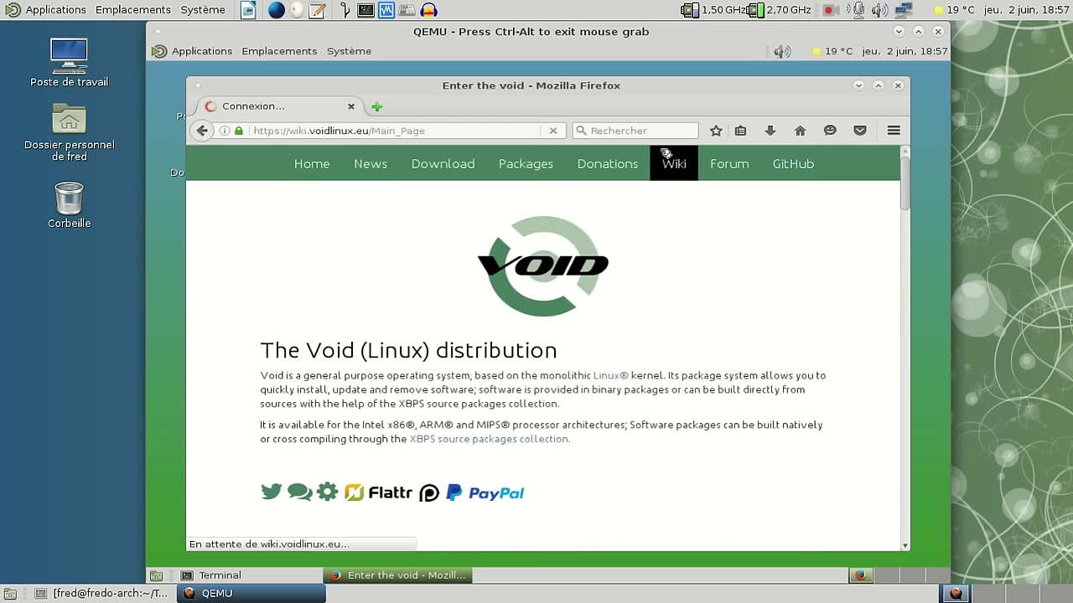
pyautogui.scroll(-5, 684, 212)
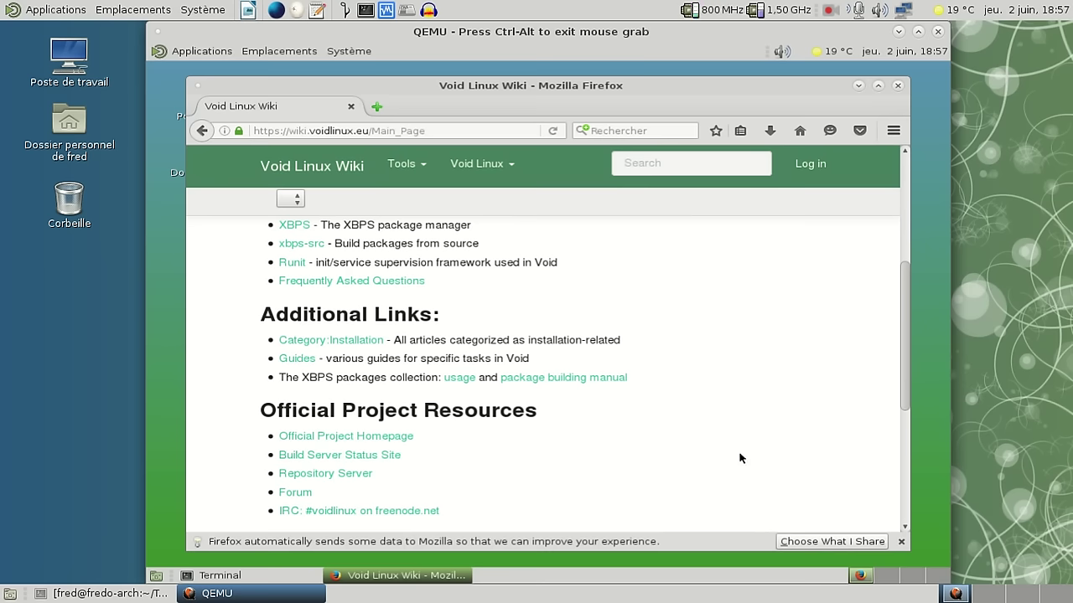
pyautogui.click(900, 543)
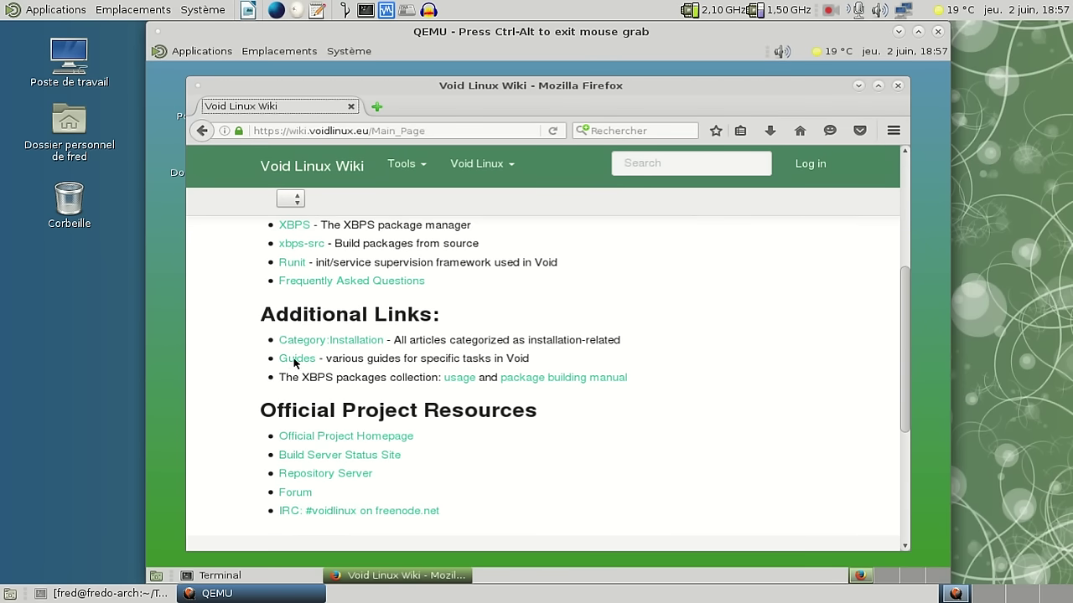
# - Look through the wiki main page's installation articles, Additional Links and Official Project Resources
pyautogui.scroll(-2, 360, 295)
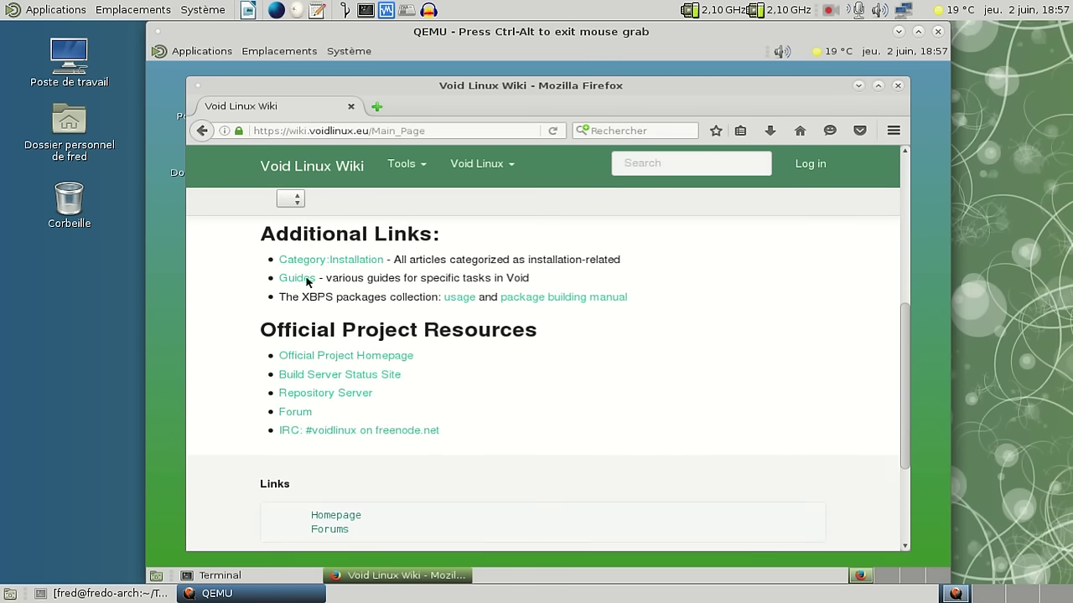
pyautogui.doubleClick(298, 329)
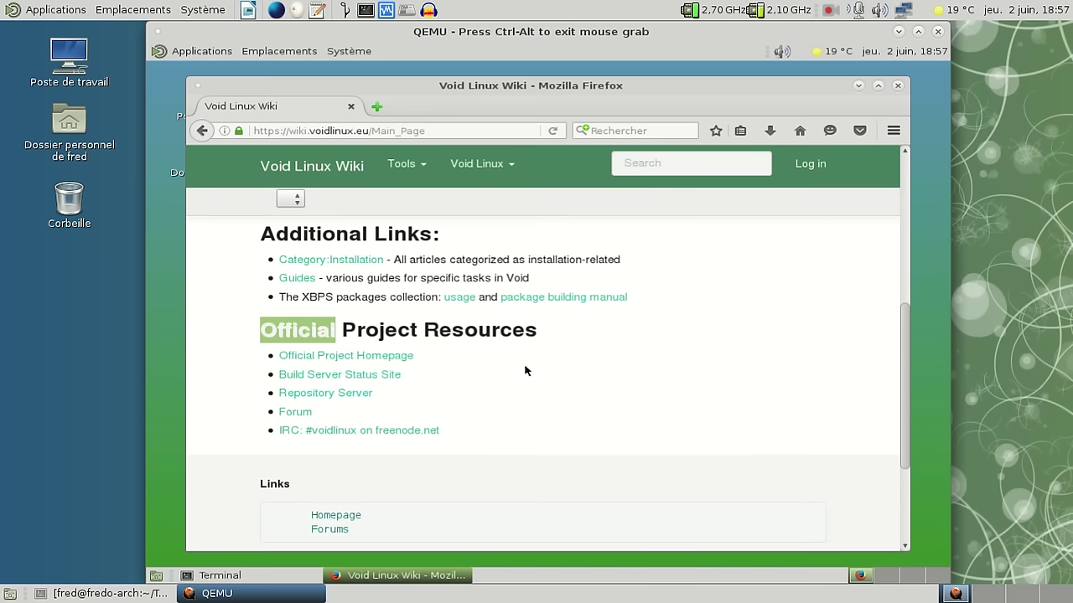
pyautogui.click(467, 337)
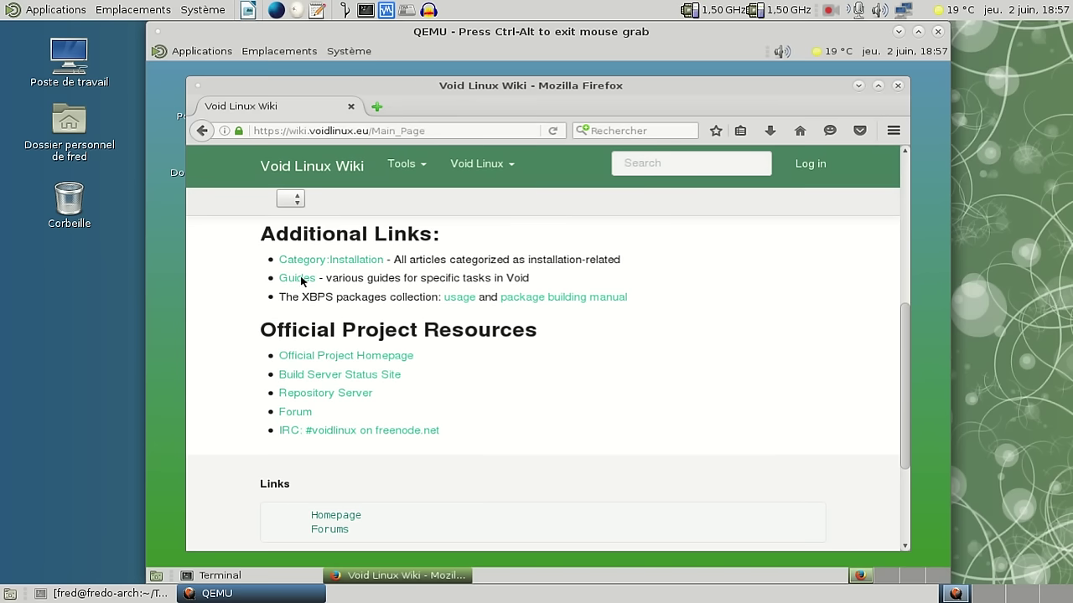
pyautogui.scroll(2, 321, 287)
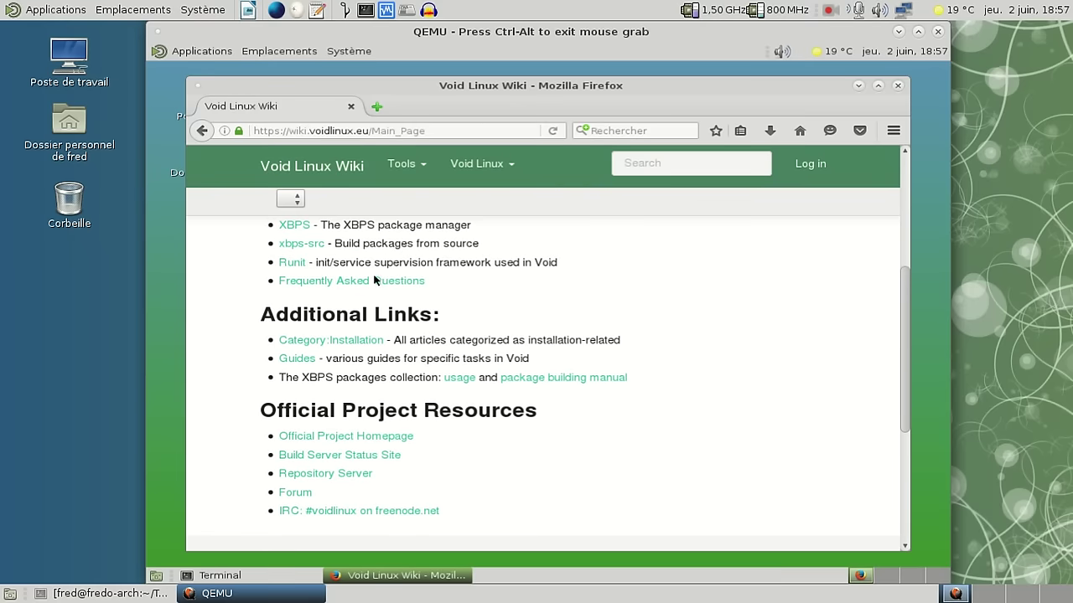
pyautogui.moveTo(906, 286); pyautogui.dragTo(895, 251)
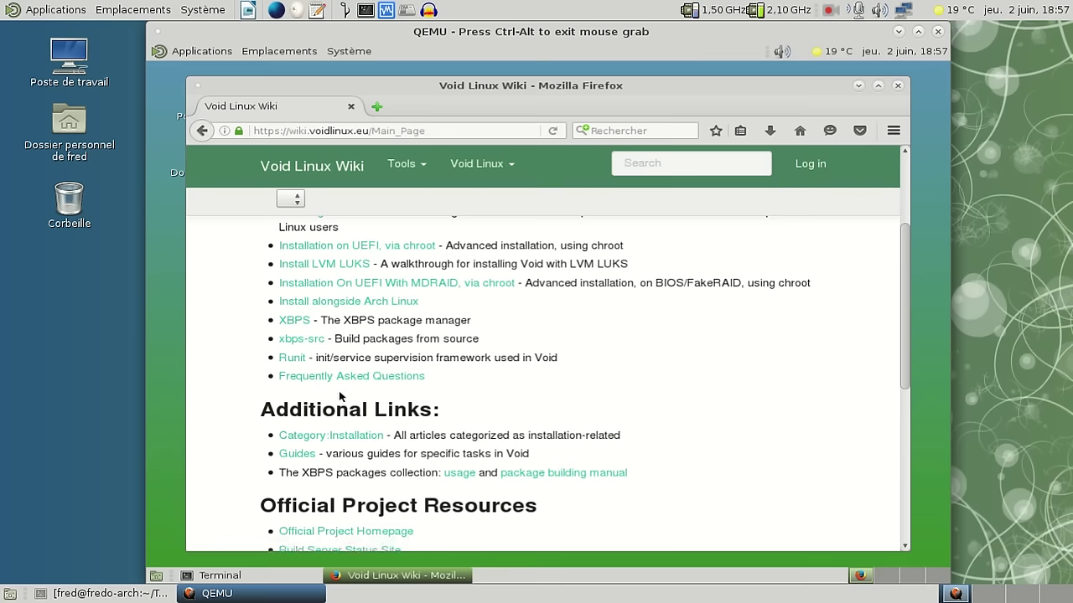
pyautogui.scroll(-3, 340, 395)
pyautogui.moveTo(591, 85); pyautogui.dragTo(592, 75)
pyautogui.scroll(-2, 490, 246)
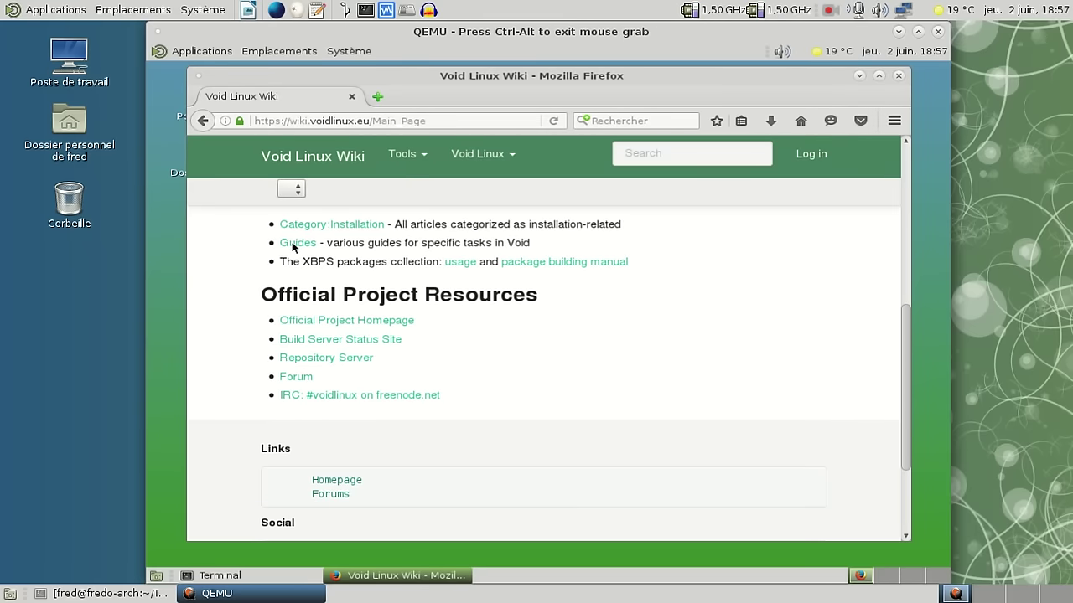
pyautogui.scroll(1, 292, 247)
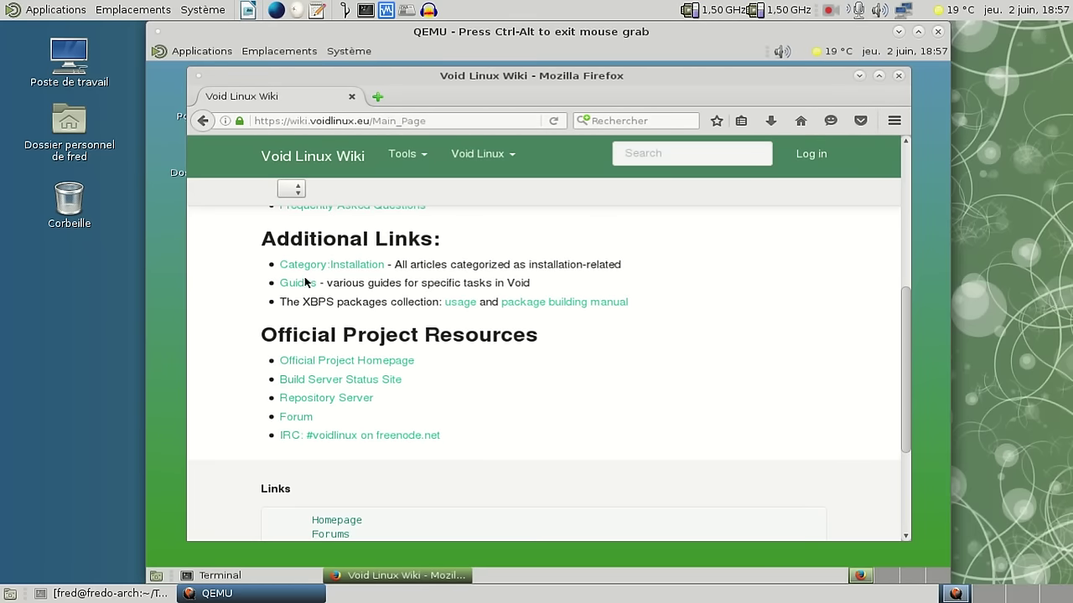
pyautogui.scroll(7, 636, 259)
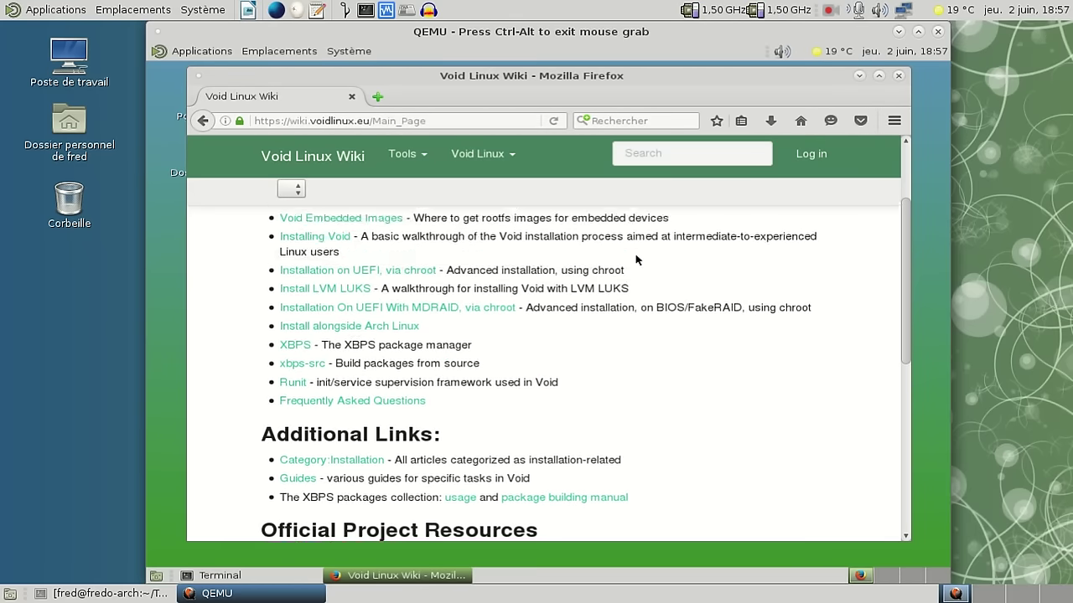
# - Search the wiki for "network", open the Network Configuration article and dismiss the reading mode notice
pyautogui.click(633, 148)
pyautogui.write('network')
pyautogui.press('Return')
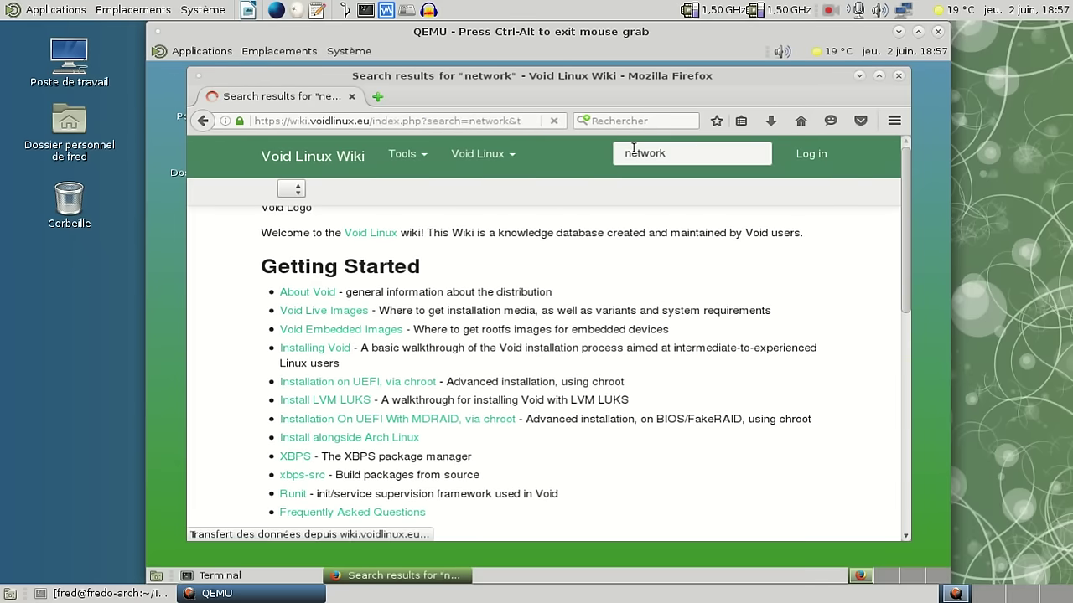
pyautogui.scroll(-3, 517, 335)
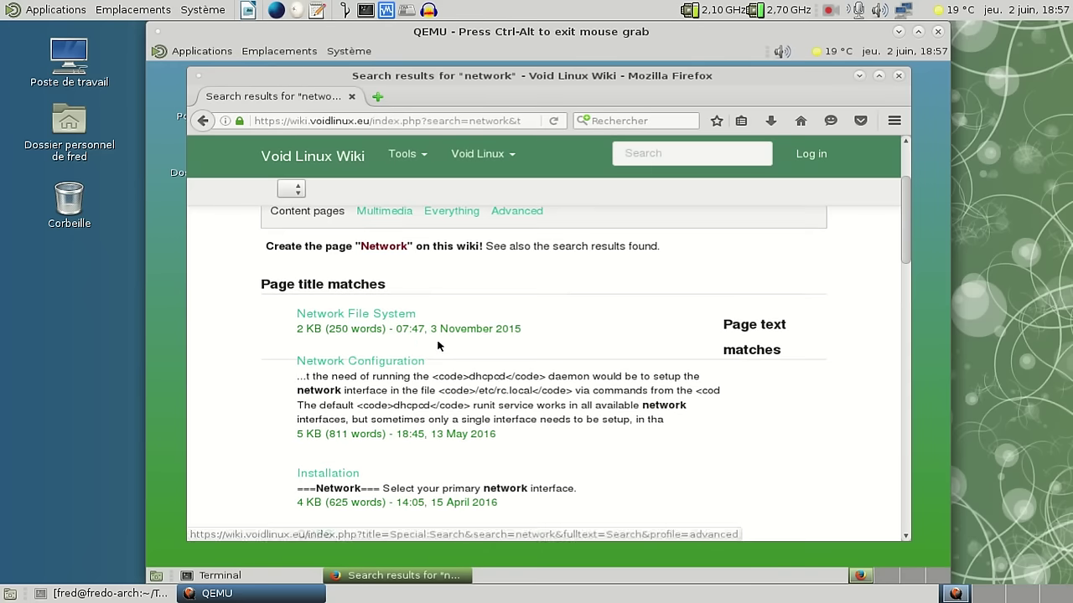
pyautogui.click(400, 362)
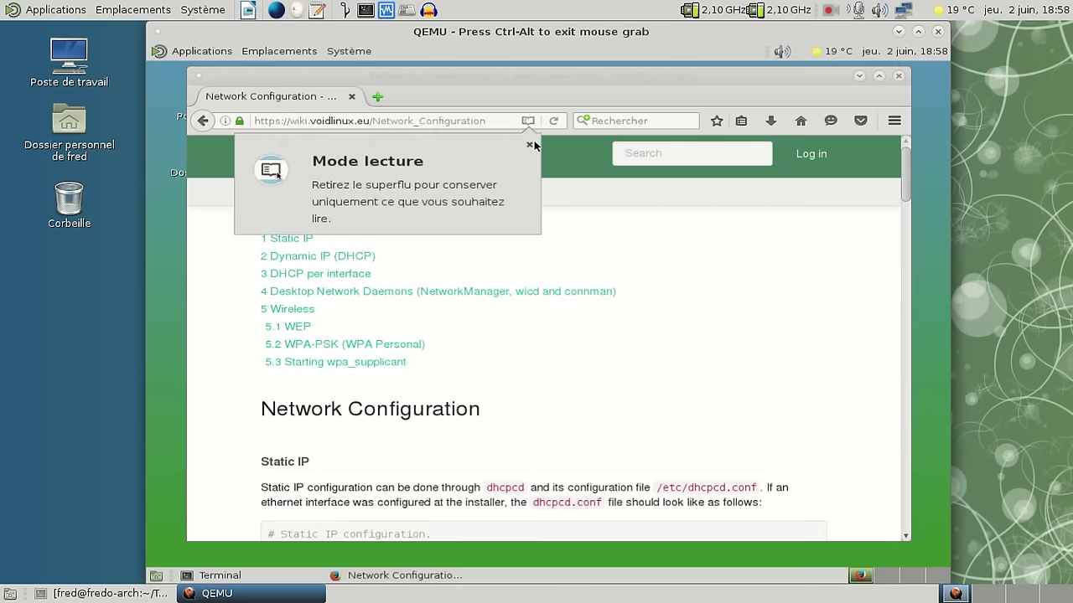
pyautogui.click(530, 145)
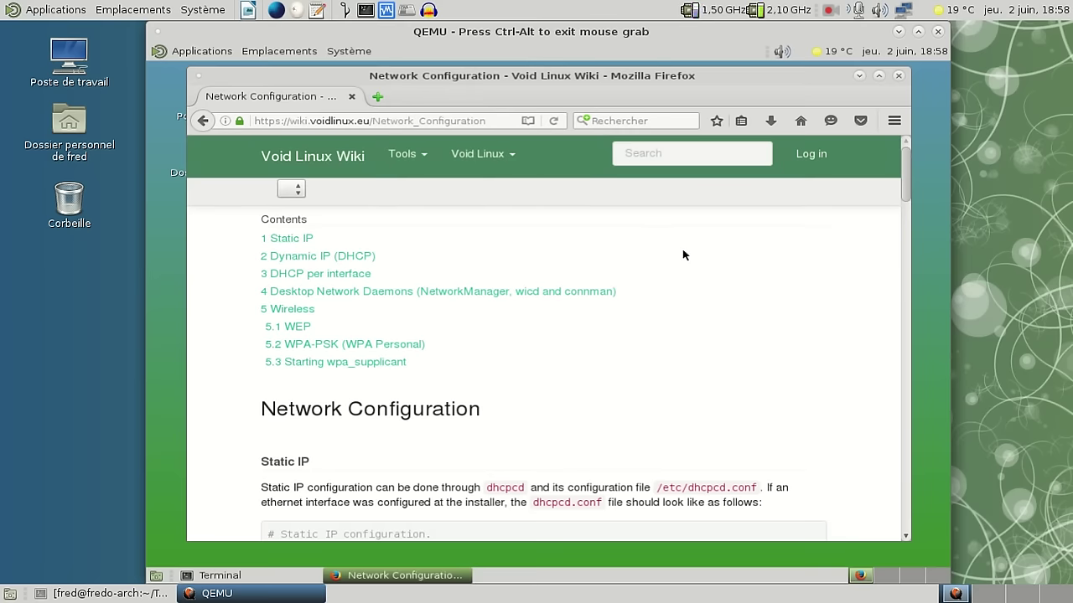
# - Go to the article's Desktop Network Daemons section and read through the wireless, DHCP and static IP instructions
pyautogui.click(527, 291)
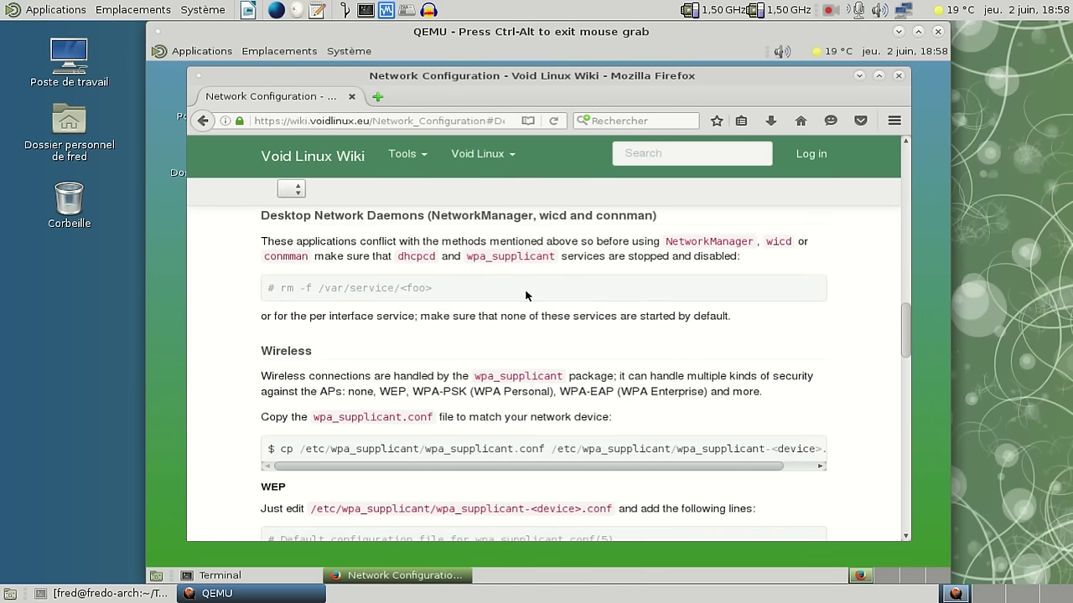
pyautogui.scroll(-6, 527, 295)
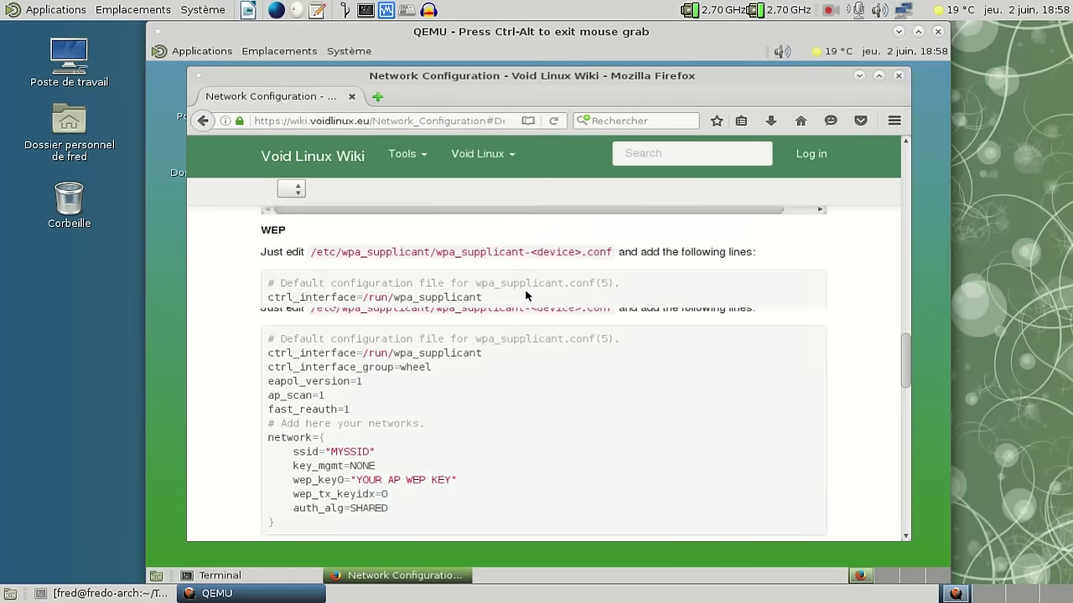
pyautogui.scroll(-8, 526, 295)
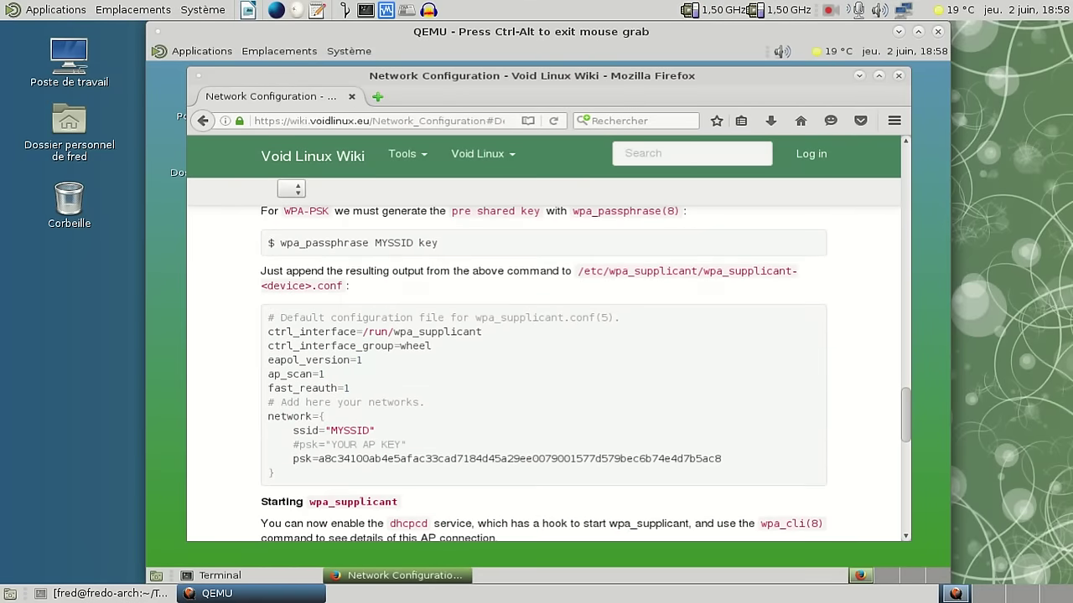
pyautogui.scroll(-5, 526, 294)
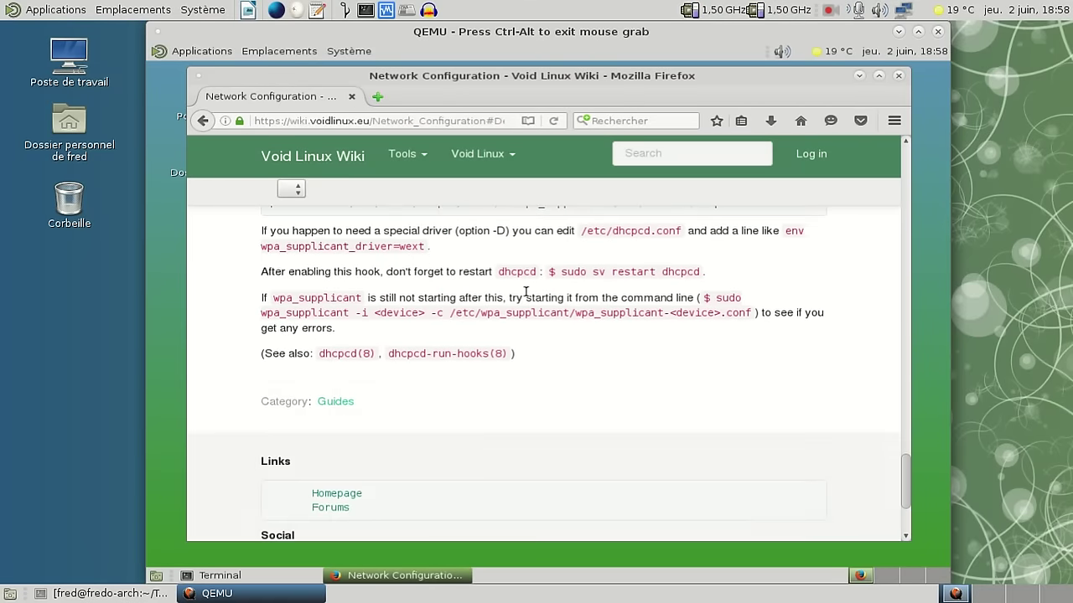
pyautogui.scroll(12, 527, 295)
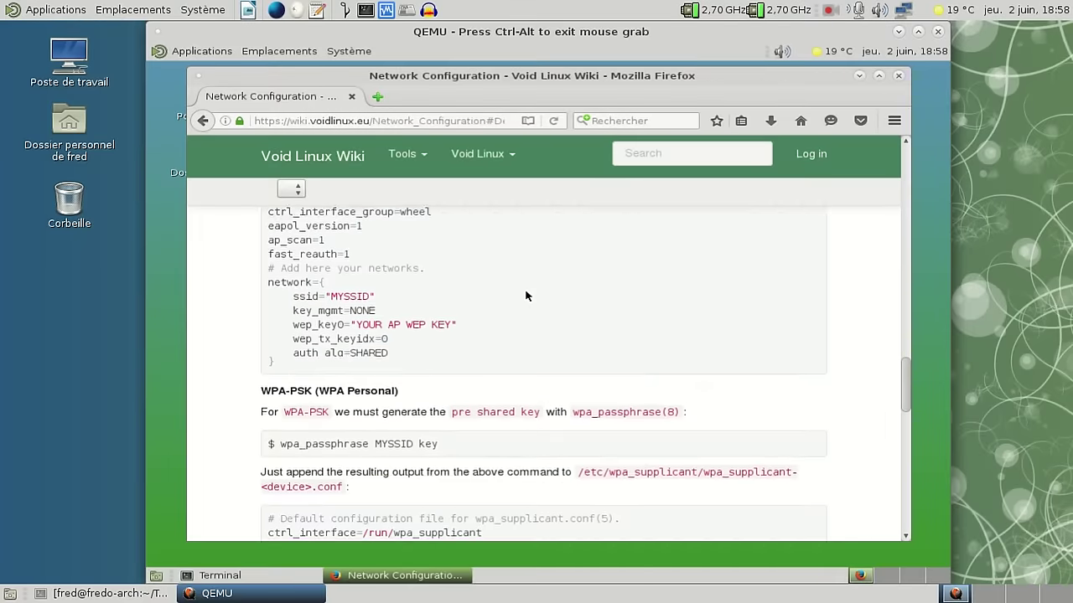
pyautogui.scroll(9, 526, 295)
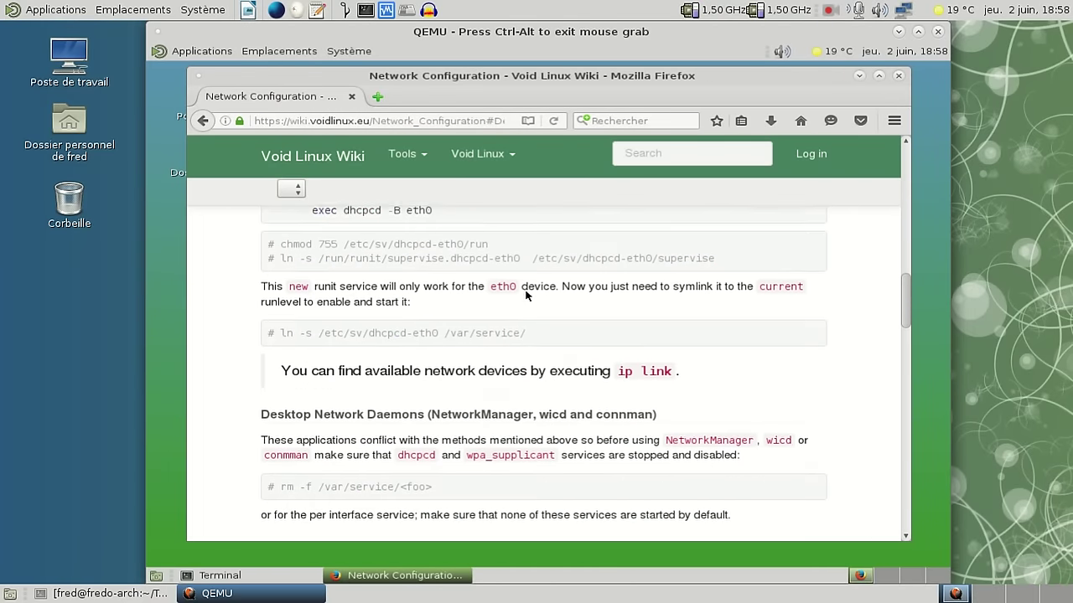
pyautogui.scroll(10, 526, 293)
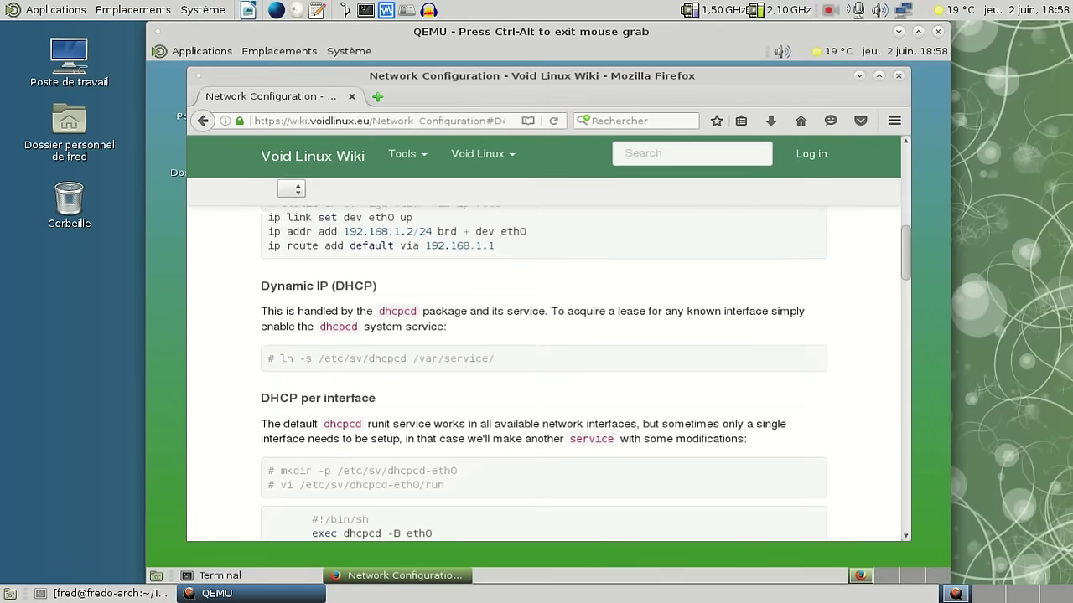
pyautogui.scroll(9, 527, 295)
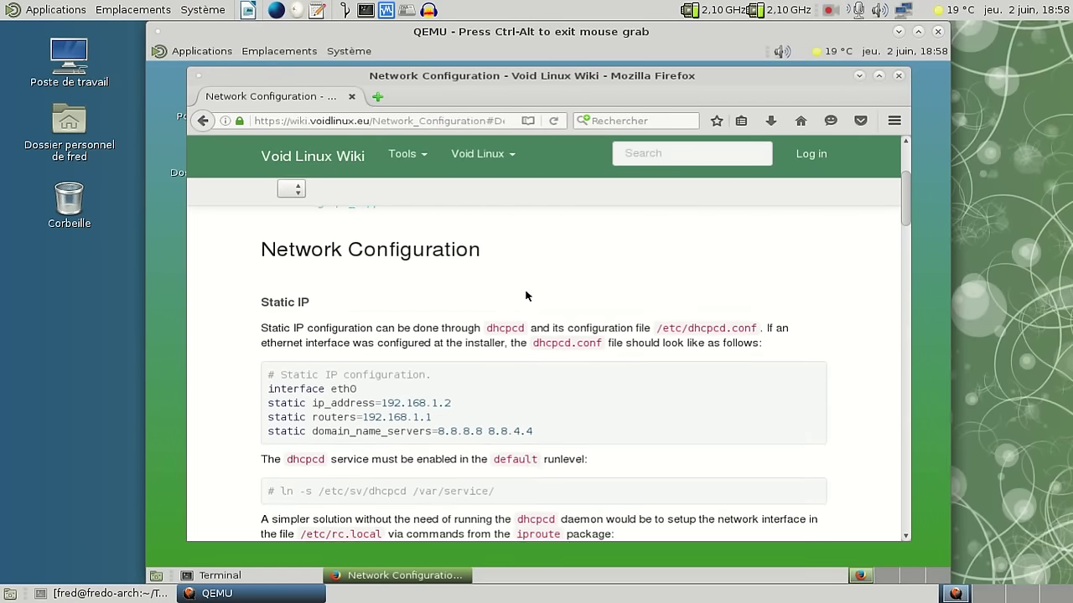
pyautogui.scroll(2, 526, 295)
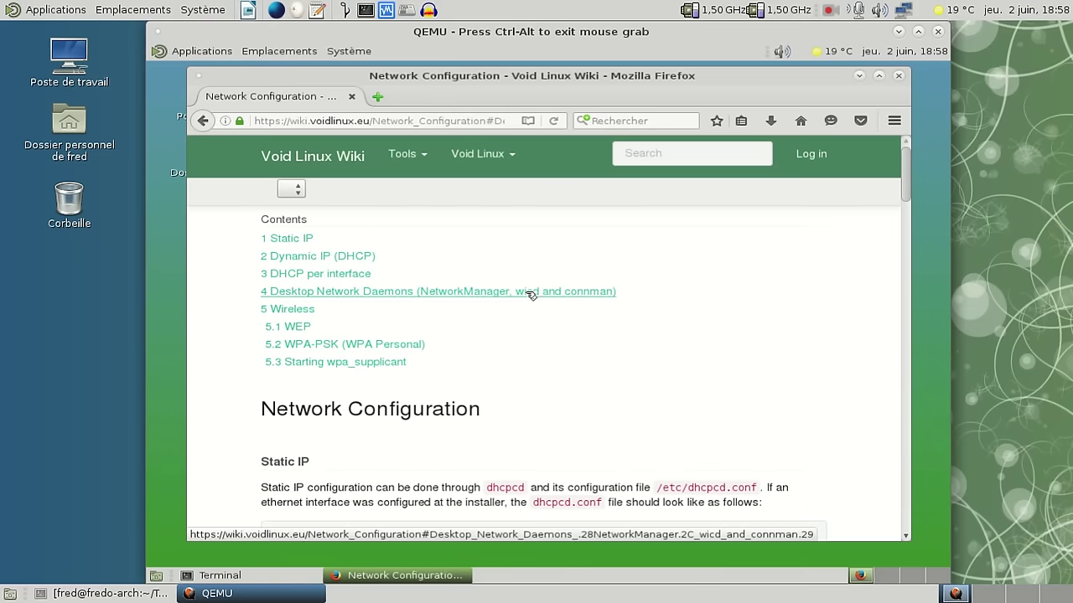
# - Search the wiki for "applet" and look over the search results
pyautogui.click(667, 149)
pyautogui.write('applet')
pyautogui.press('Return')
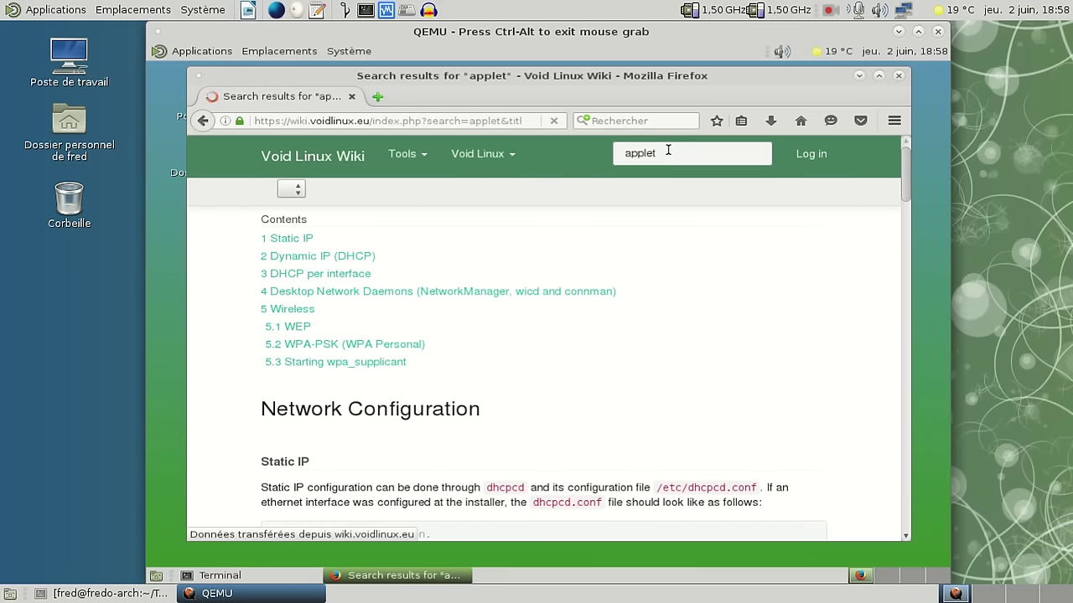
pyautogui.scroll(-3, 559, 278)
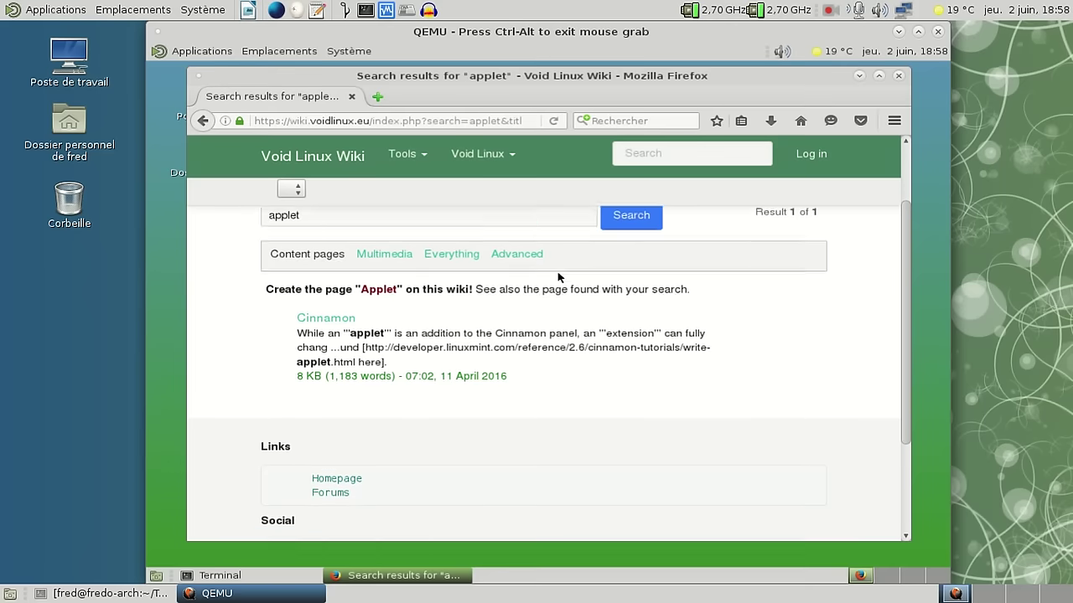
# - Close the browser, look through the virtual machine's installed application categories and relaunch Firefox
pyautogui.click(899, 76)
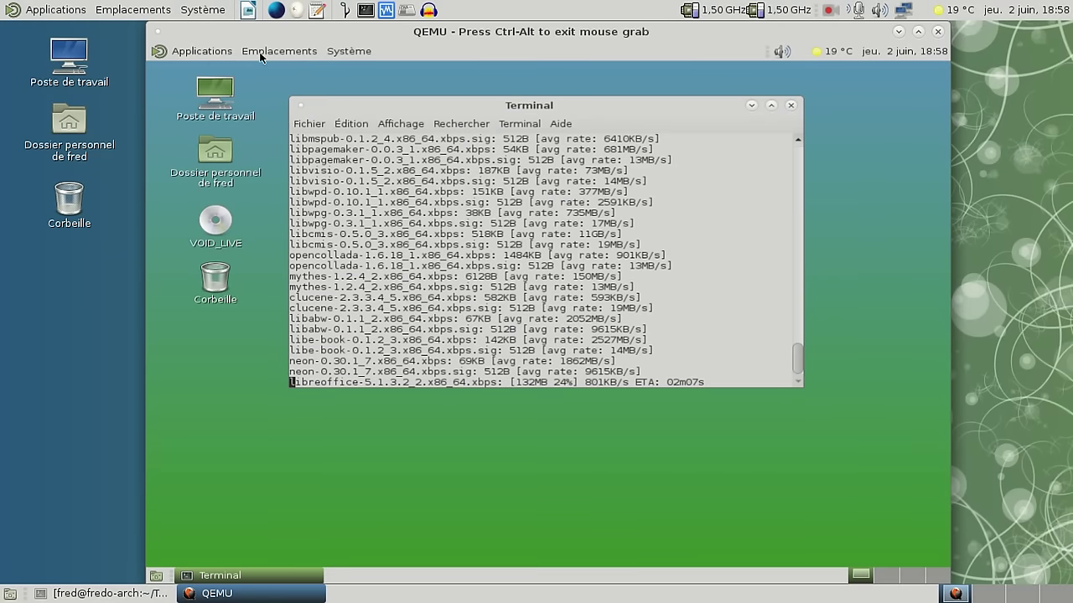
pyautogui.click(201, 51)
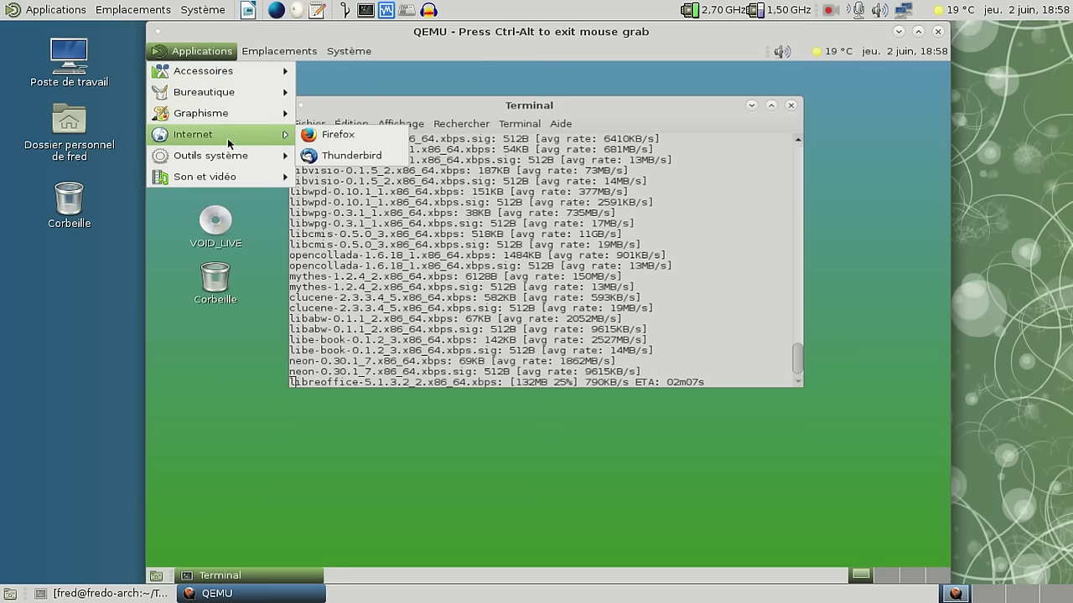
pyautogui.moveTo(256, 118)
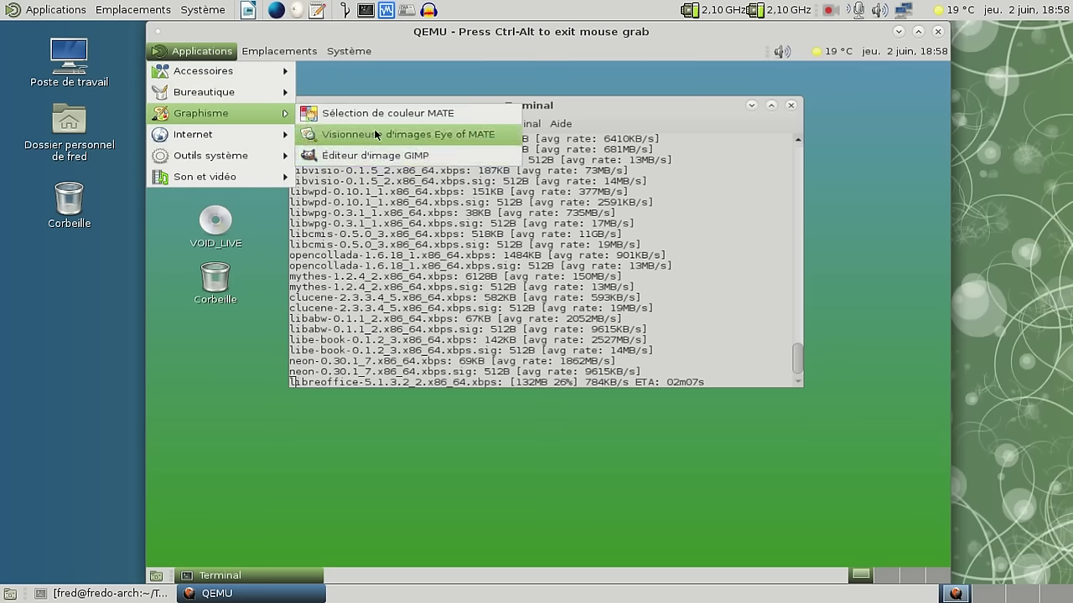
pyautogui.moveTo(235, 98)
pyautogui.moveTo(232, 77)
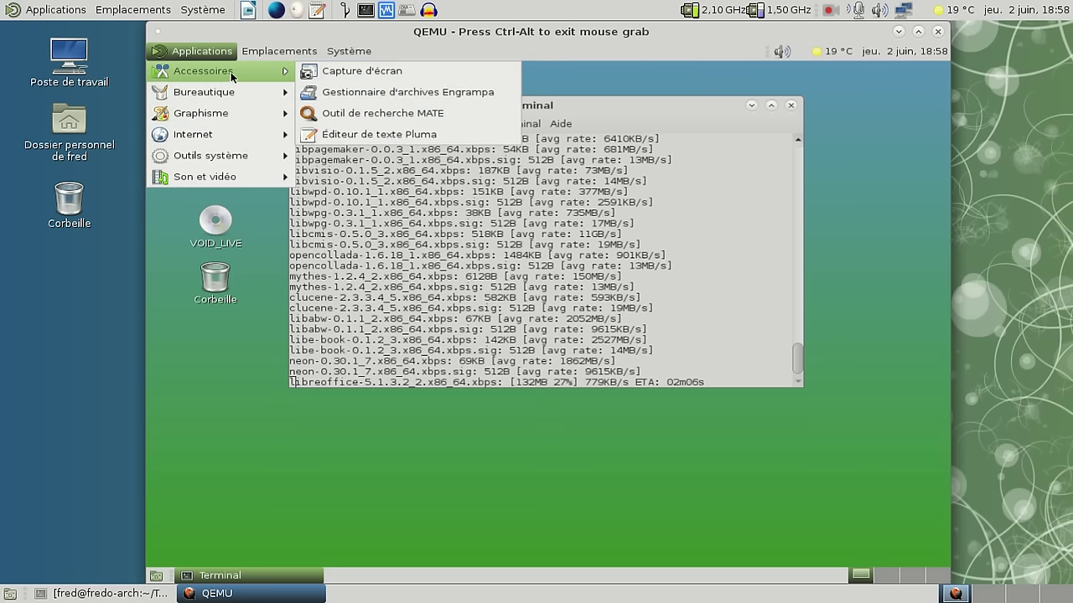
pyautogui.moveTo(239, 143)
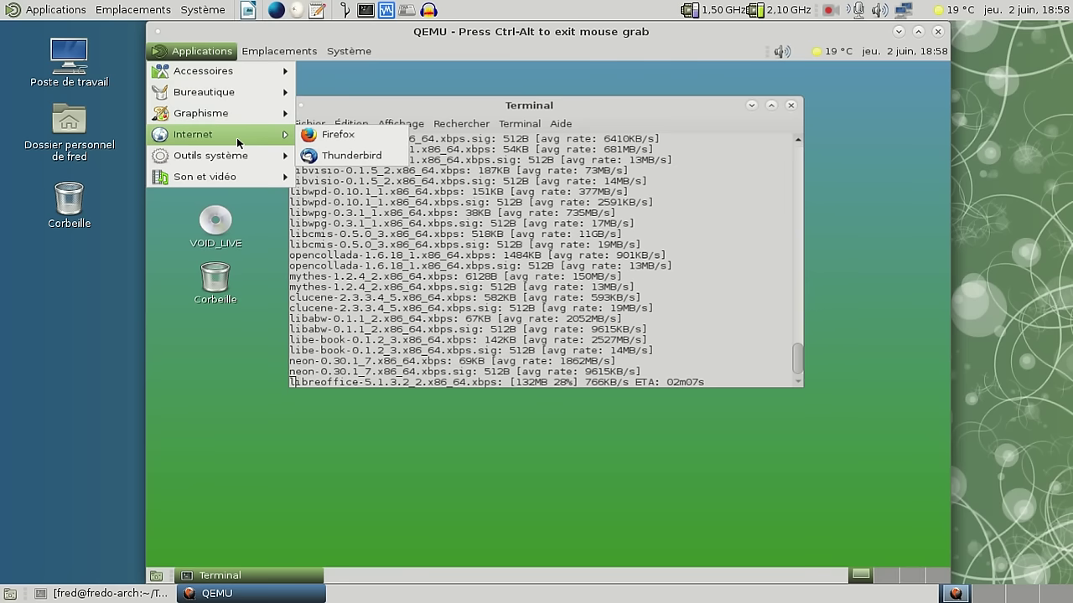
pyautogui.click(351, 136)
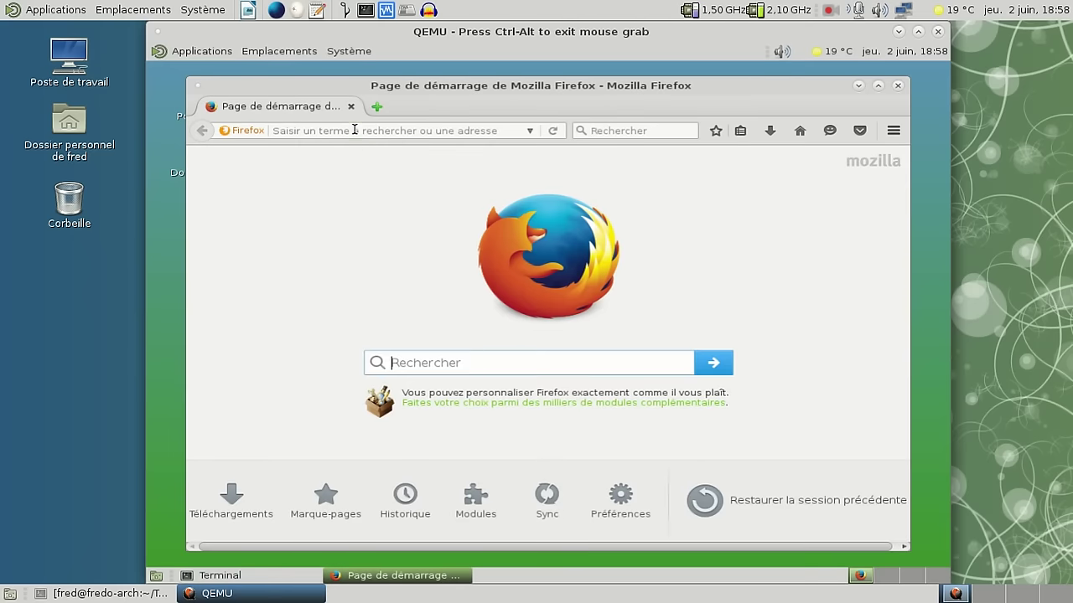
# - Load the youtube.com website in the new Firefox window
pyautogui.click(354, 129)
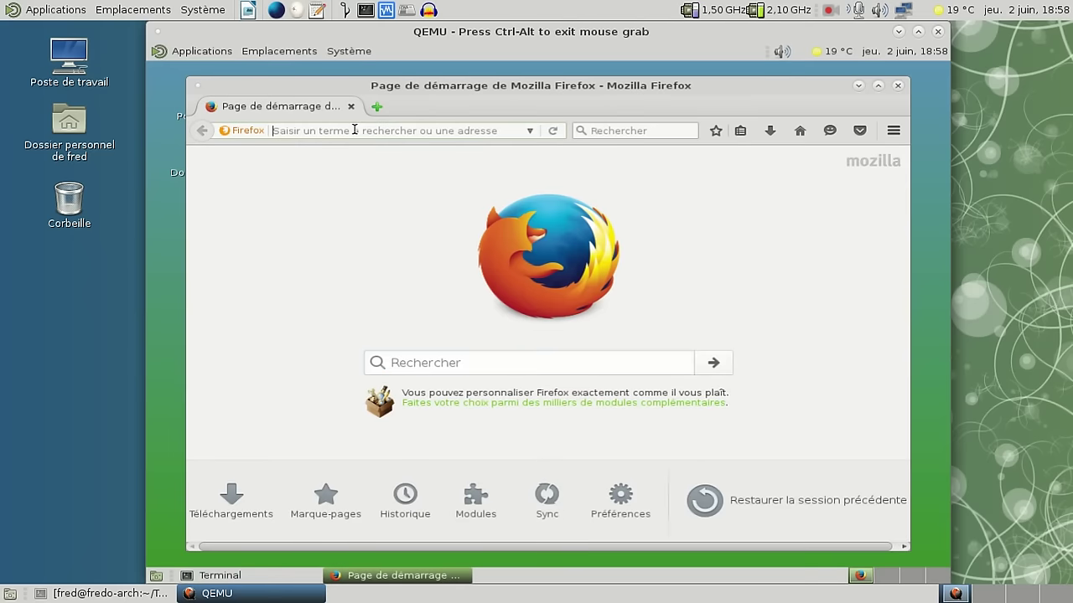
pyautogui.write('youtube?.c')
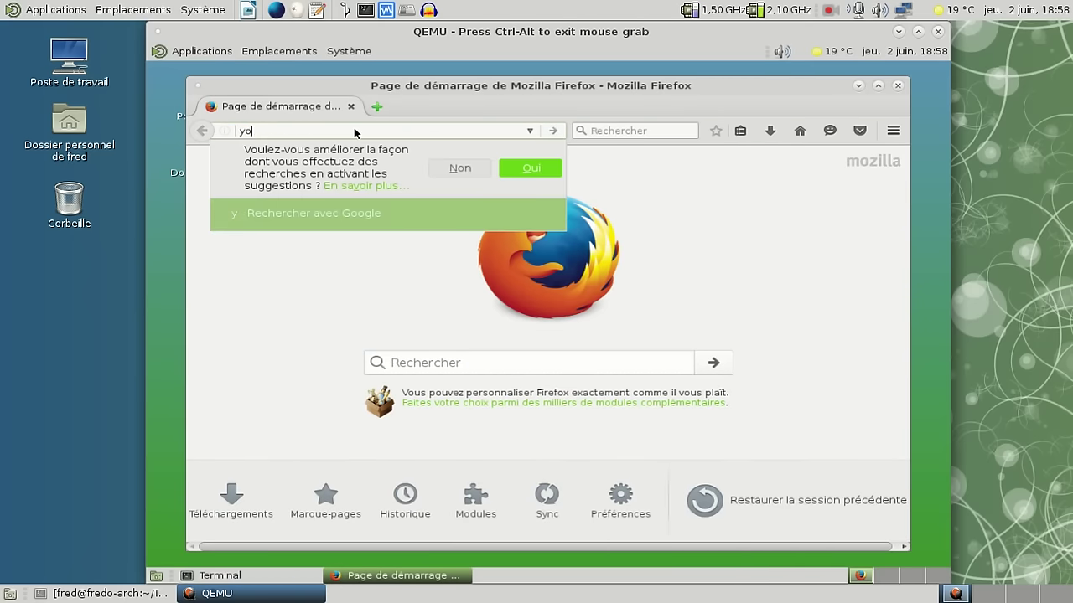
pyautogui.press('BackSpace')
pyautogui.press('BackSpace')
pyautogui.press('BackSpace')
pyautogui.write('.com')
pyautogui.press('Return')
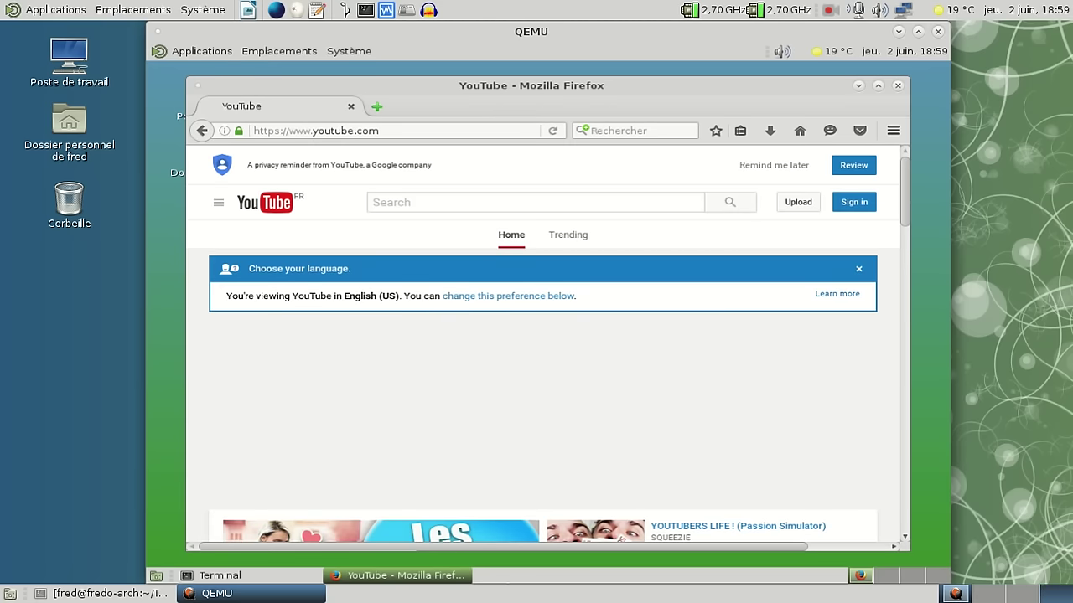
# - Check the preferred display languages for web pages in Firefox's content preferences and close the preferences page
pyautogui.click(620, 539)
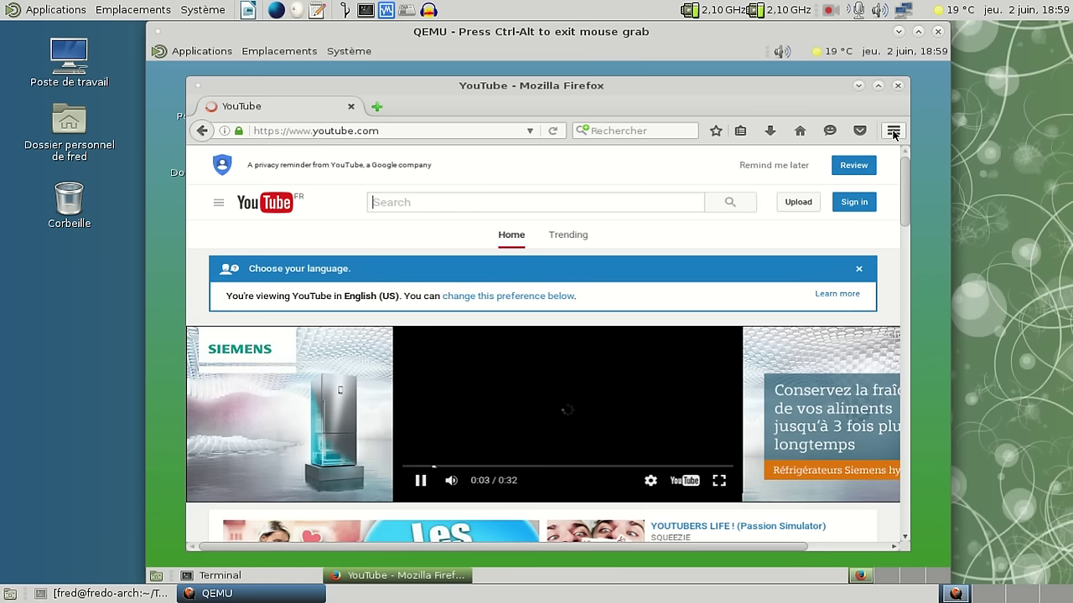
pyautogui.click(894, 131)
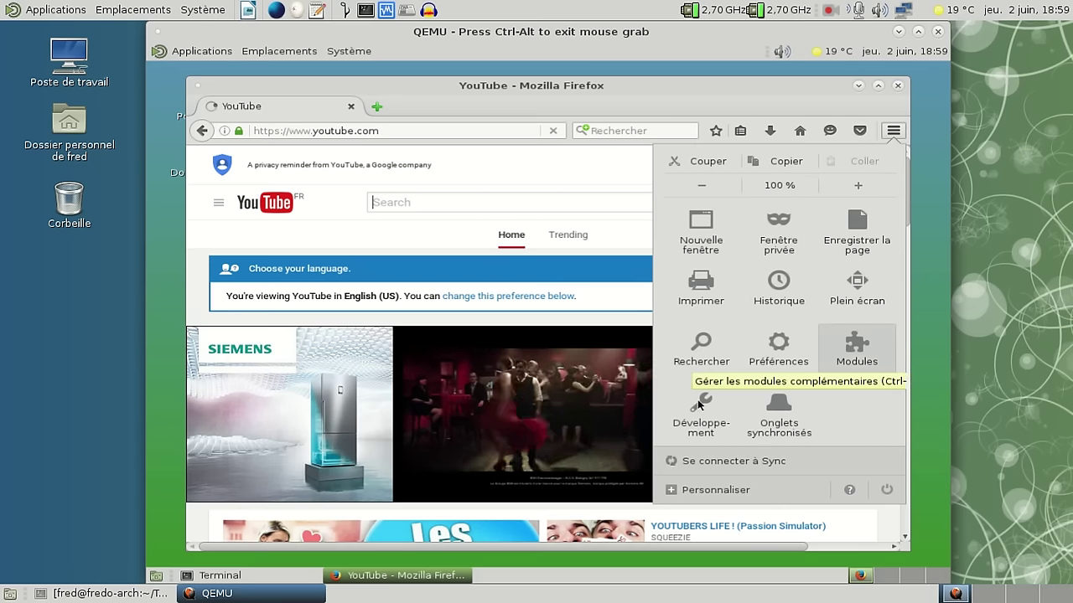
pyautogui.click(778, 352)
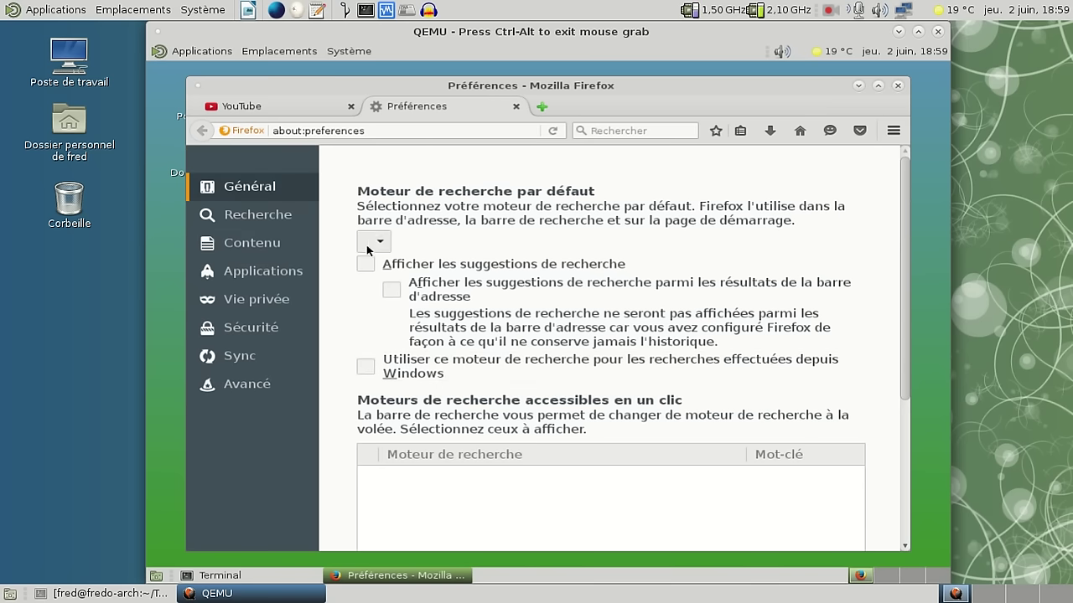
pyautogui.click(263, 248)
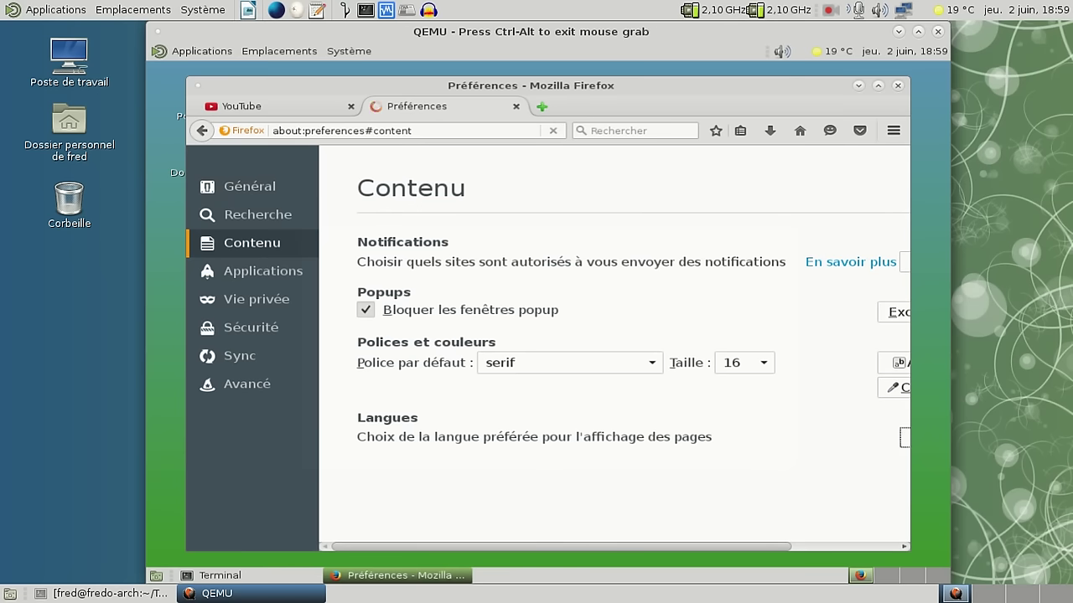
pyautogui.click(903, 438)
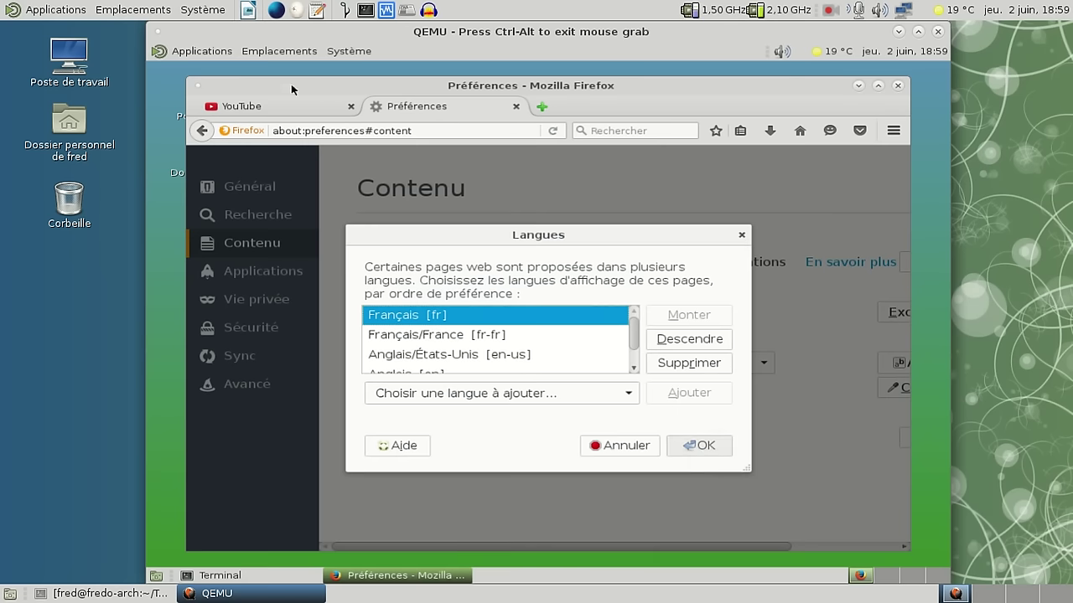
pyautogui.click(516, 107)
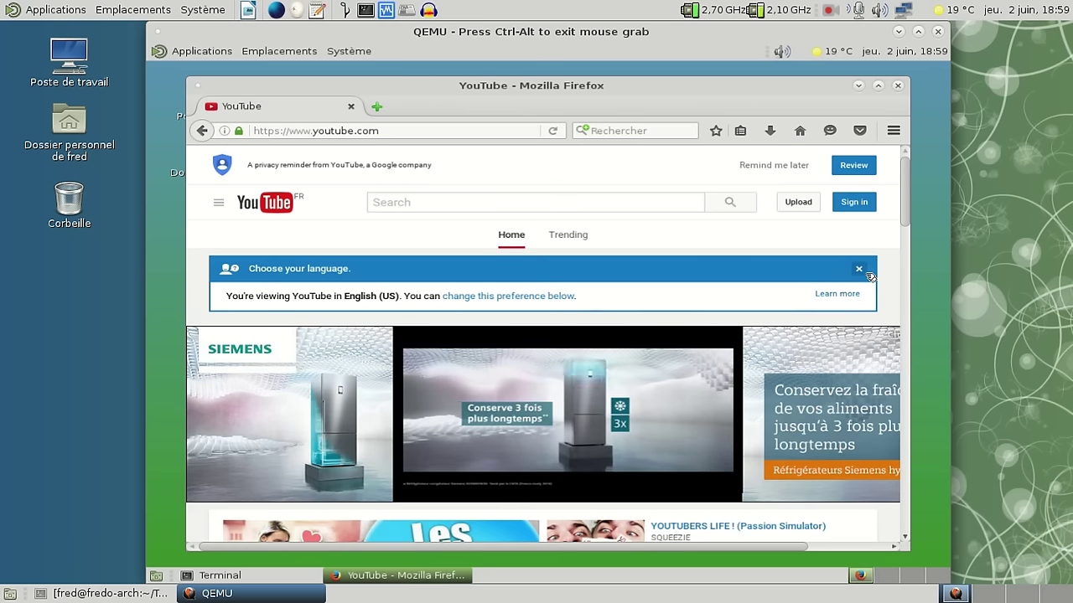
# - Dismiss YouTube's language notice and postpone its privacy reminder
pyautogui.click(859, 268)
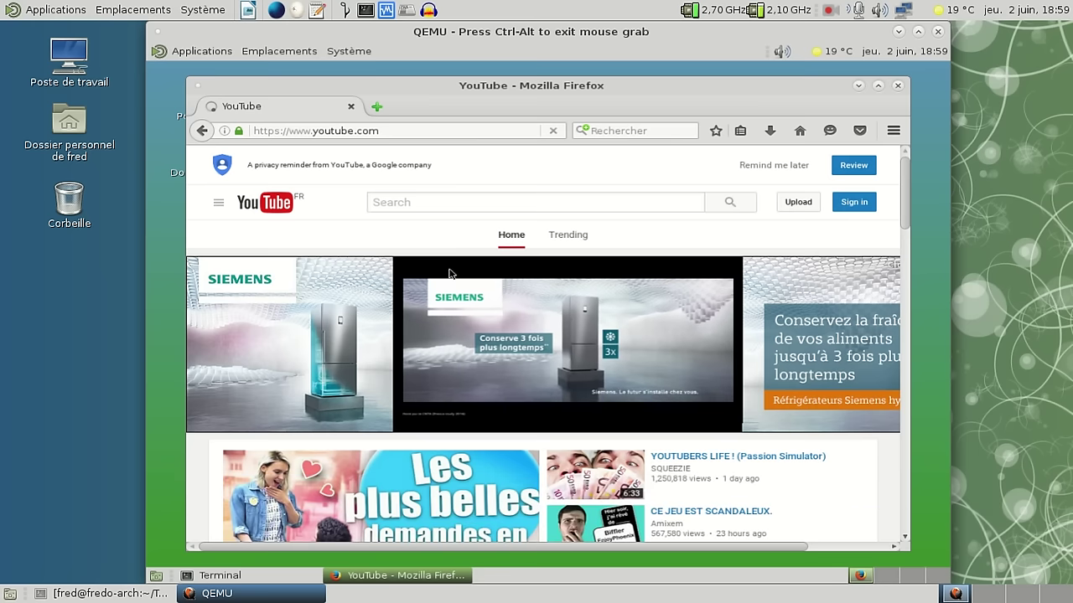
pyautogui.click(774, 165)
# - Play the "YOUTUBERS LIFE ! (Passion Simulator)" video from the YouTube home page and close Firefox
pyautogui.scroll(-3, 776, 346)
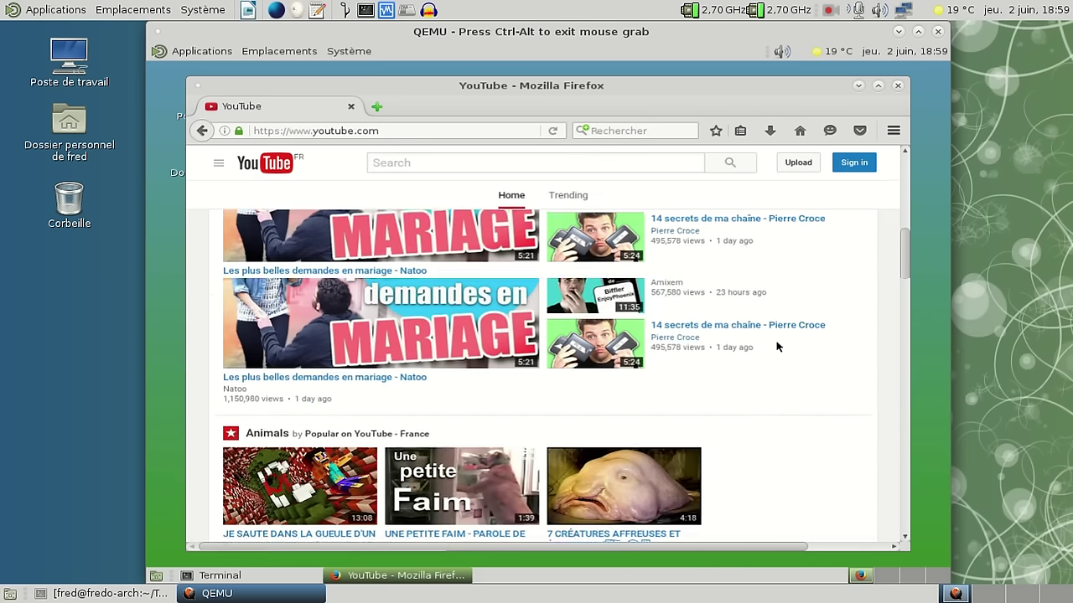
pyautogui.scroll(3, 776, 347)
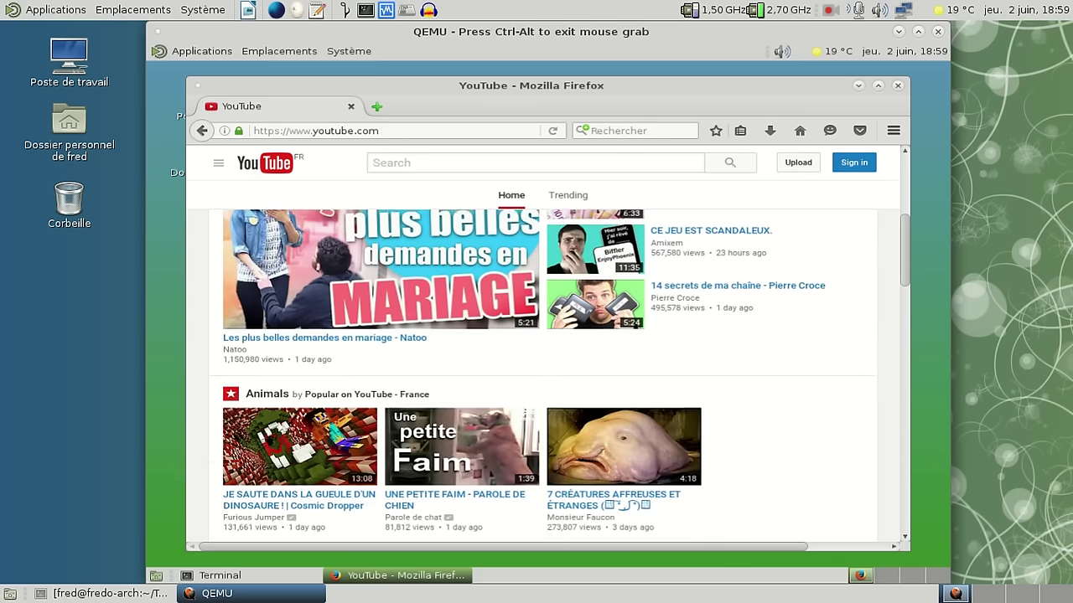
pyautogui.click(586, 271)
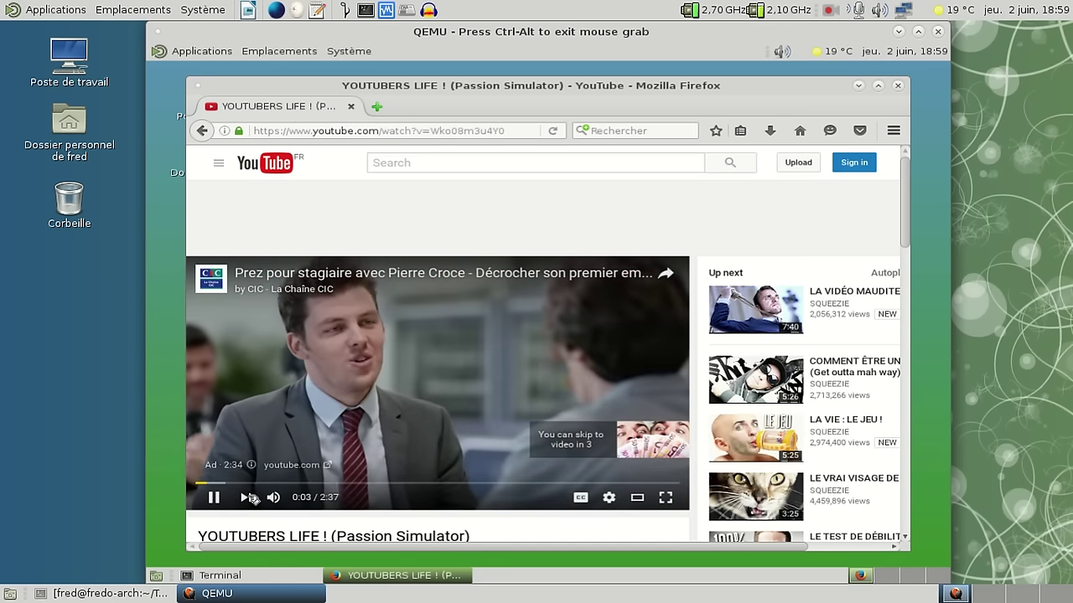
pyautogui.click(897, 86)
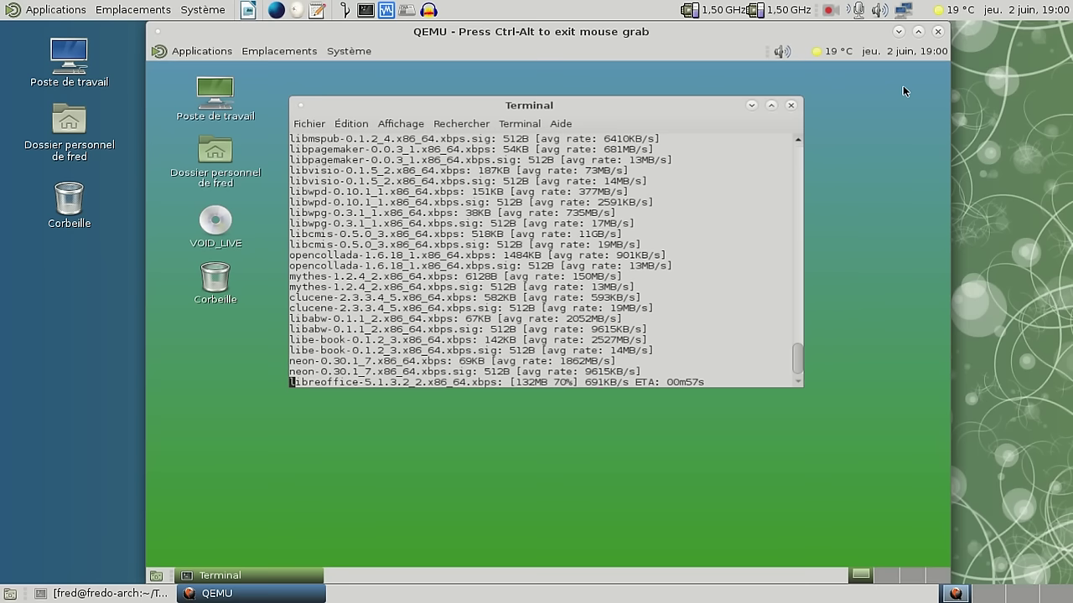
# - Look through the places, system preferences and application categories offered by the virtual machine's MATE desktop
pyautogui.click(279, 52)
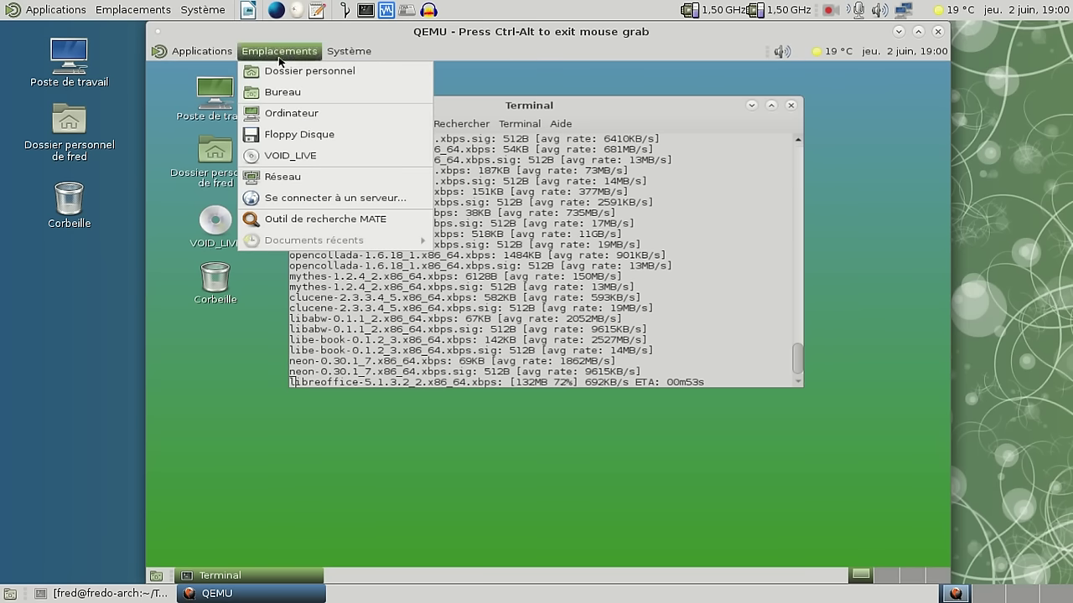
pyautogui.moveTo(349, 51)
pyautogui.moveTo(367, 73)
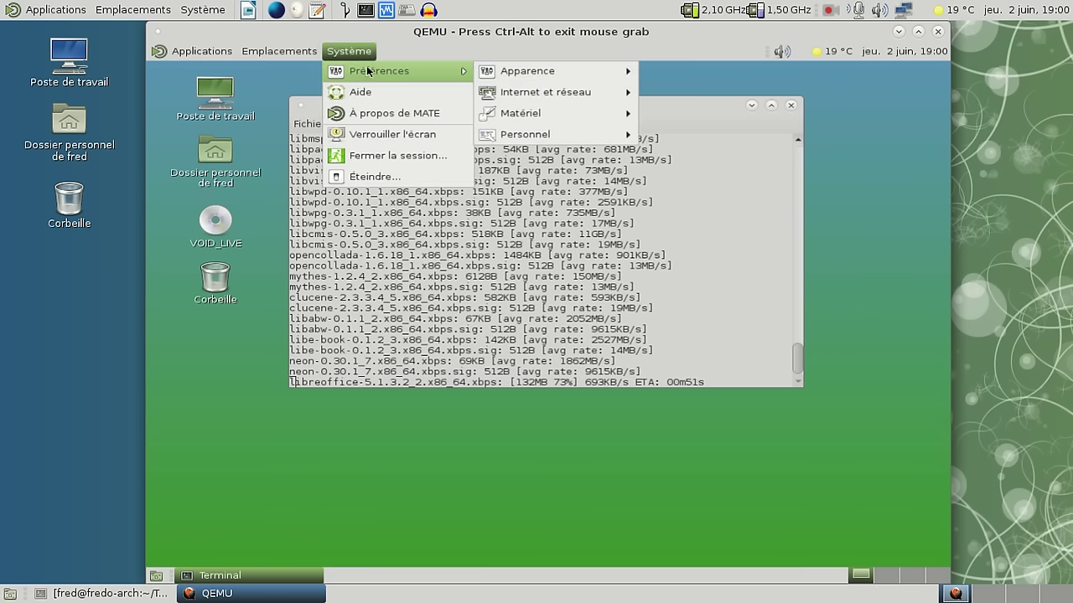
pyautogui.click(338, 53)
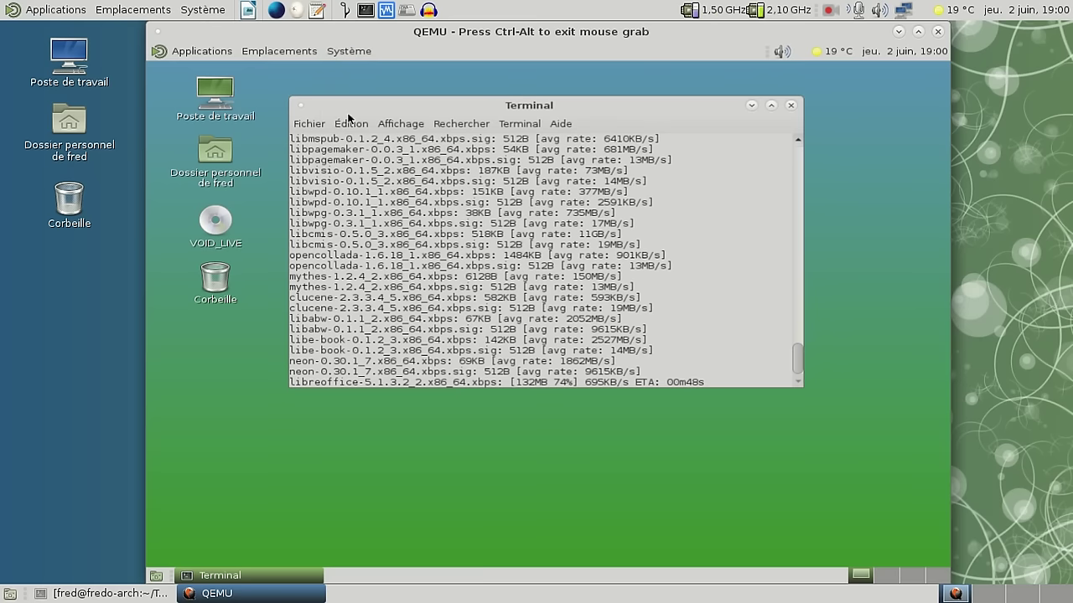
pyautogui.click(188, 53)
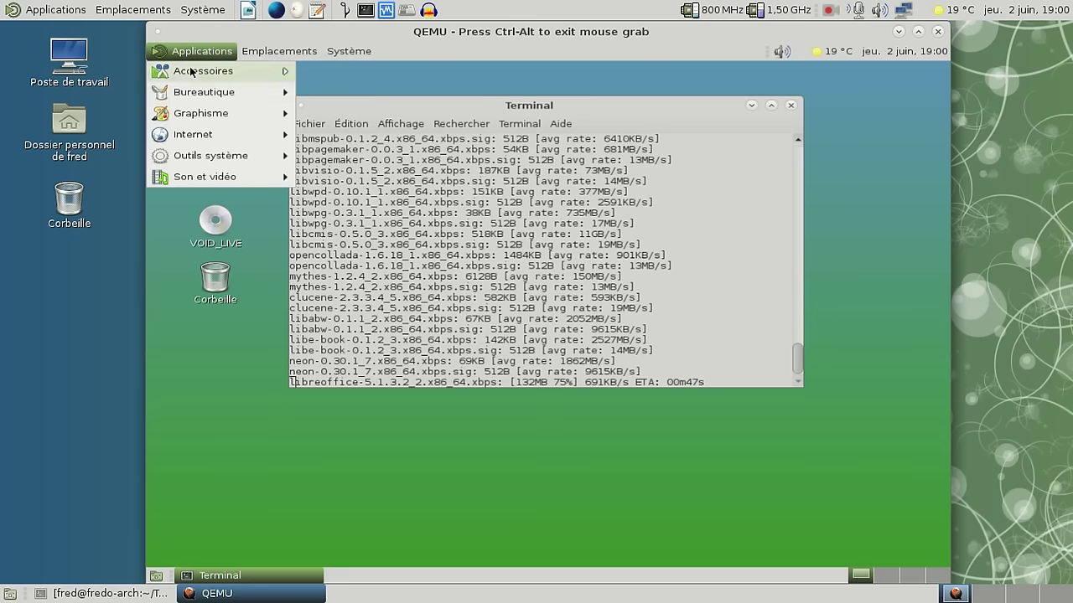
pyautogui.moveTo(203, 111)
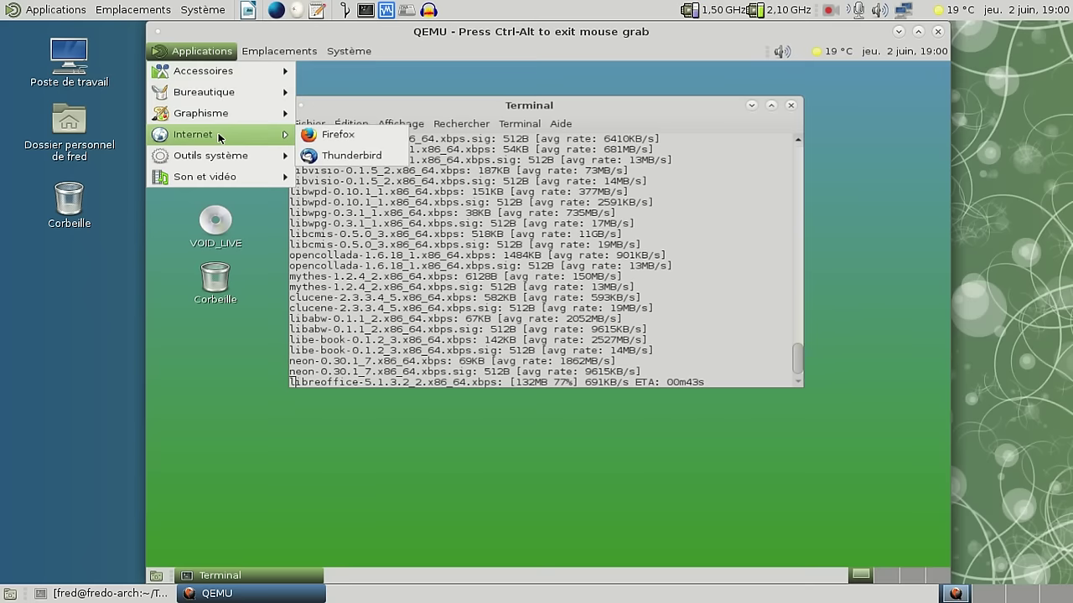
pyautogui.moveTo(219, 156)
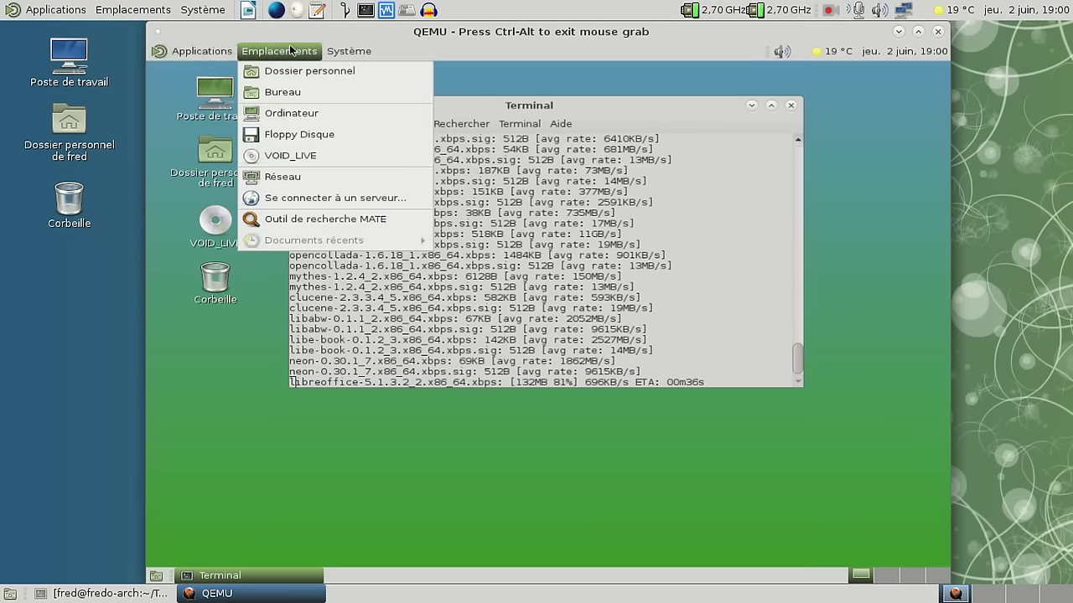
# - Open the Menu principal editor in the virtual machine and examine the entries of the Logiciels categories
pyautogui.moveTo(344, 59)
pyautogui.moveTo(386, 70)
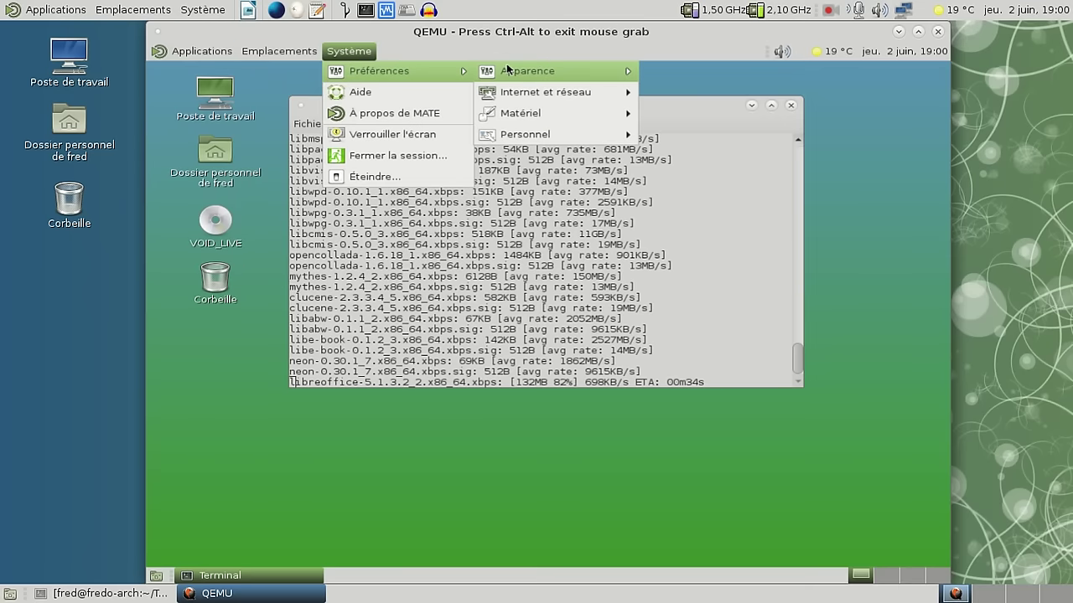
pyautogui.moveTo(536, 70)
pyautogui.click(712, 112)
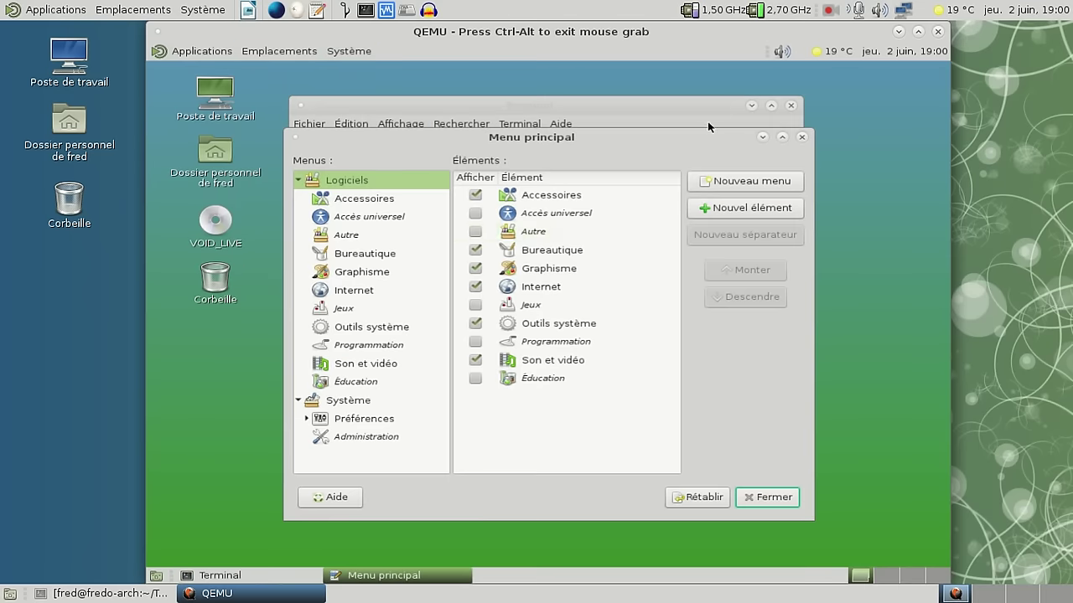
pyautogui.click(369, 328)
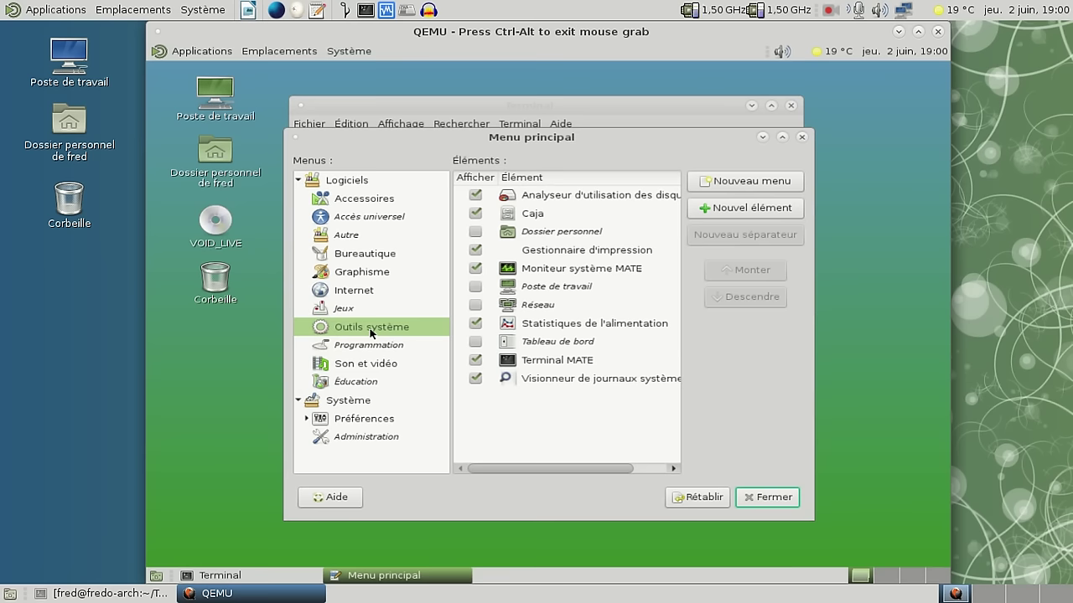
pyautogui.click(366, 347)
pyautogui.click(363, 367)
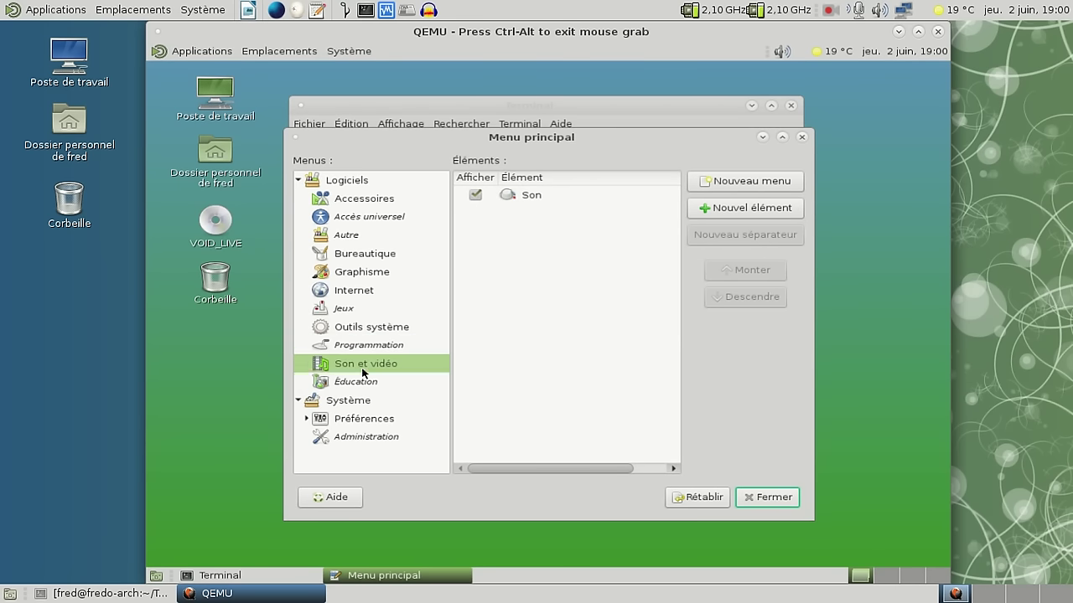
pyautogui.click(364, 383)
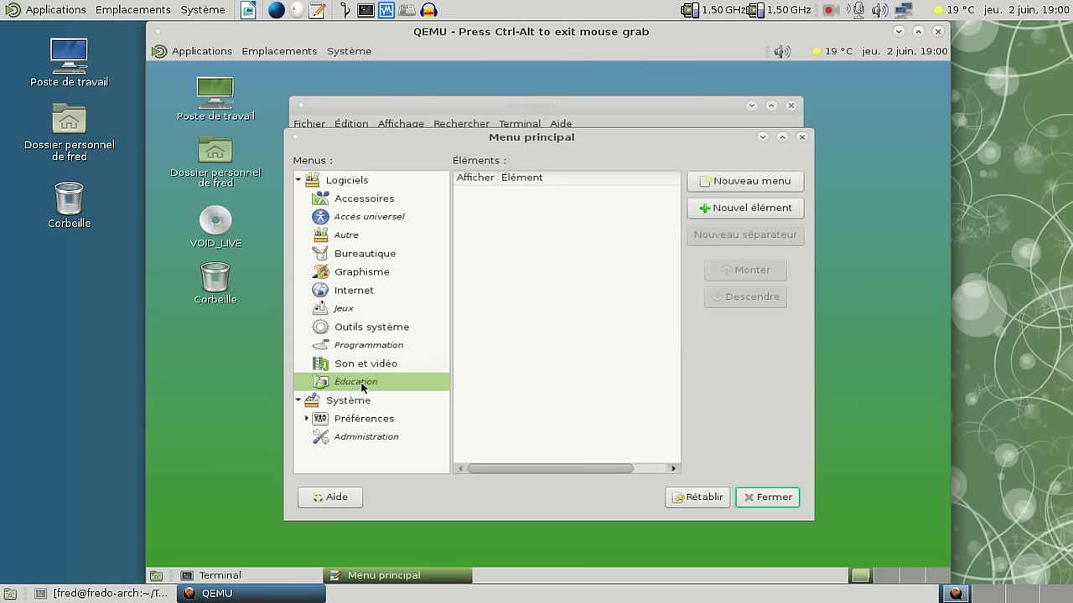
pyautogui.click(364, 254)
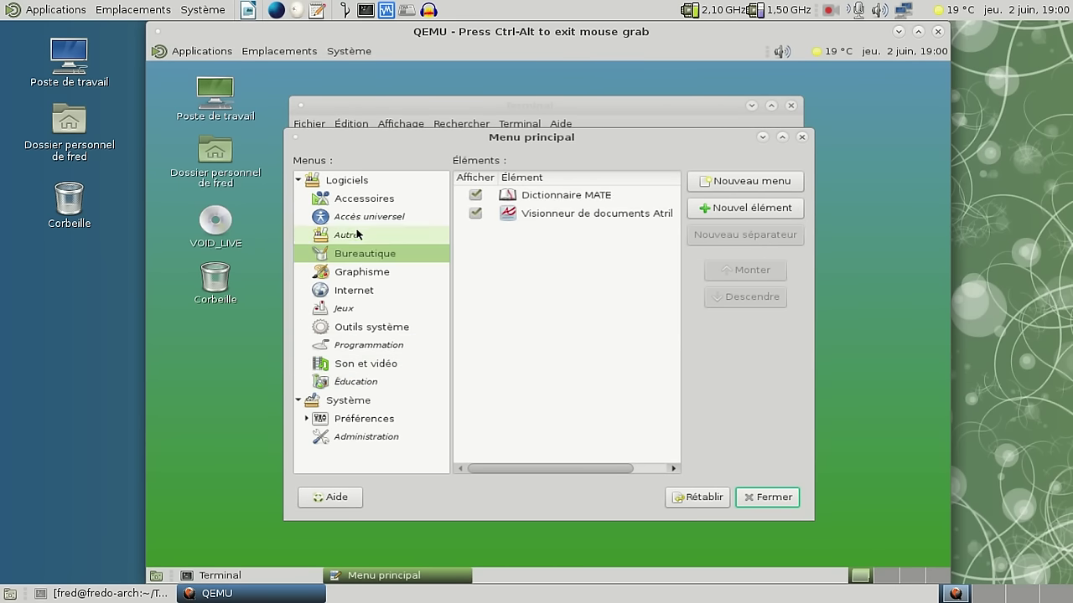
pyautogui.click(358, 237)
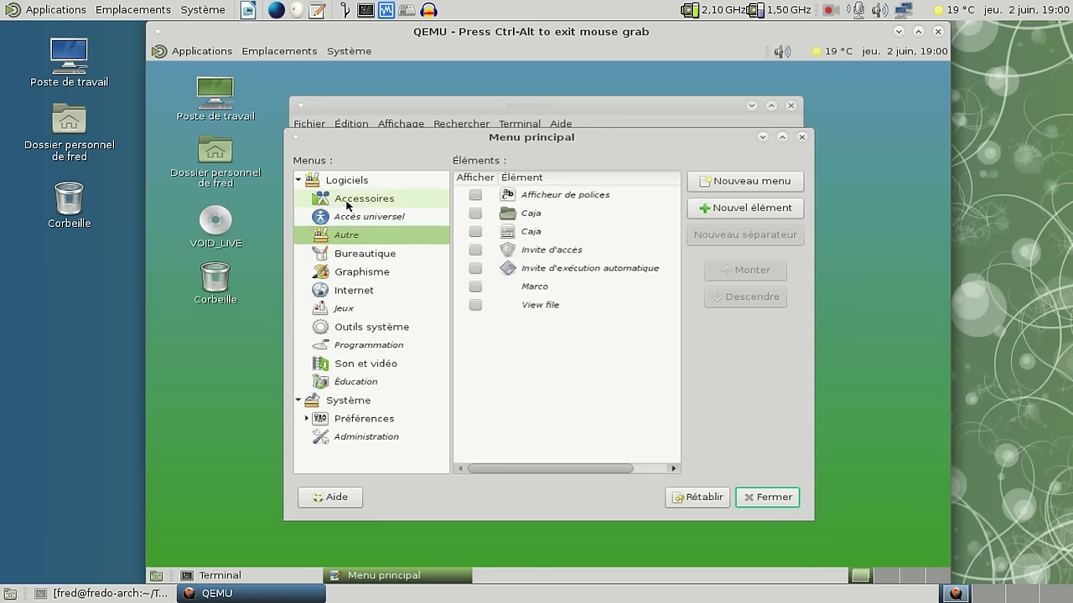
pyautogui.click(346, 201)
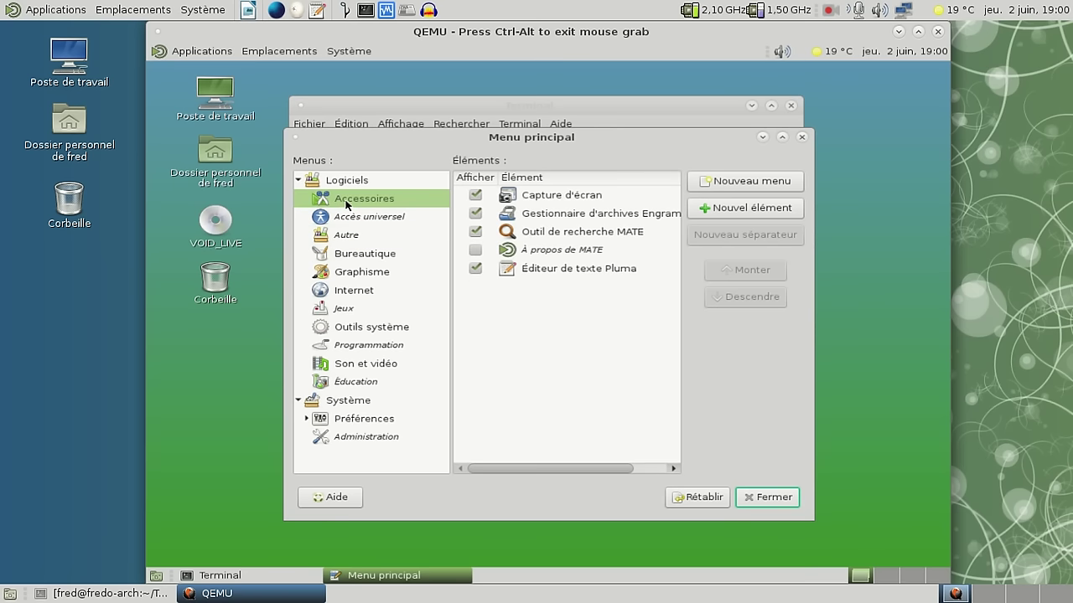
pyautogui.click(344, 254)
pyautogui.click(351, 277)
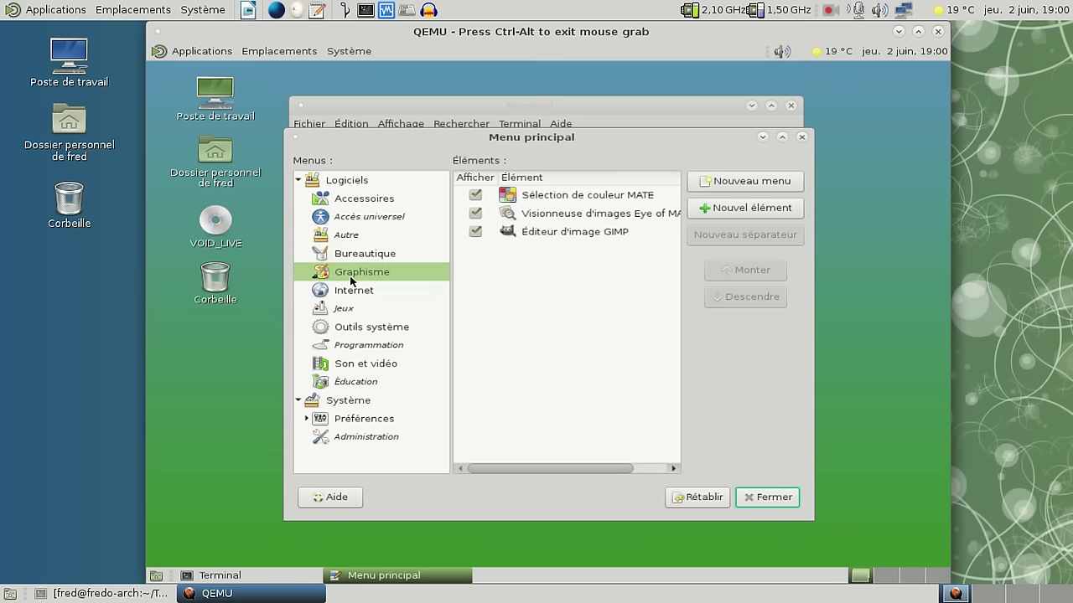
pyautogui.click(351, 287)
pyautogui.click(346, 310)
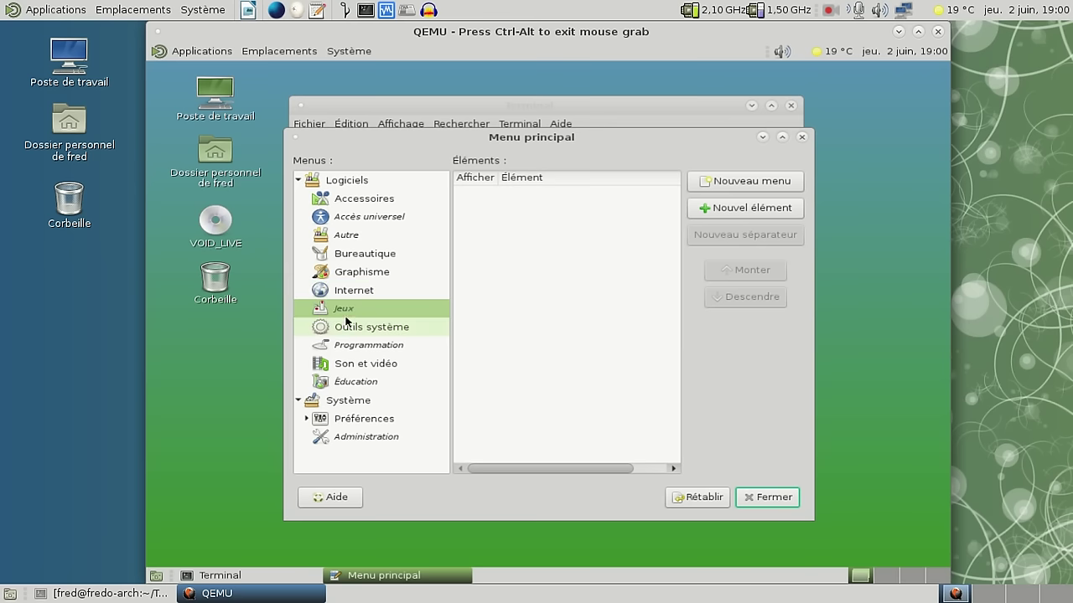
pyautogui.click(348, 327)
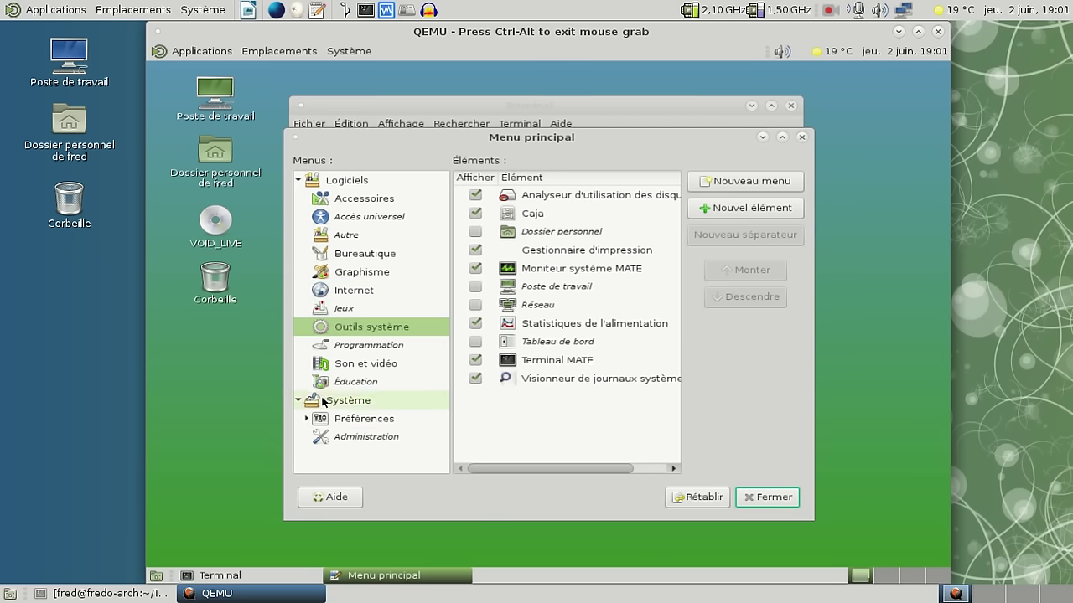
# - Examine the entries of the Préférences and Administration groups under Système and close the menu editor
pyautogui.click(306, 418)
pyautogui.click(374, 437)
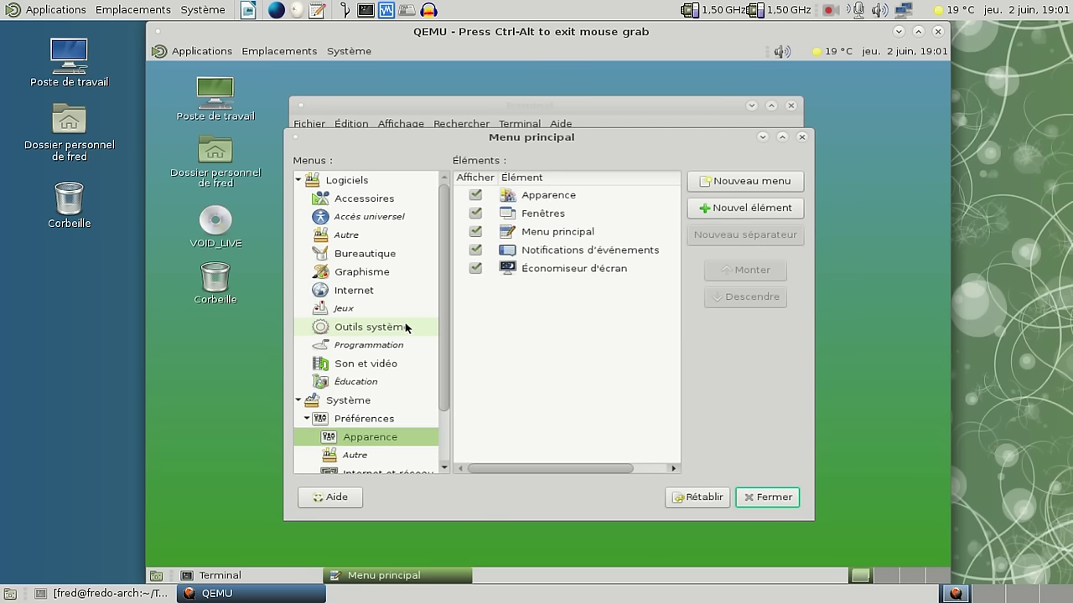
pyautogui.scroll(-2, 407, 328)
pyautogui.click(377, 429)
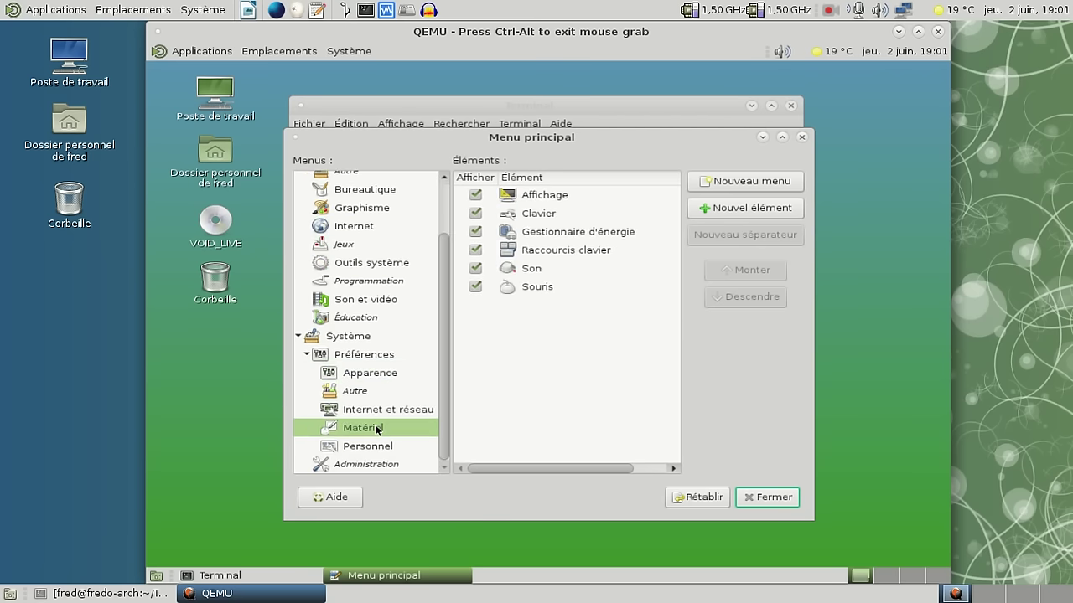
pyautogui.click(376, 446)
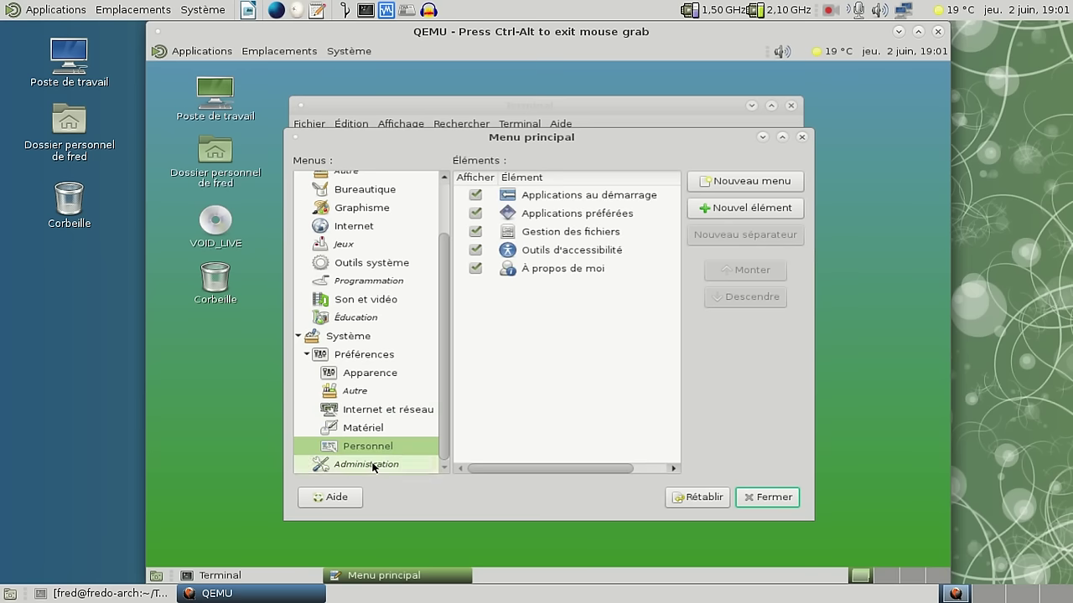
pyautogui.click(366, 465)
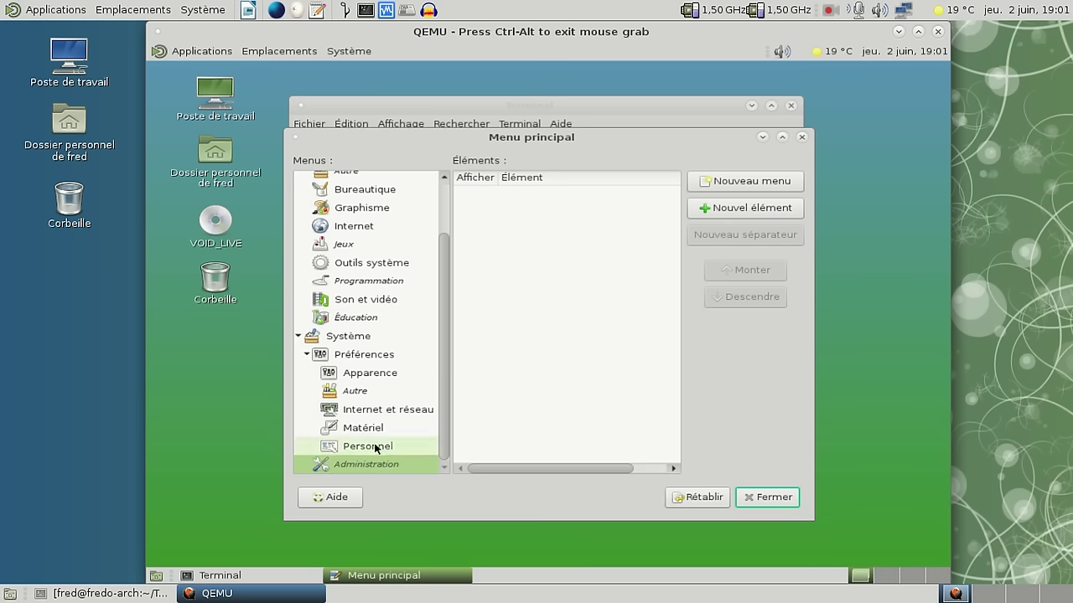
pyautogui.click(370, 410)
pyautogui.click(358, 391)
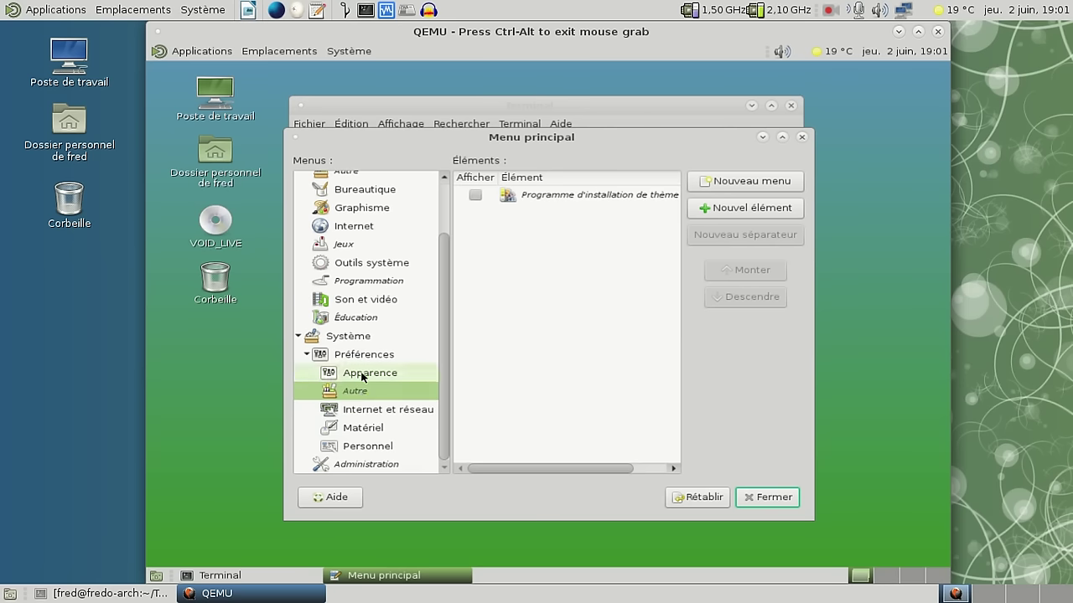
pyautogui.click(363, 377)
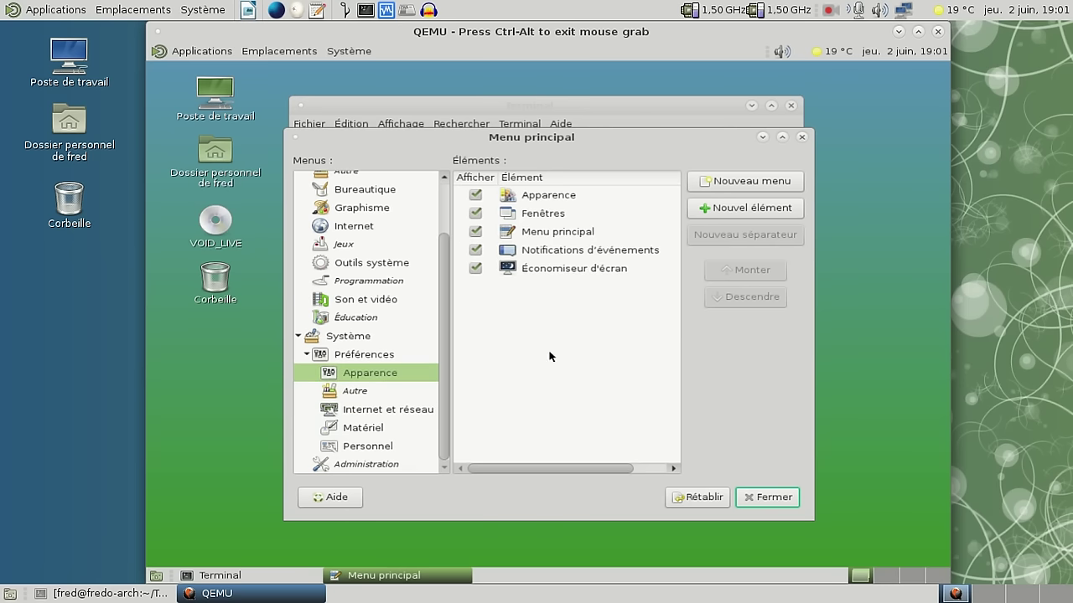
pyautogui.click(755, 499)
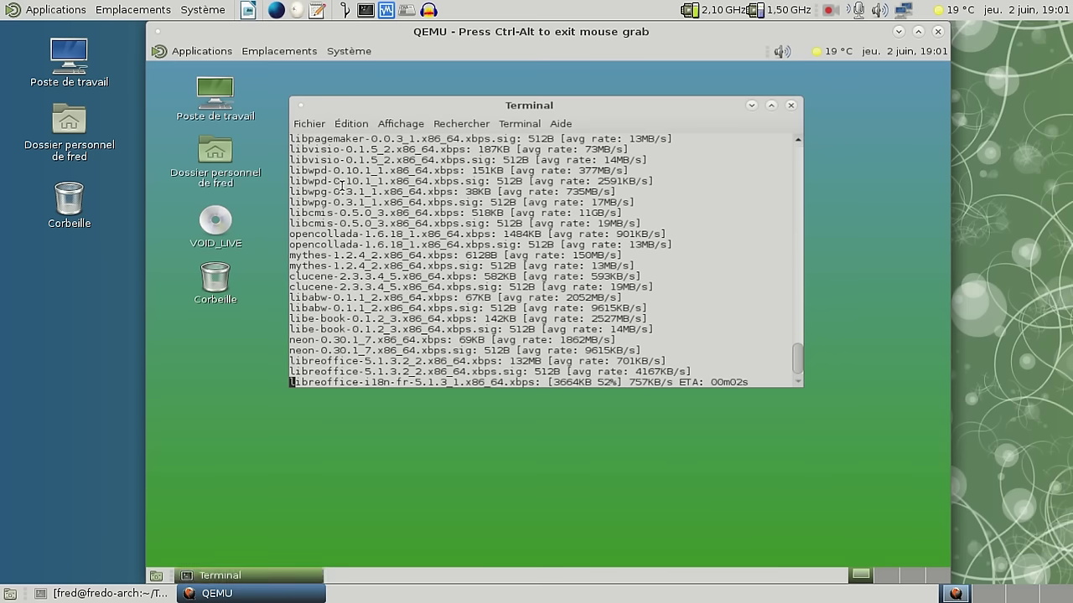
pyautogui.click(192, 52)
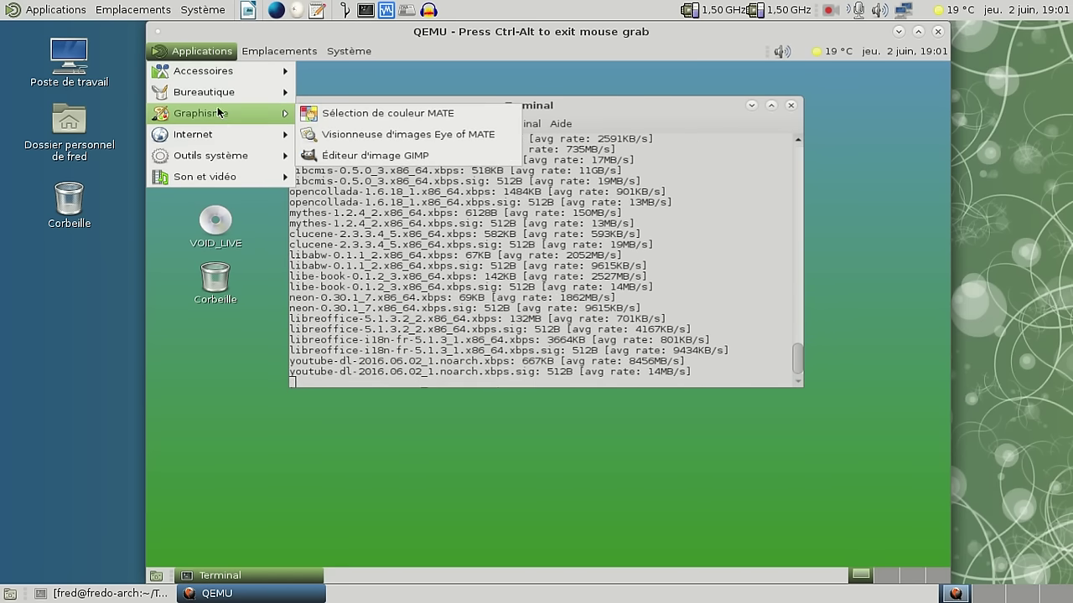
pyautogui.moveTo(215, 94)
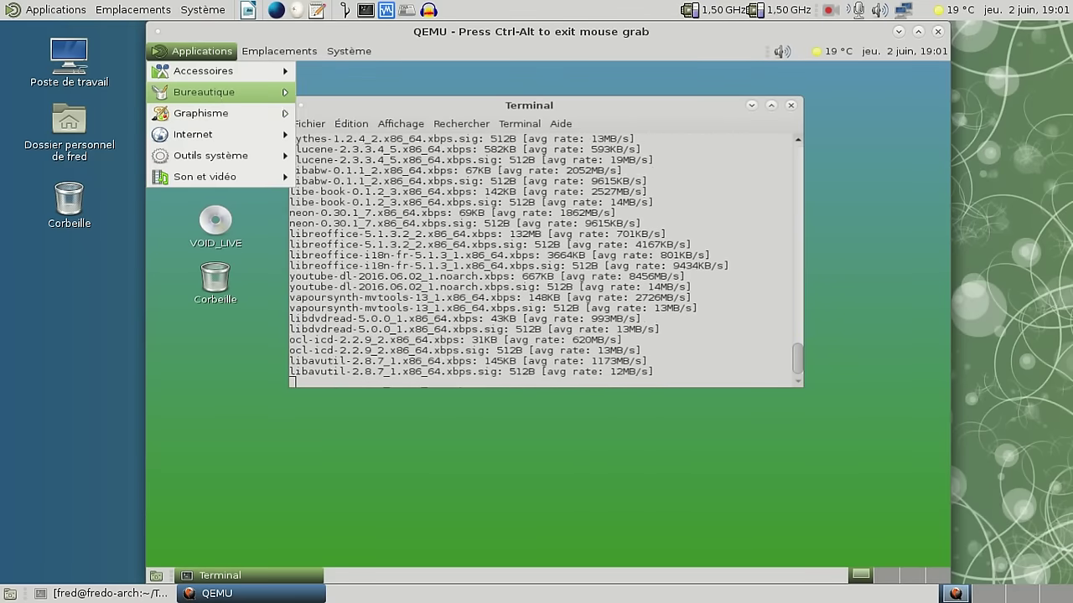
pyautogui.click(534, 218)
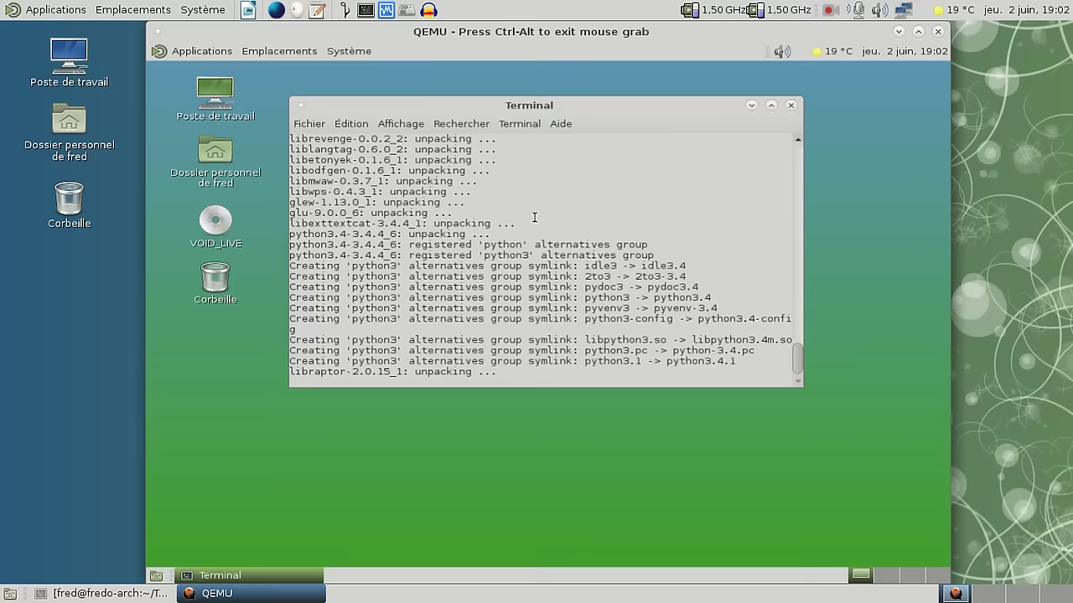
# - Start Firefox in the virtual machine and load the voidlinux.eu website
pyautogui.click(190, 53)
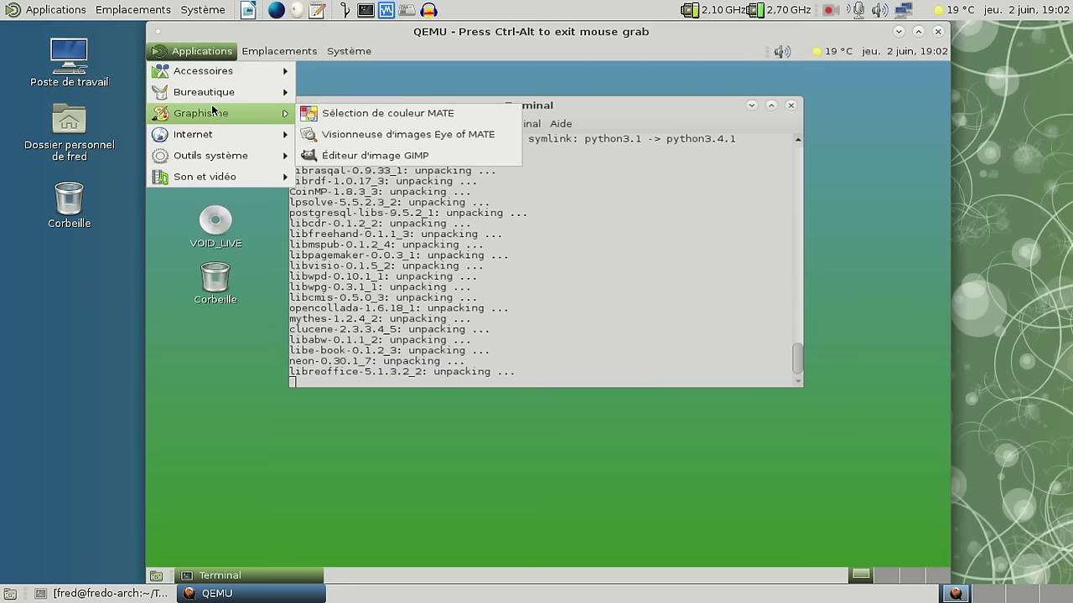
pyautogui.moveTo(214, 134)
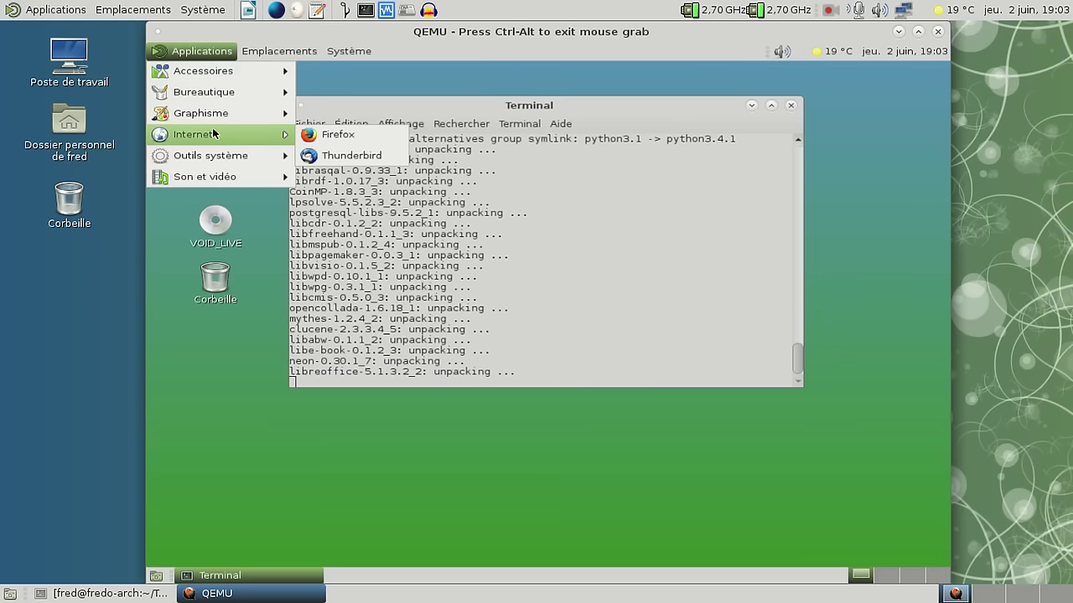
pyautogui.click(303, 134)
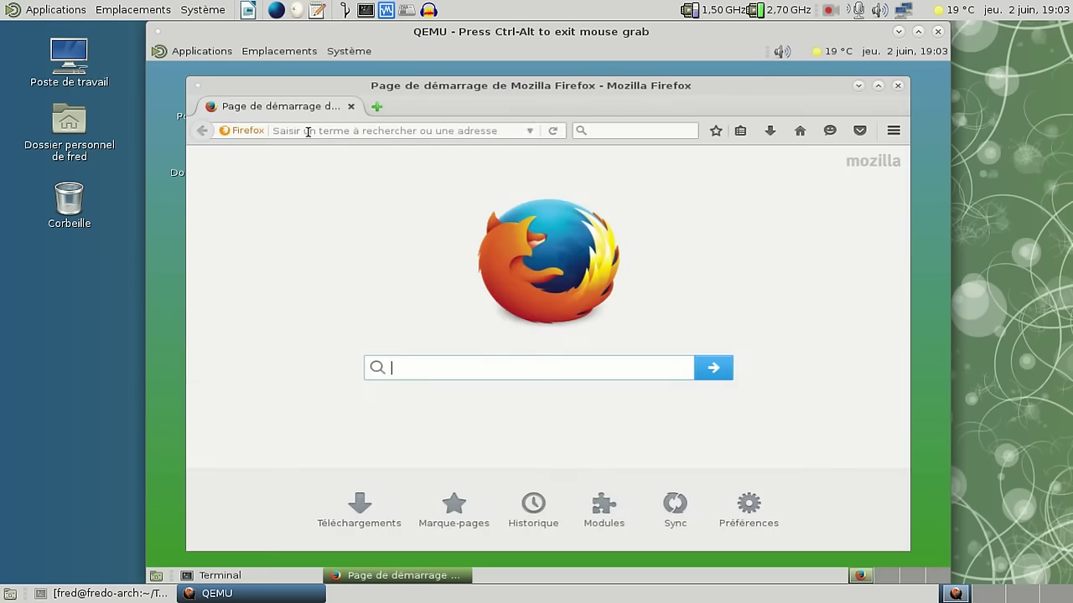
pyautogui.click(308, 132)
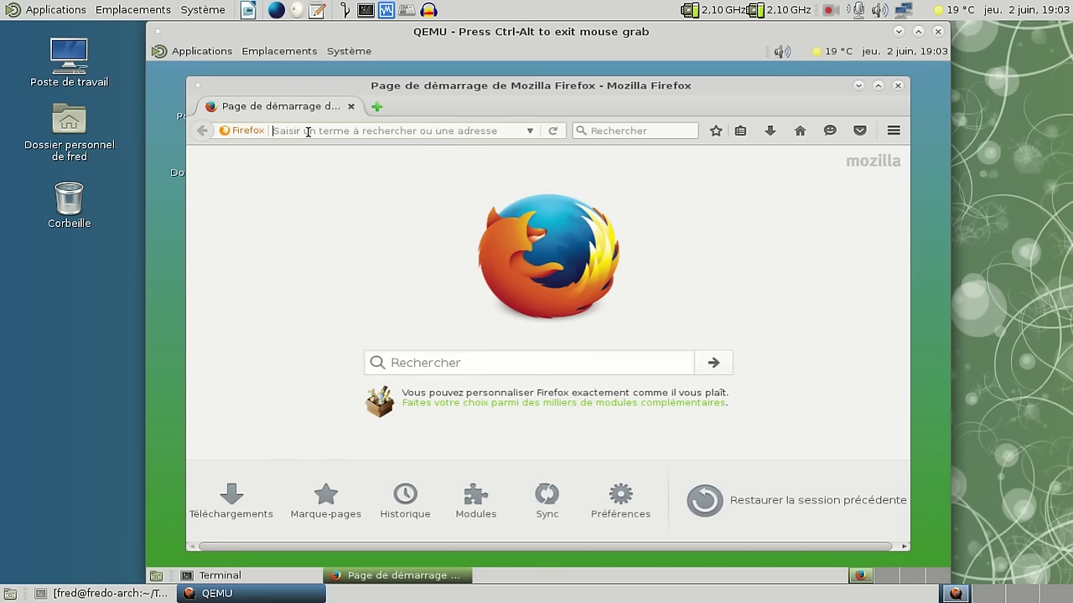
pyautogui.write('voidlinux.eu')
pyautogui.press('Return')
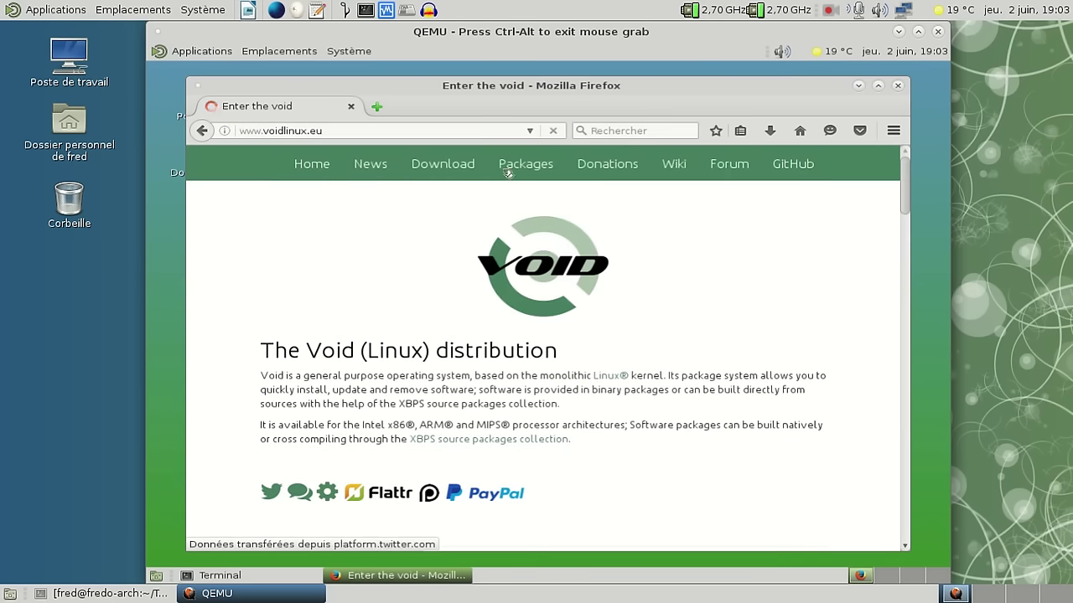
# - Go to the Void Linux Wiki and open its XBPS article to view the table of contents
pyautogui.click(668, 168)
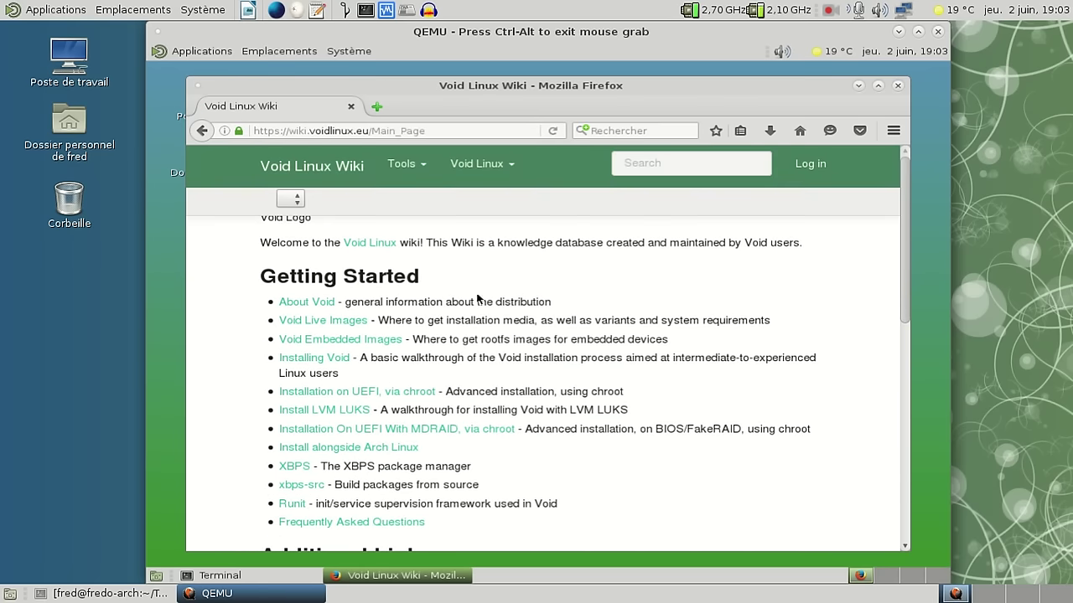
pyautogui.scroll(-3, 403, 359)
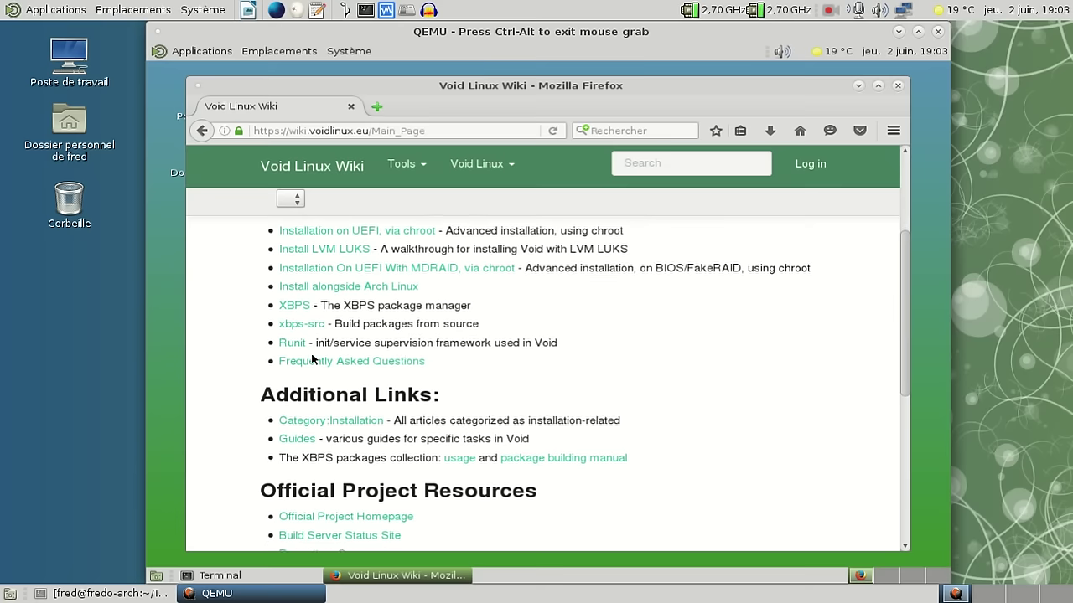
pyautogui.click(307, 306)
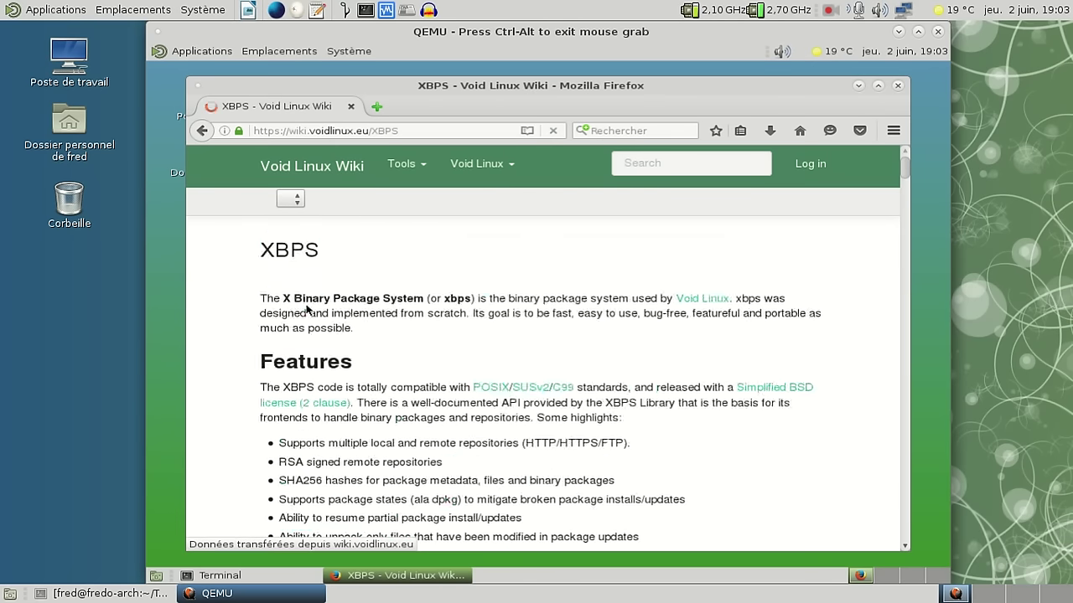
pyautogui.scroll(-5, 307, 309)
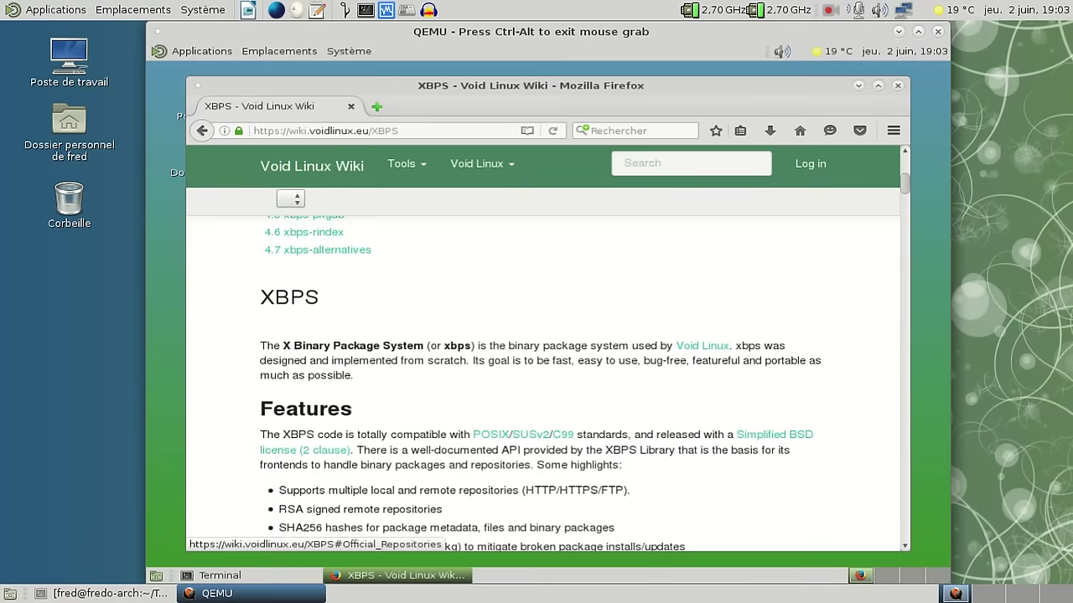
pyautogui.scroll(3, 362, 300)
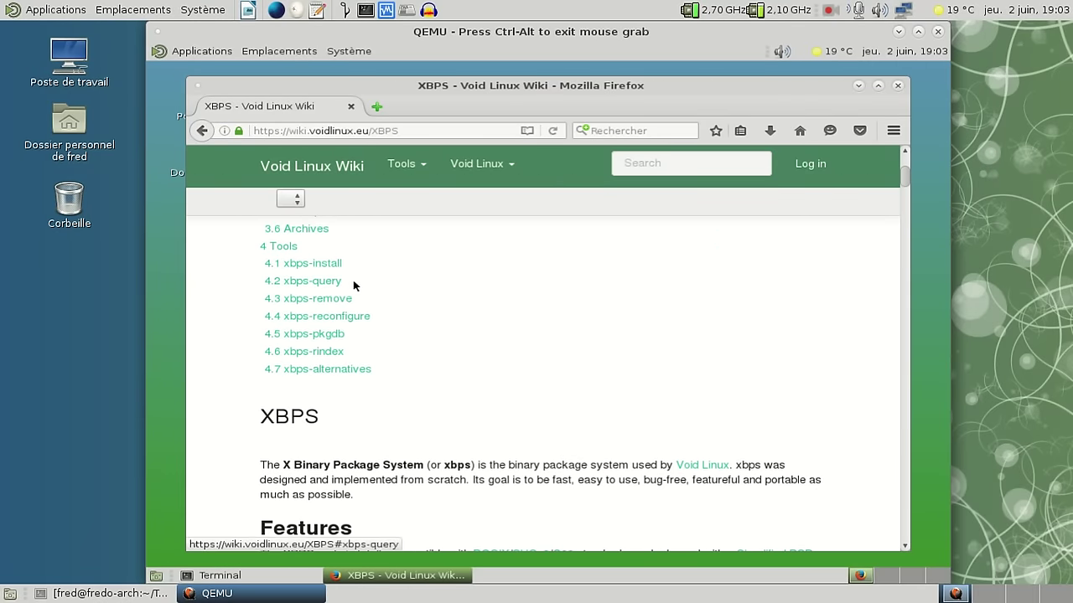
# - Search the XBPS article for "non" and read the Subrepositories section through to the repository archives
pyautogui.hotkey('ctrl', 'f')
pyautogui.write('n')
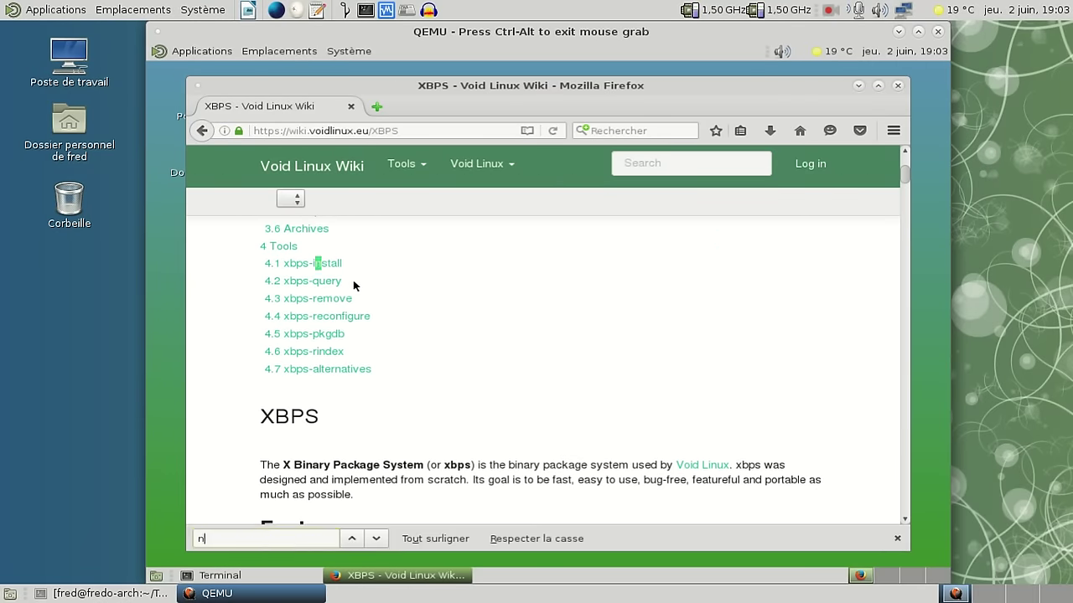
pyautogui.write('on')
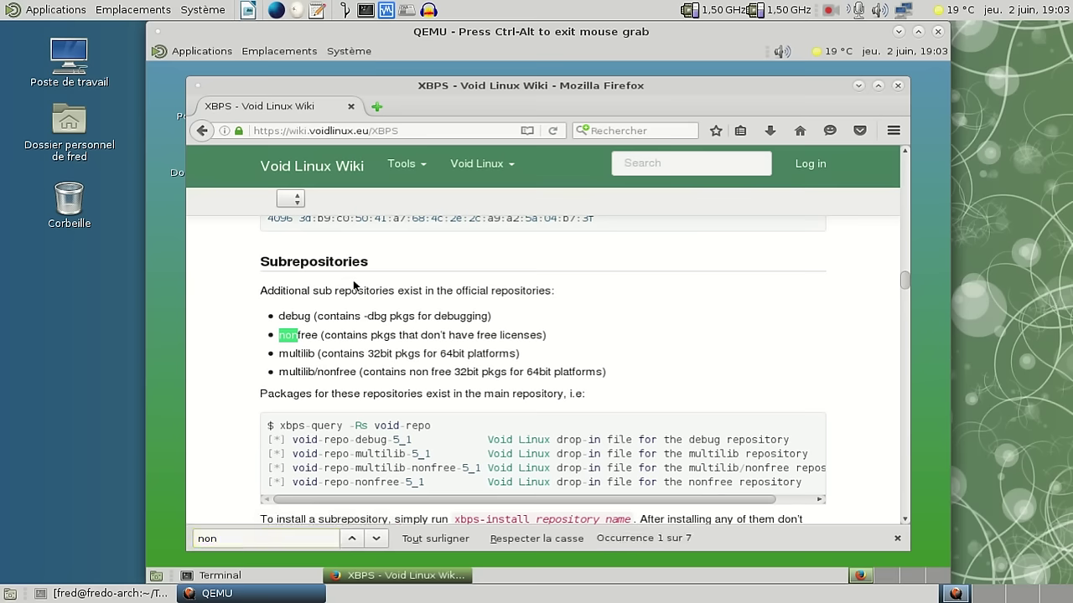
pyautogui.press('Escape')
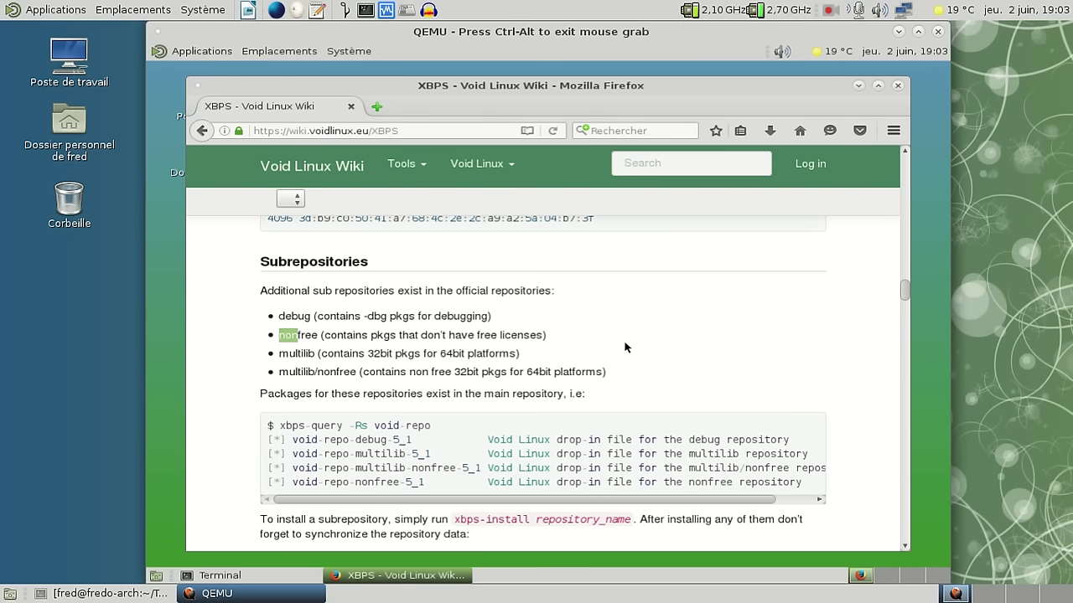
pyautogui.scroll(-5, 624, 347)
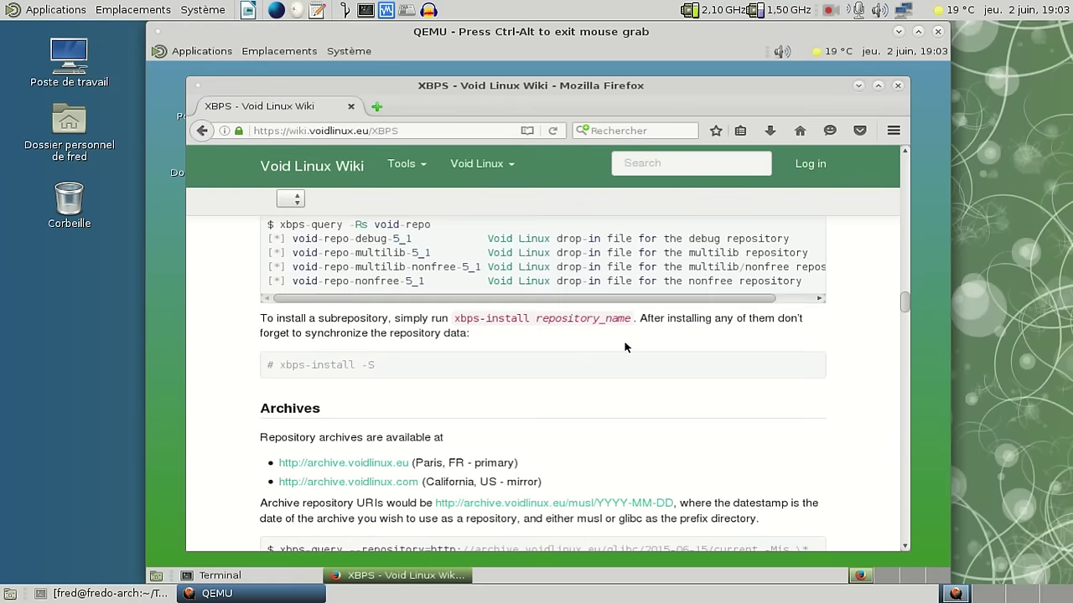
# - Open archive.voidlinux.eu in a new tab and browse to the glibc/2016-05-14/current/nonfree folder
pyautogui.middleClick(387, 423)
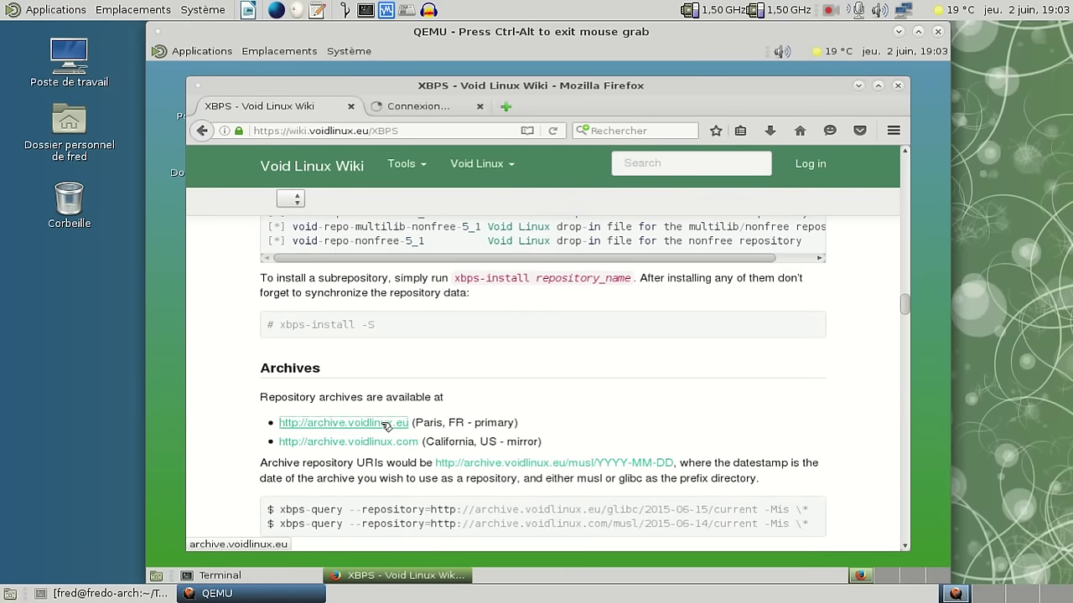
pyautogui.click(394, 106)
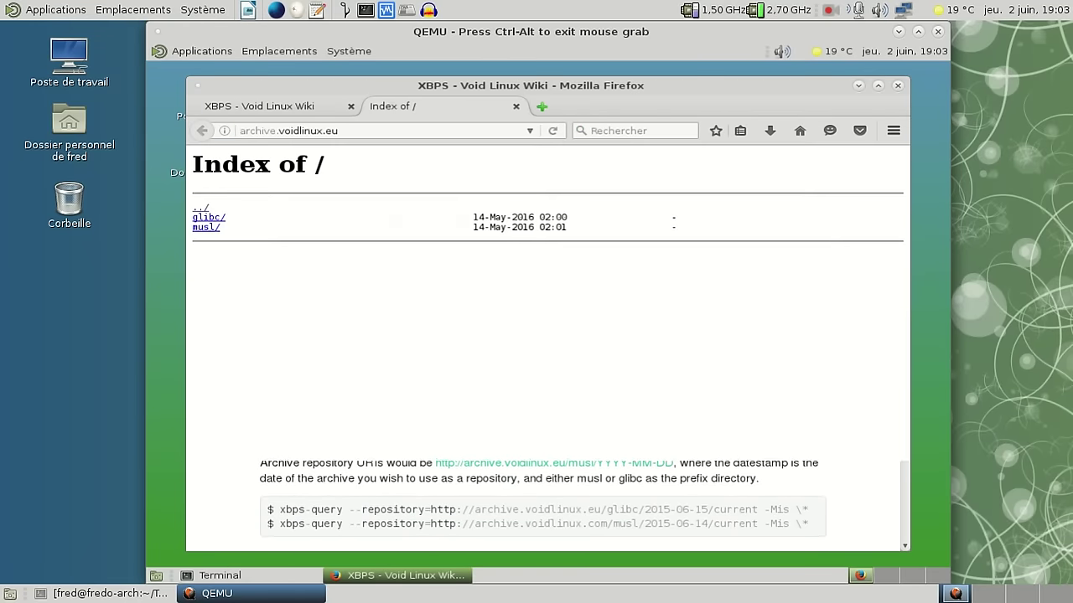
pyautogui.click(212, 220)
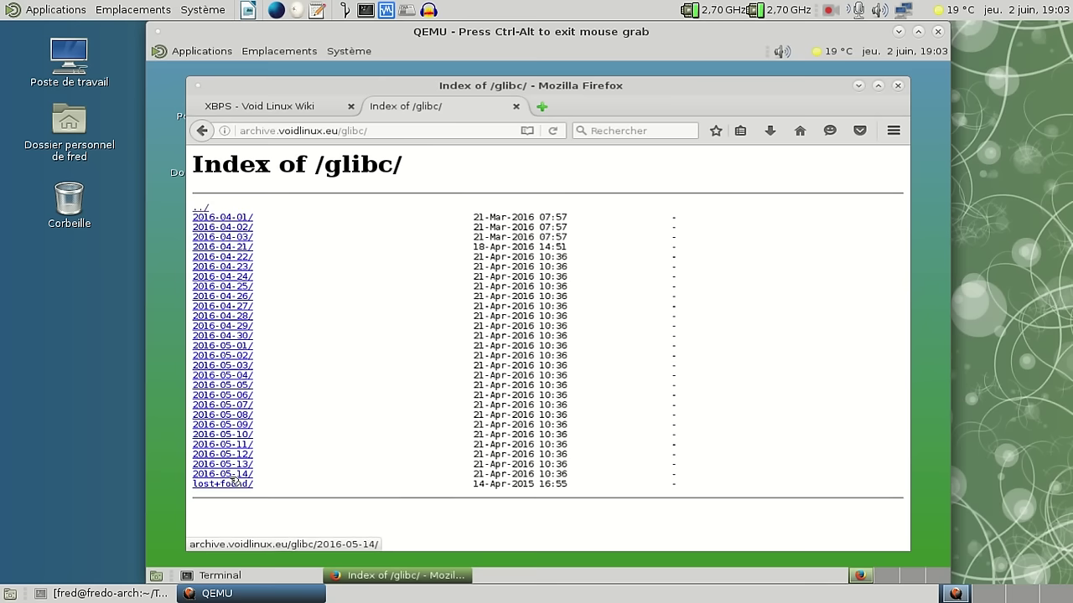
pyautogui.click(235, 475)
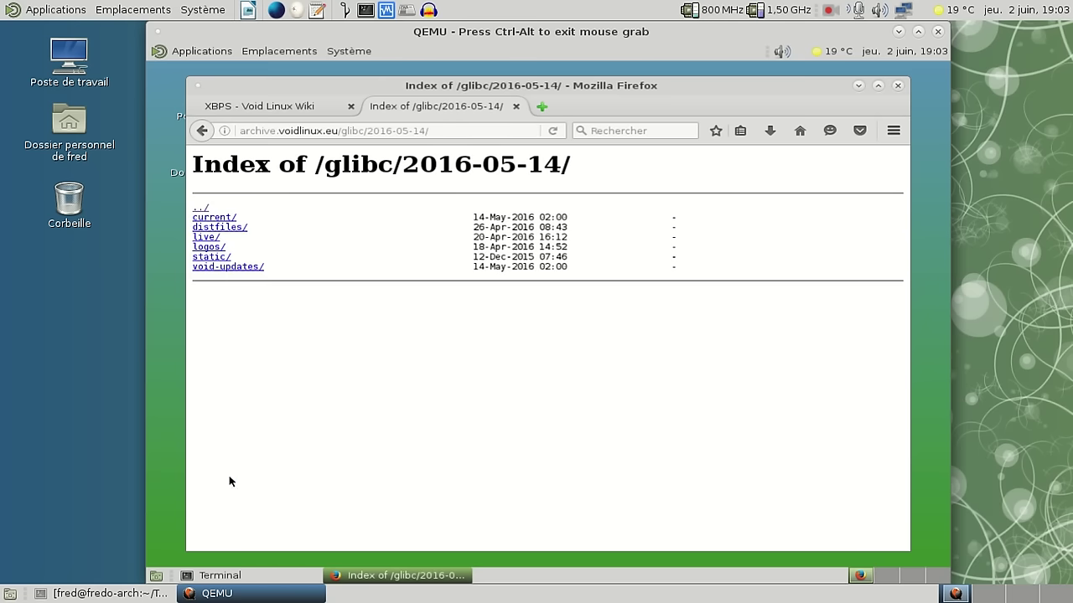
pyautogui.click(215, 219)
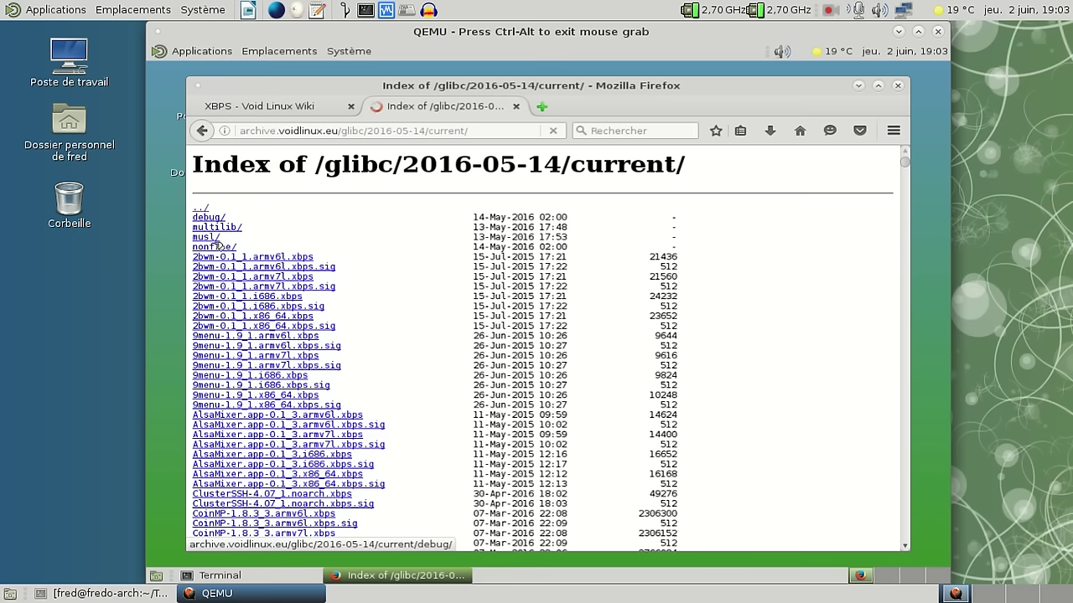
pyautogui.click(217, 248)
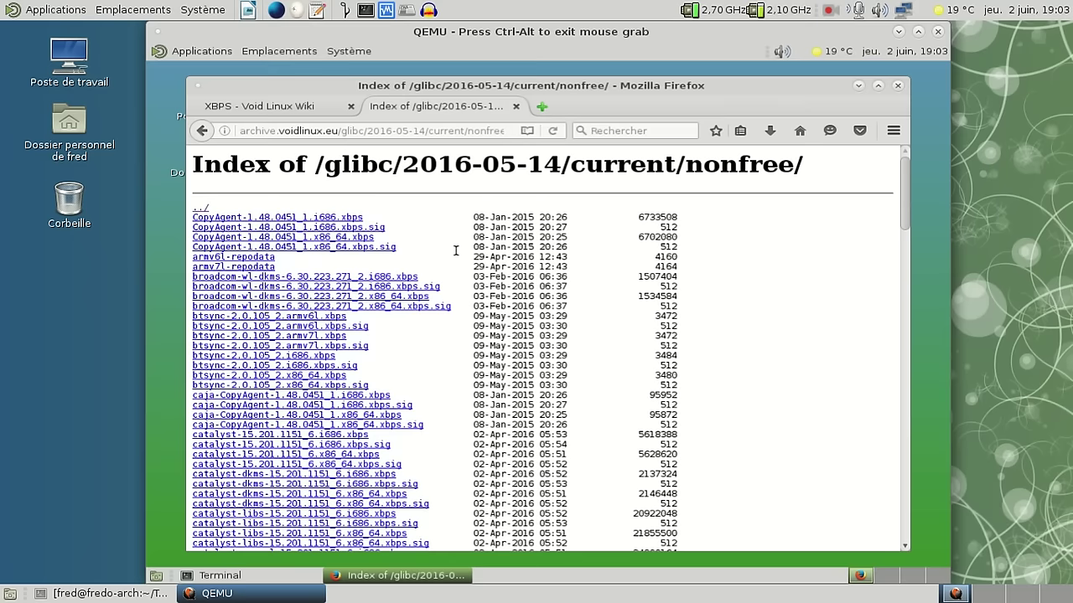
# - Examine the package list of the nonfree repository to its end and close the archive tab
pyautogui.scroll(-1, 456, 250)
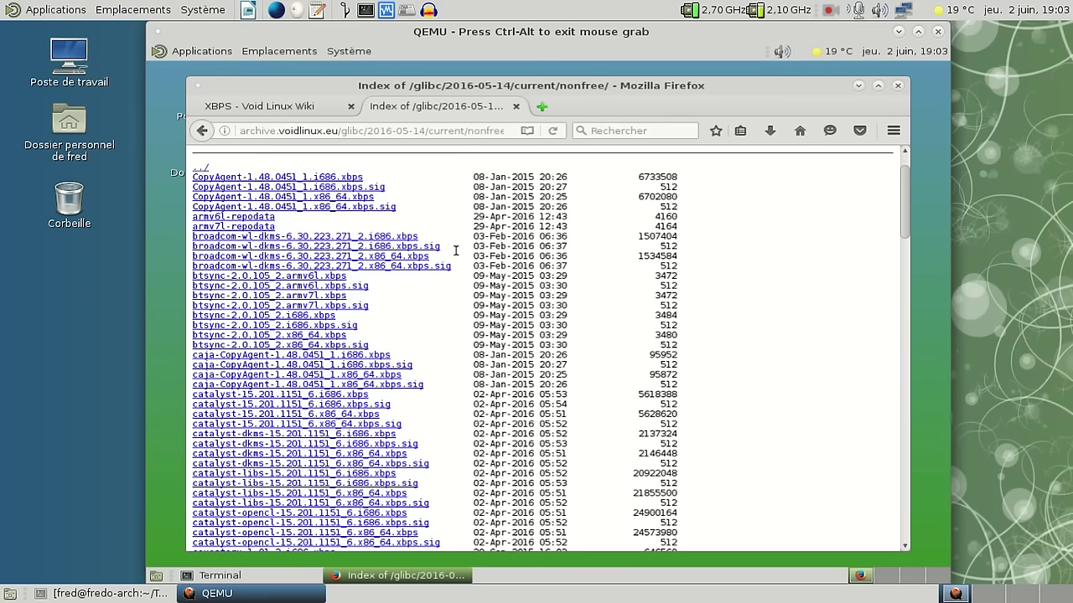
pyautogui.scroll(-3, 456, 251)
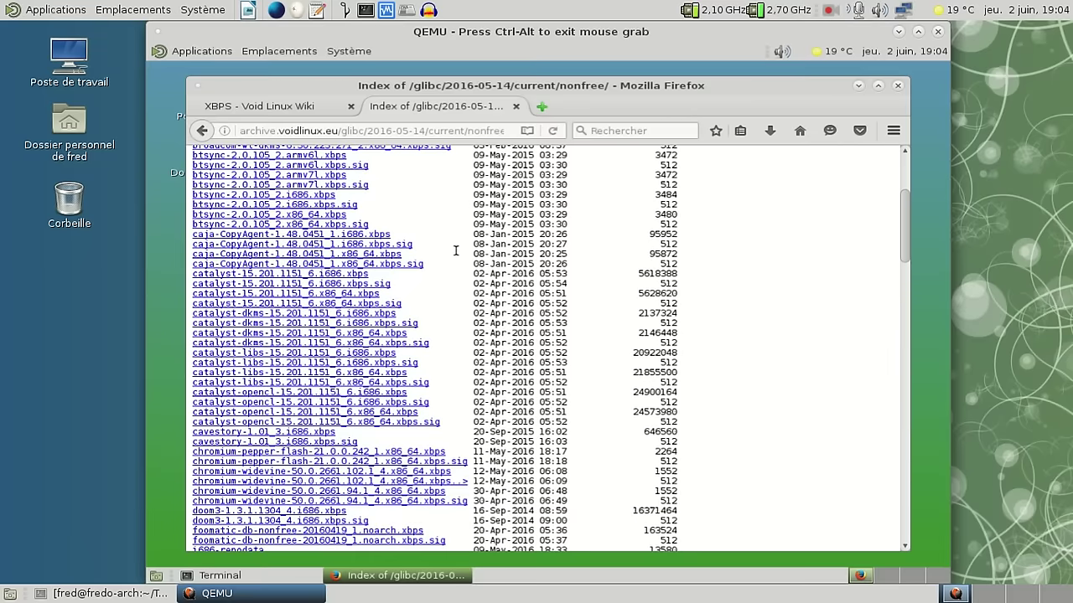
pyautogui.scroll(-1, 456, 251)
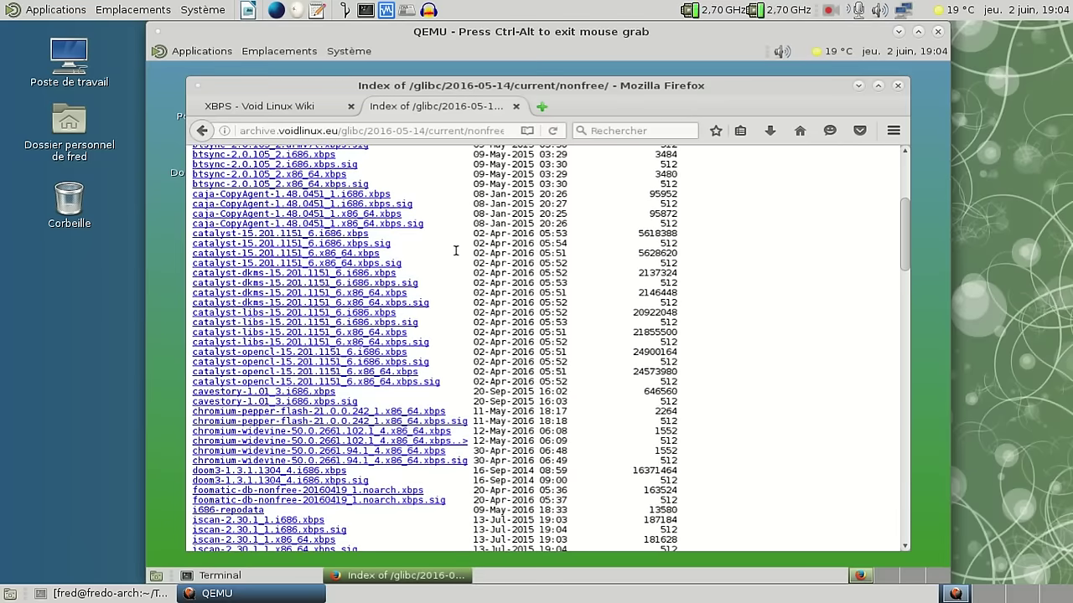
pyautogui.scroll(-2, 456, 250)
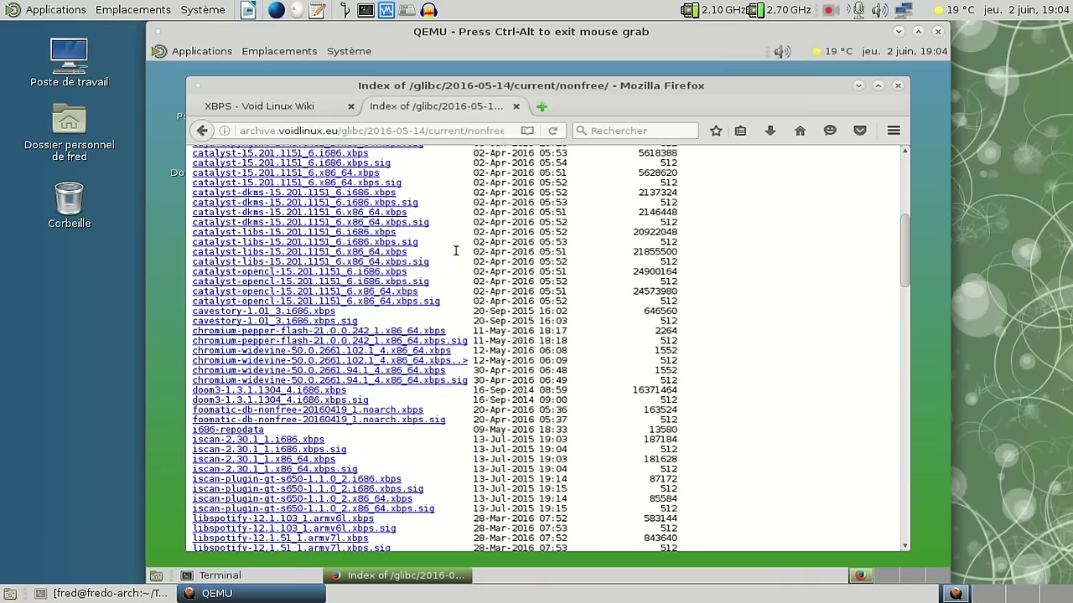
pyautogui.scroll(-2, 405, 422)
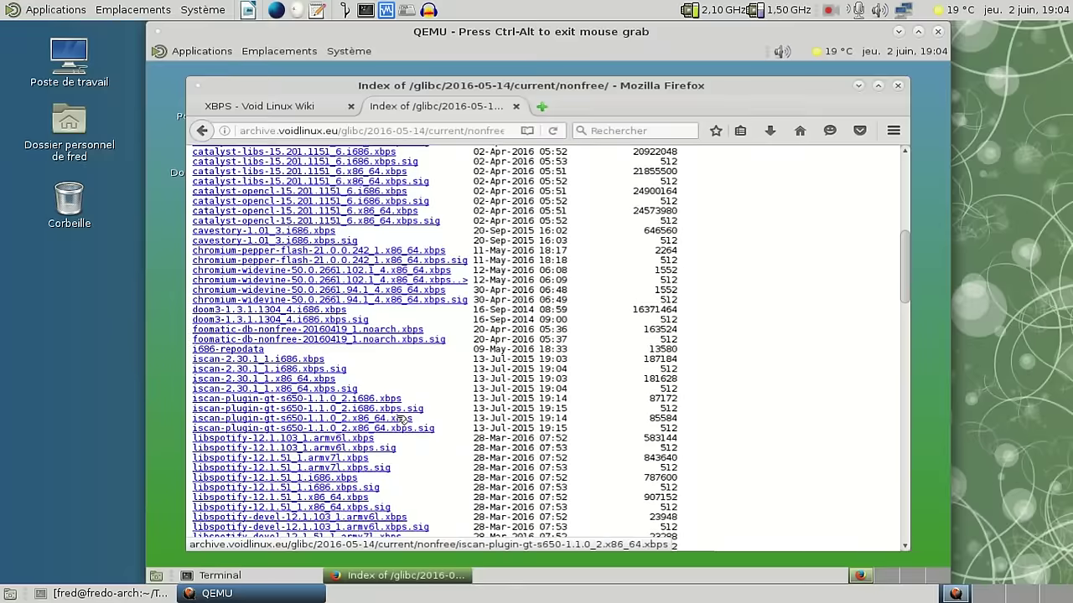
pyautogui.scroll(-3, 403, 419)
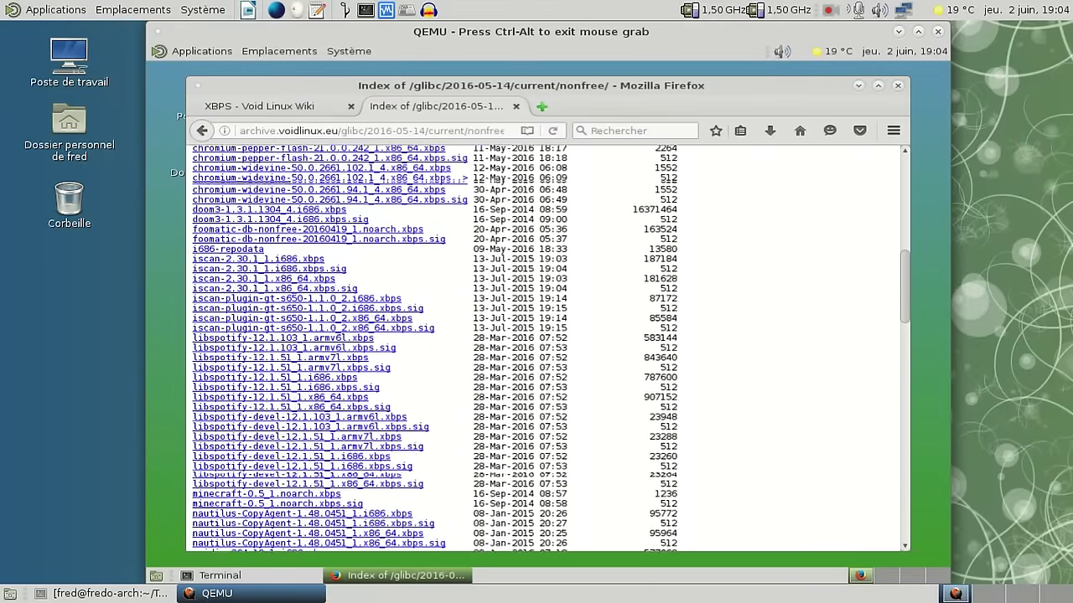
pyautogui.scroll(-4, 402, 419)
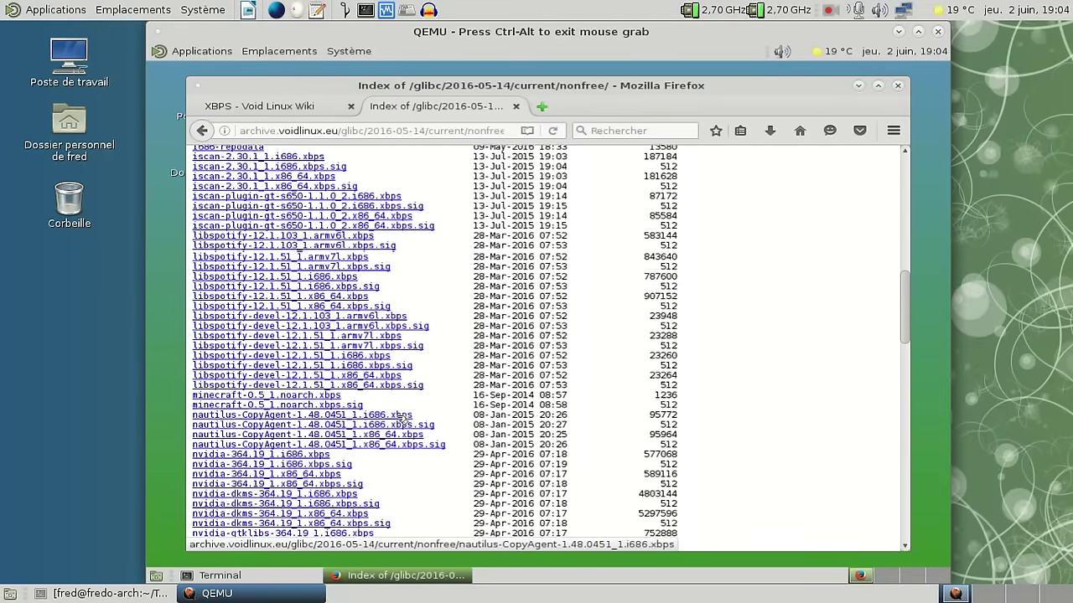
pyautogui.scroll(-8, 396, 416)
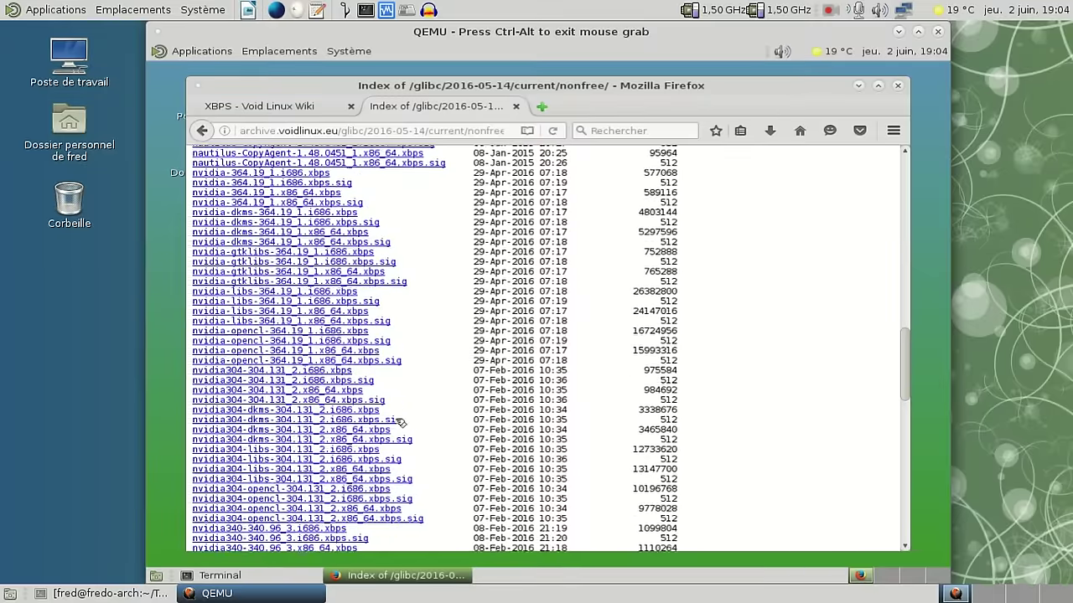
pyautogui.scroll(-7, 395, 417)
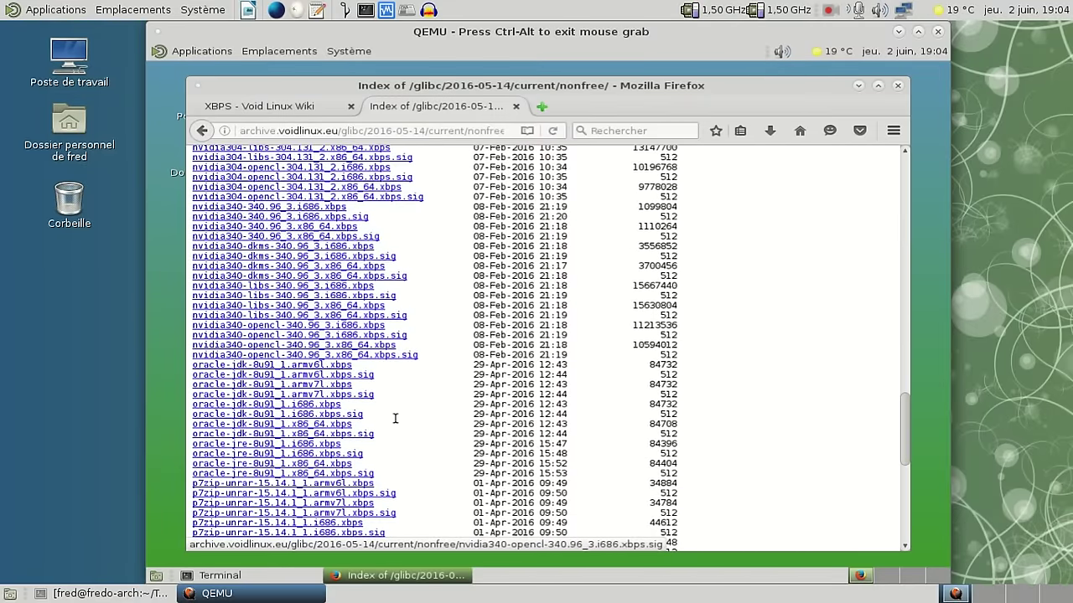
pyautogui.scroll(-2, 395, 417)
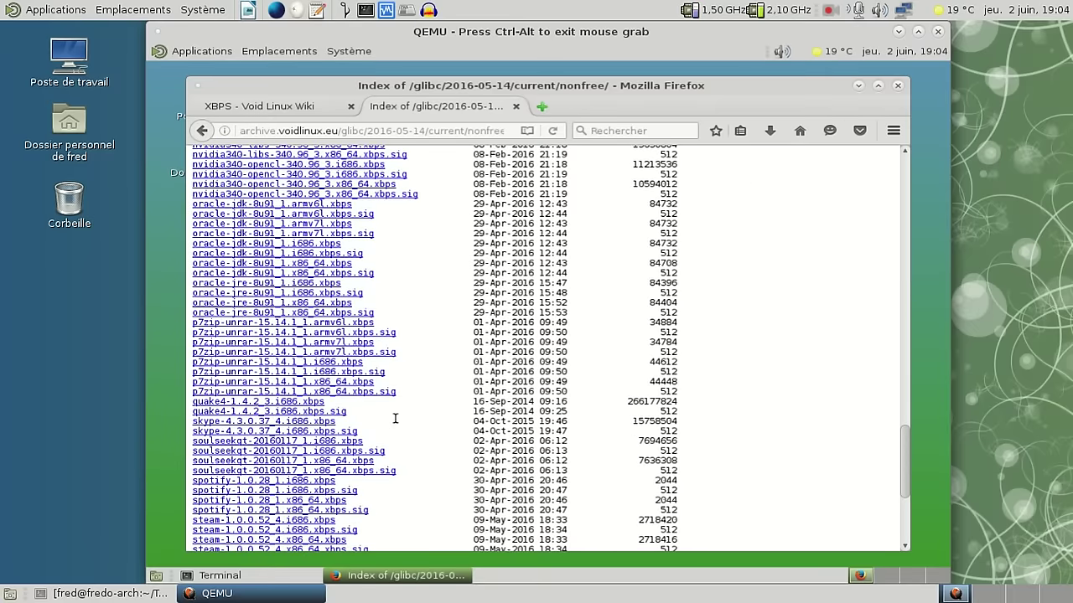
pyautogui.scroll(-1, 395, 418)
pyautogui.scroll(-3, 394, 417)
pyautogui.scroll(-1, 395, 417)
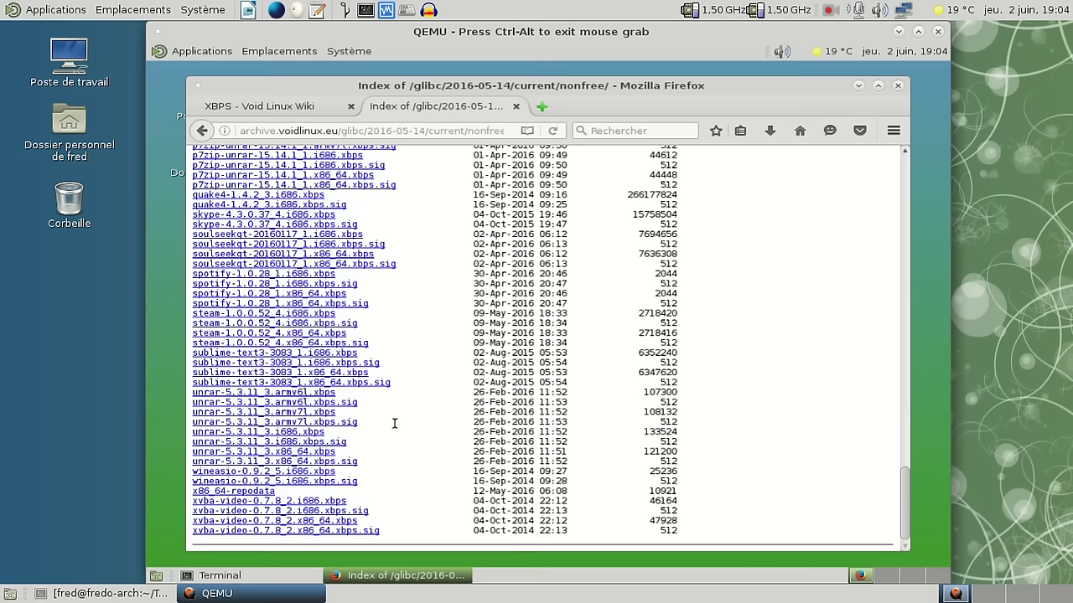
pyautogui.click(515, 106)
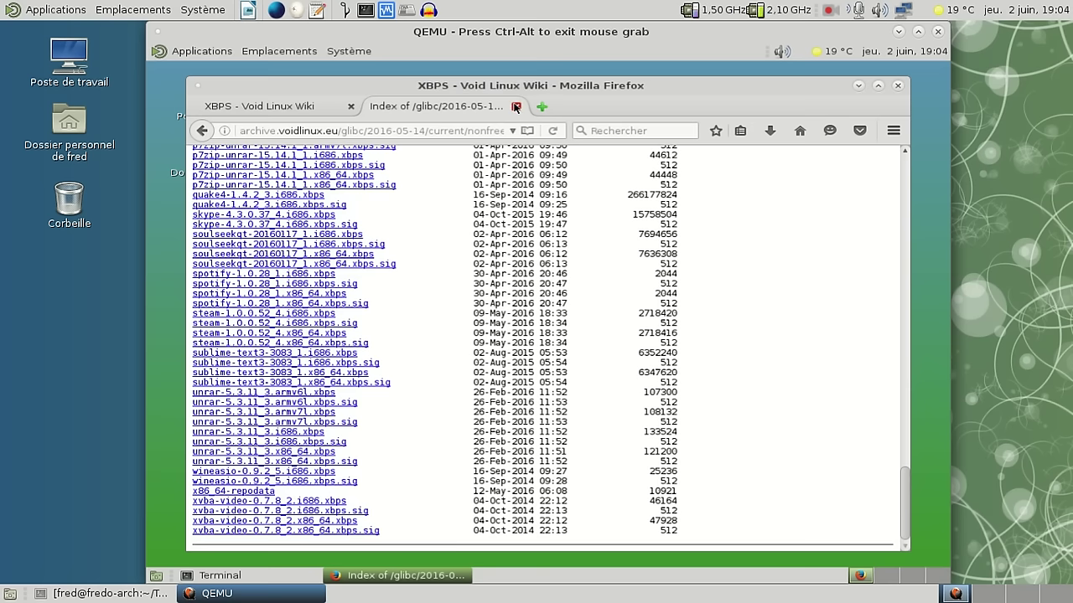
# - Close the Firefox and terminal windows and check which applications the Son et vidéo category offers
pyautogui.click(898, 87)
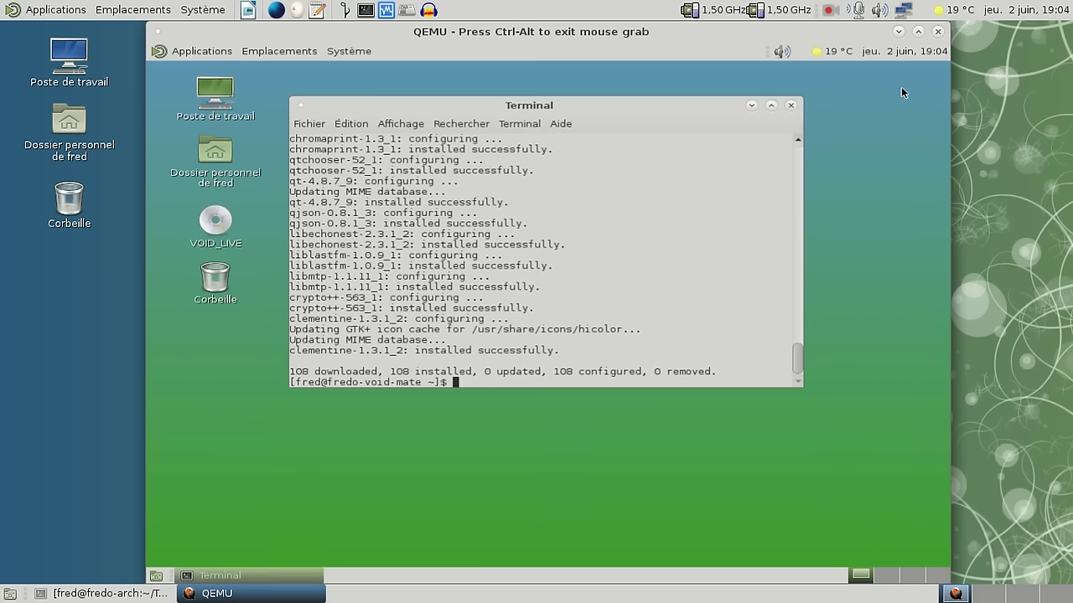
pyautogui.click(789, 105)
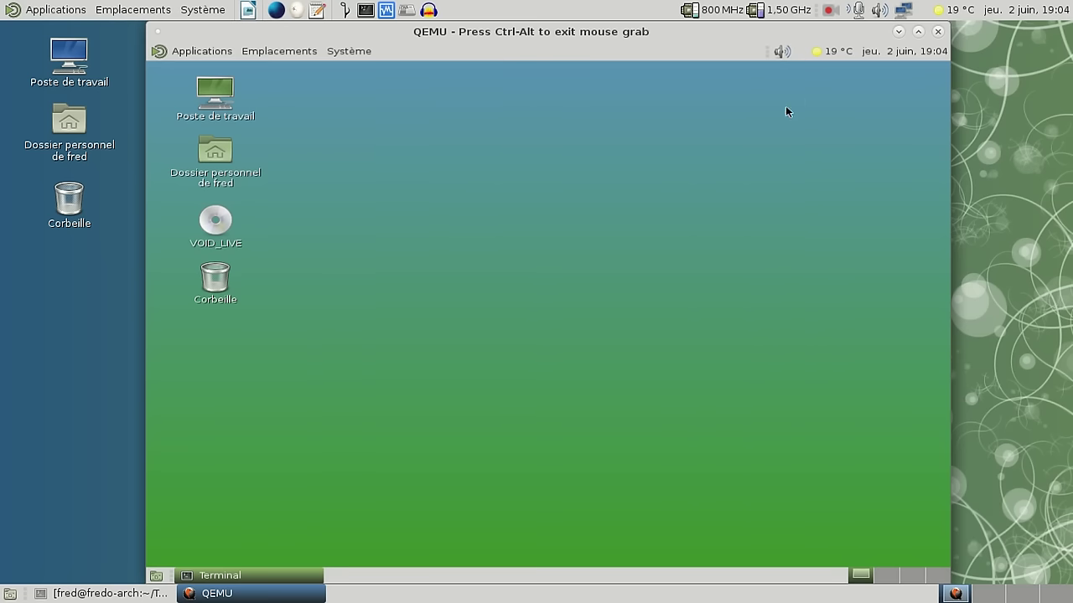
pyautogui.click(348, 52)
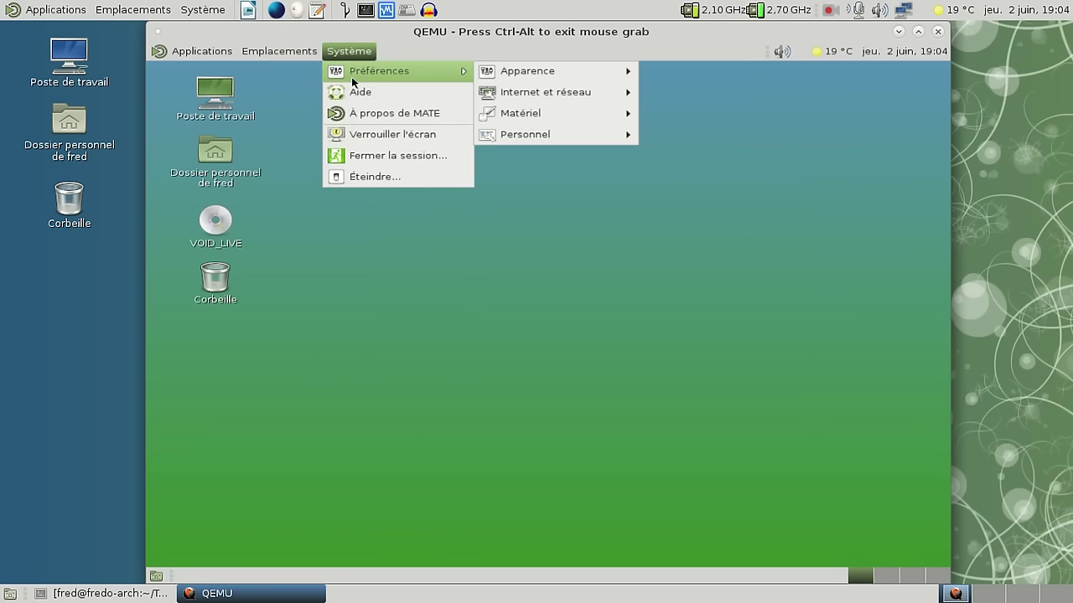
pyautogui.click(270, 62)
pyautogui.click(201, 51)
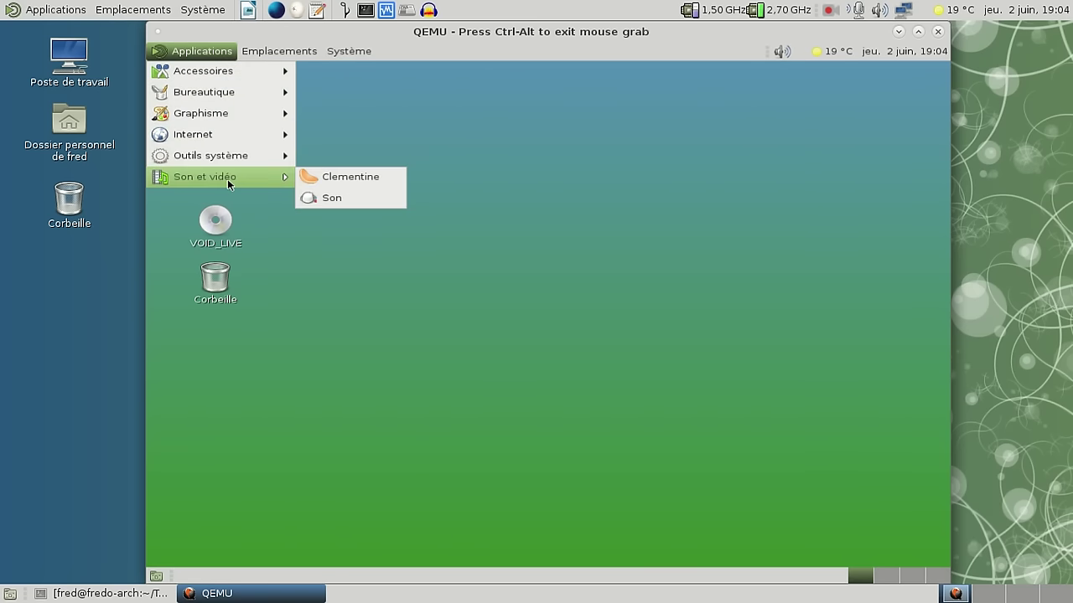
# - Open the Menu principal editor from the appearance preferences and enable the display of mpv Media Player in the Son et vidéo category
pyautogui.moveTo(349, 51)
pyautogui.moveTo(376, 72)
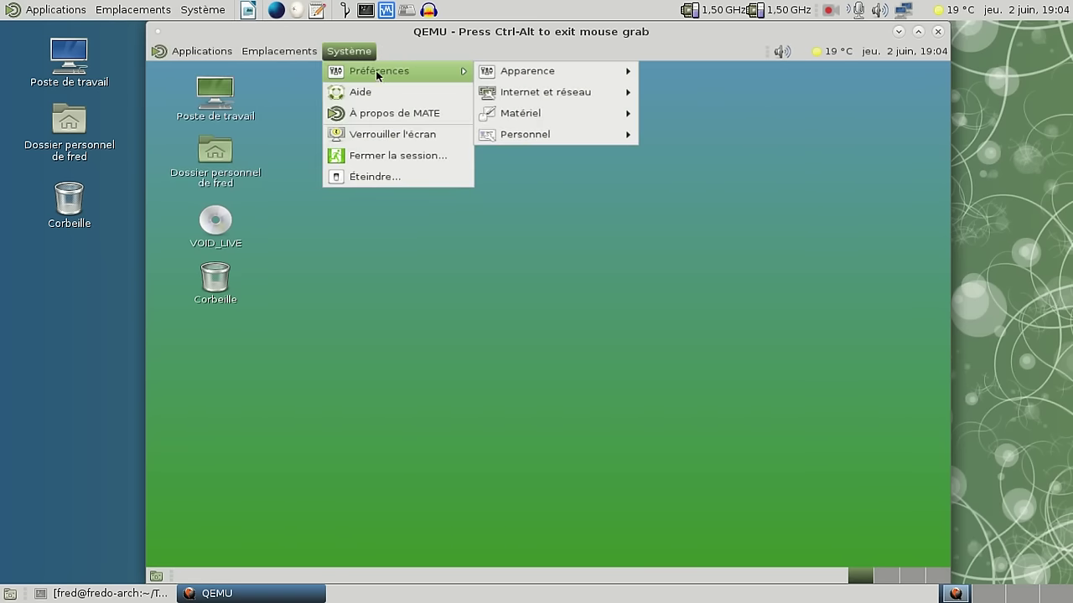
pyautogui.moveTo(534, 90)
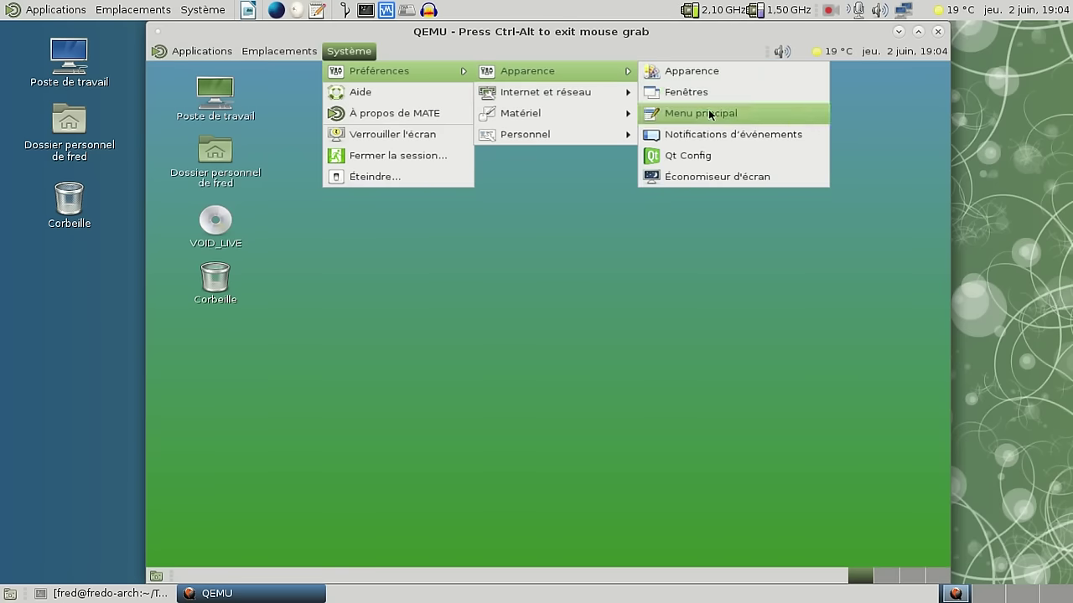
pyautogui.click(700, 110)
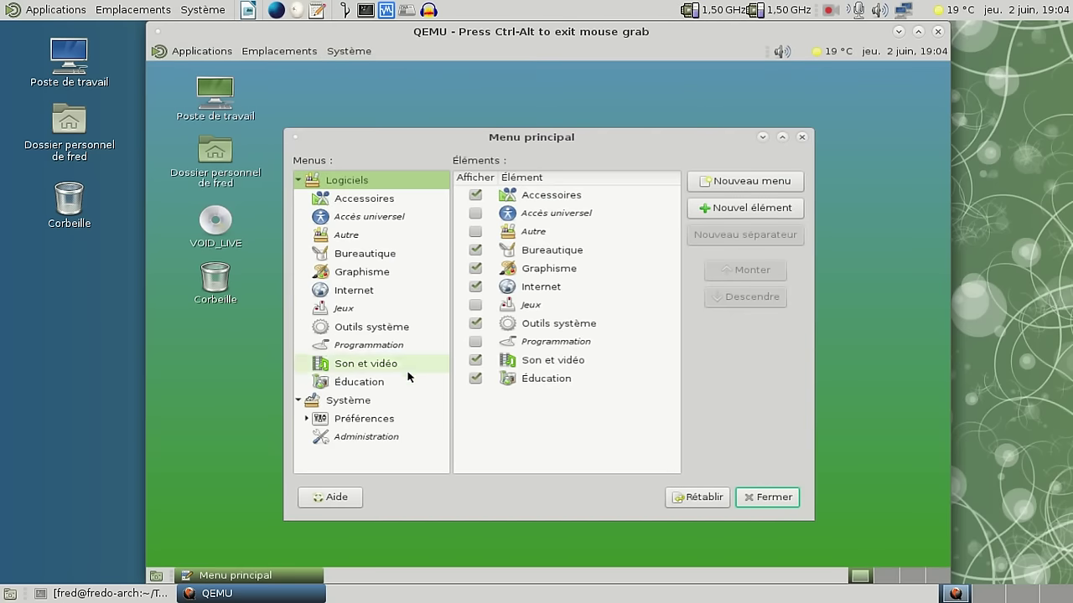
pyautogui.click(371, 367)
pyautogui.click(477, 231)
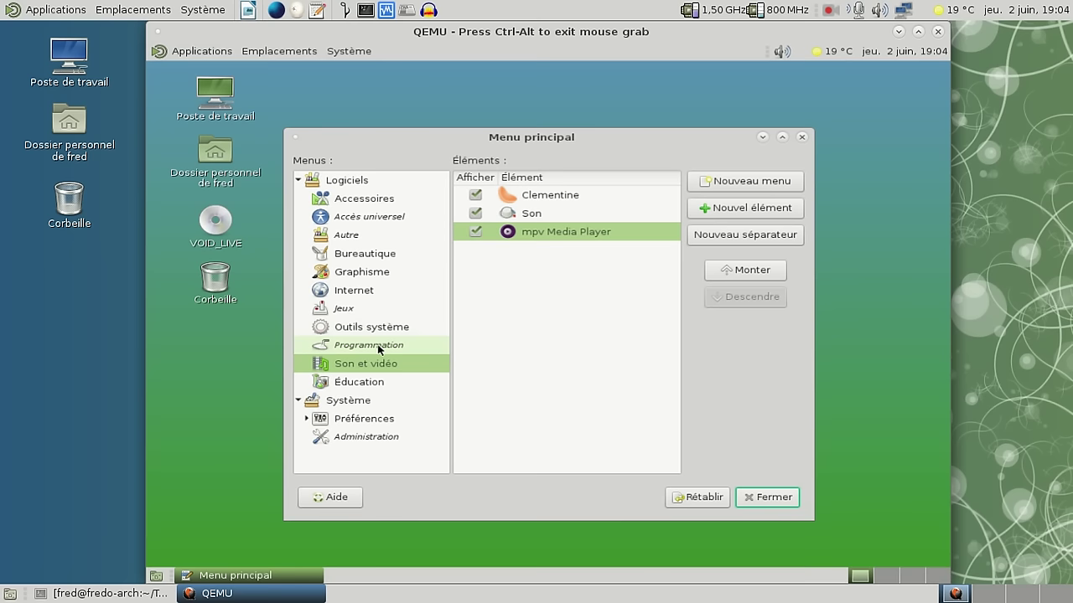
# - Hide and show again each LibreOffice entry from Base to Writer, plus LibreOffice itself, in the Bureautique category, and close the editor
pyautogui.click(426, 248)
pyautogui.click(475, 212)
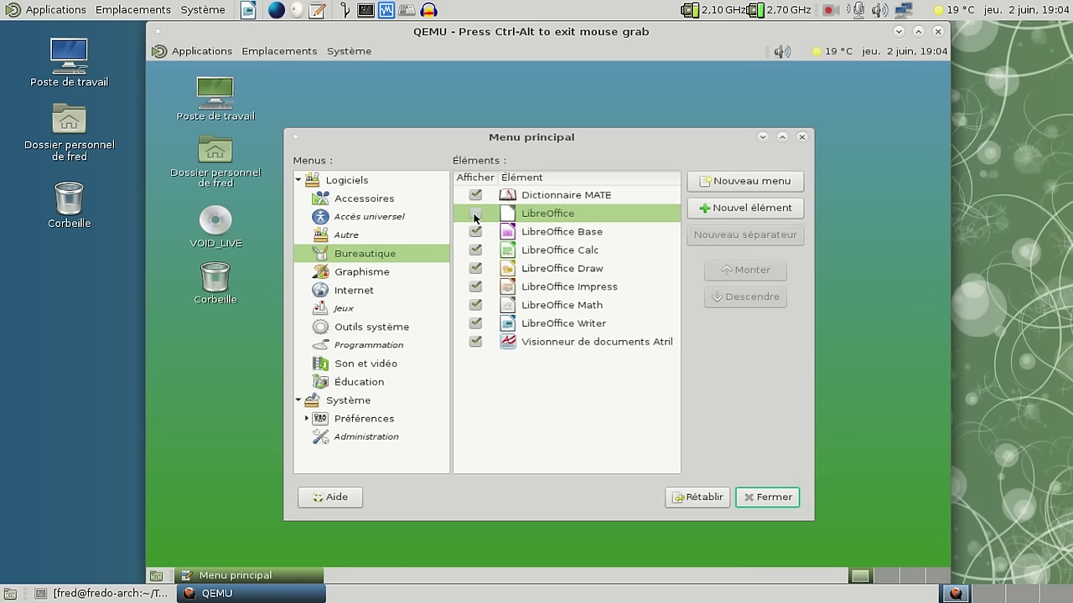
pyautogui.click(474, 214)
pyautogui.click(475, 232)
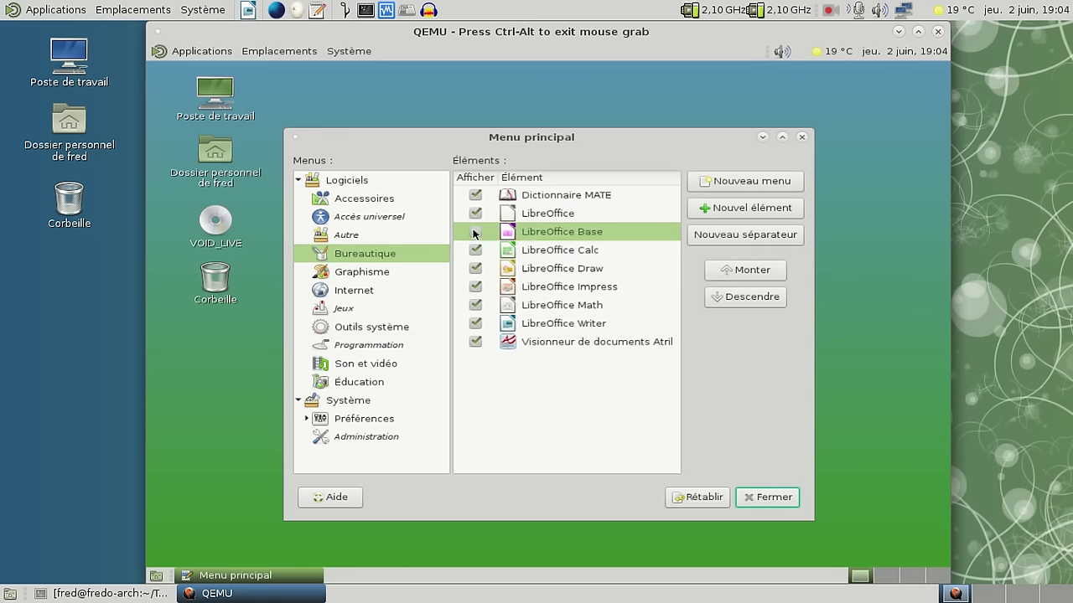
pyautogui.click(475, 232)
pyautogui.click(475, 324)
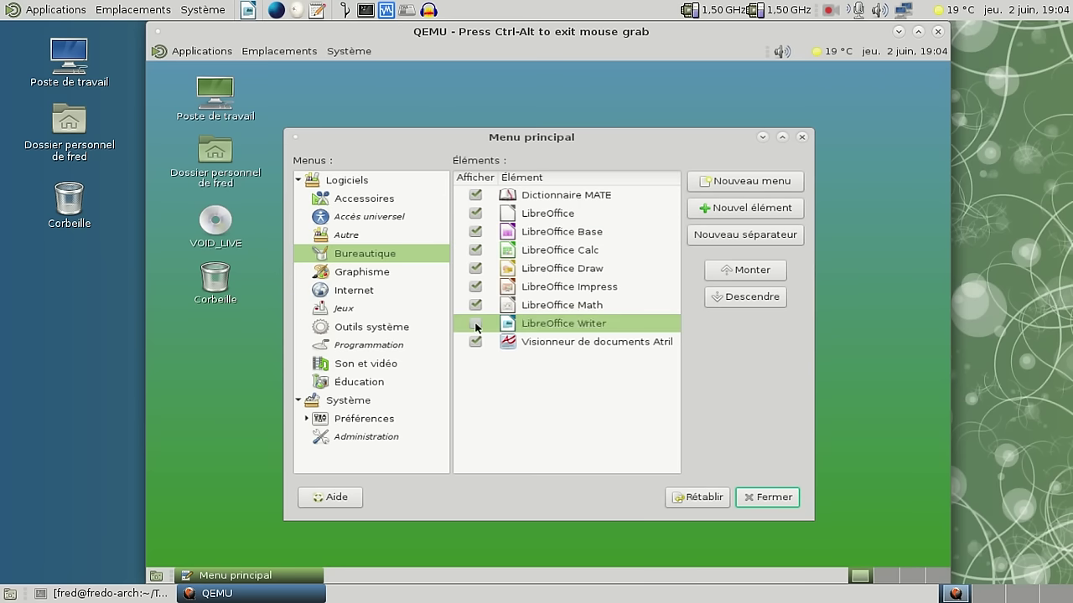
pyautogui.click(475, 324)
pyautogui.click(476, 305)
pyautogui.click(475, 305)
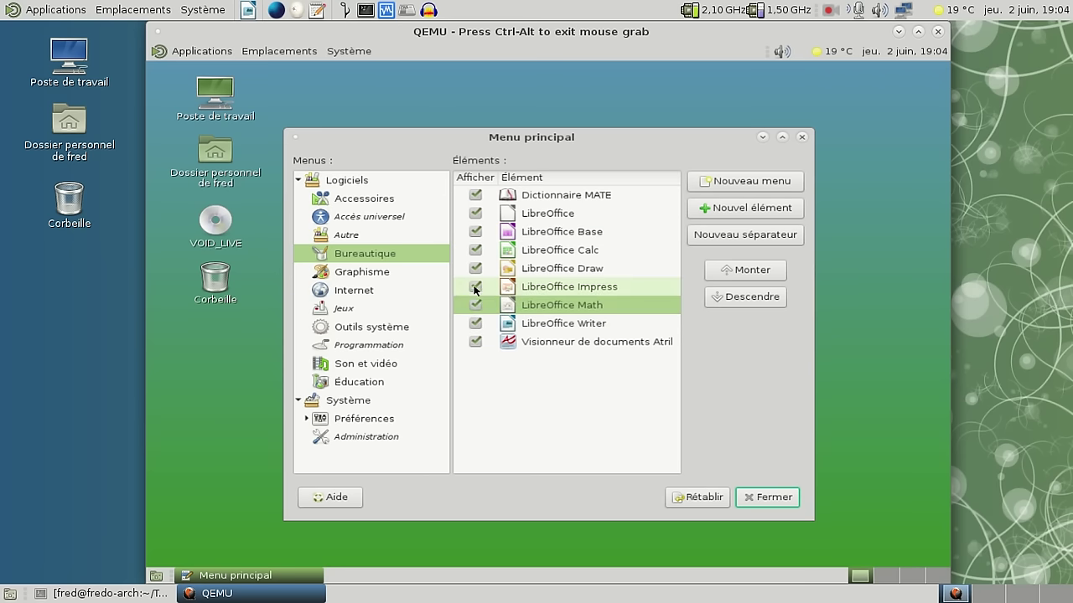
pyautogui.click(475, 286)
pyautogui.click(475, 287)
pyautogui.click(475, 268)
pyautogui.click(475, 268)
pyautogui.click(475, 250)
pyautogui.click(475, 232)
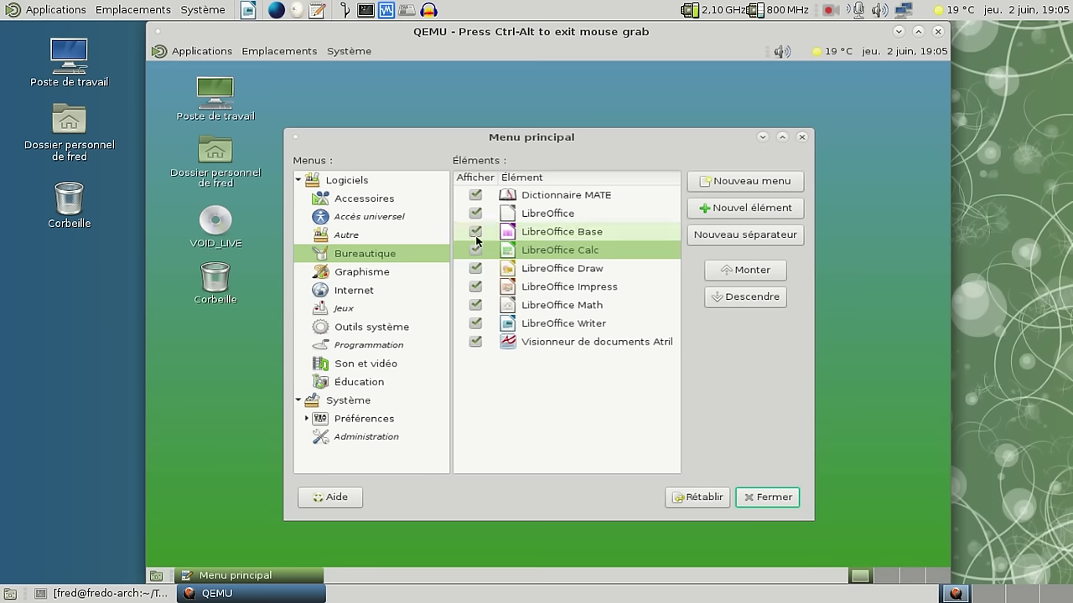
pyautogui.click(475, 232)
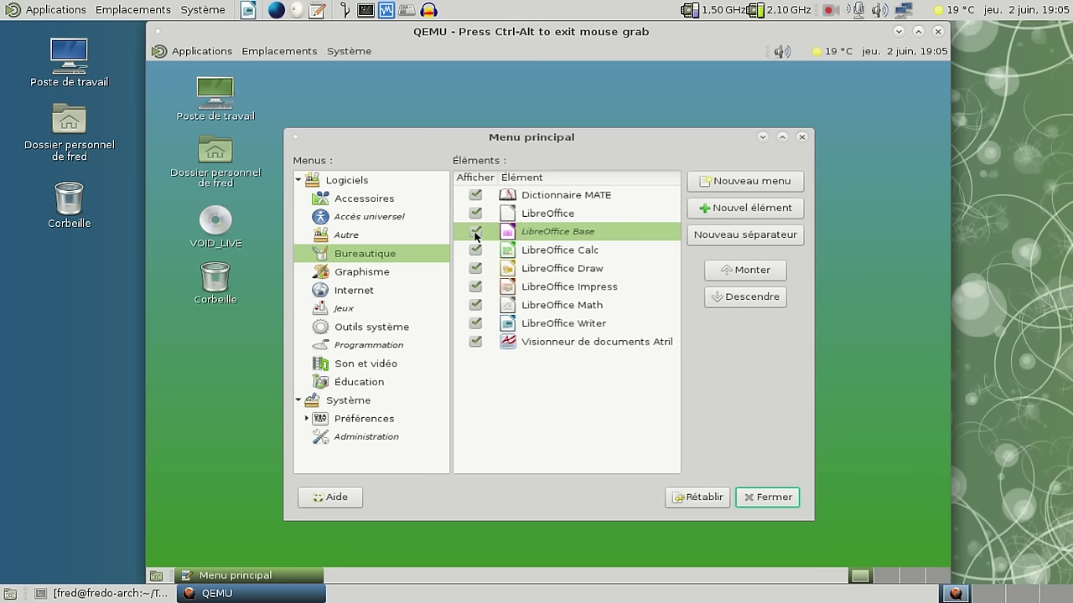
pyautogui.click(761, 497)
# - Check the Bureautique, Éducation and Son et vidéo categories among the virtual machine's applications
pyautogui.click(225, 56)
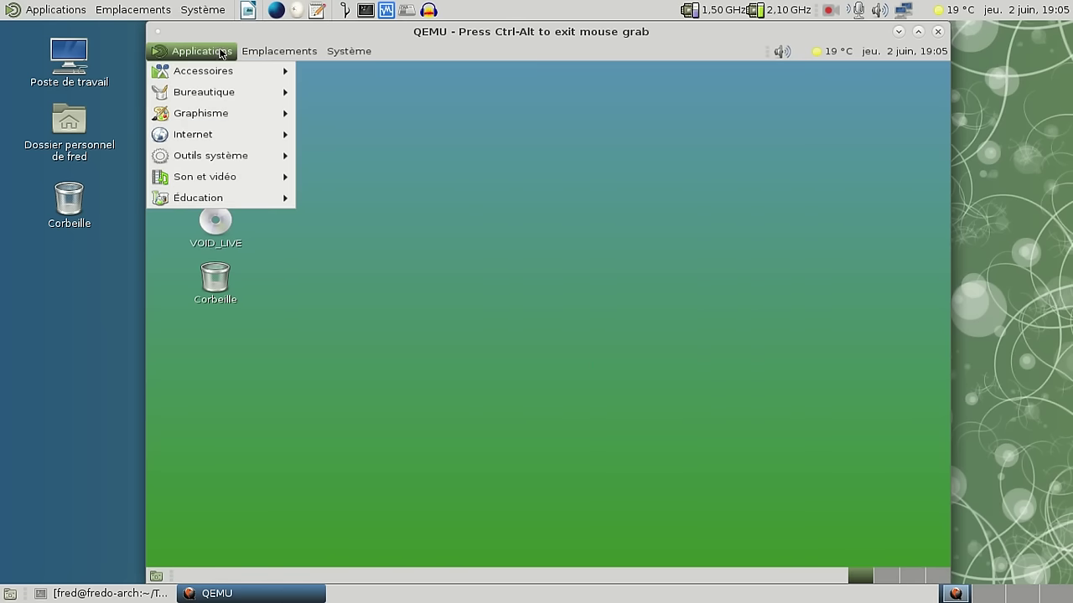
pyautogui.moveTo(228, 94)
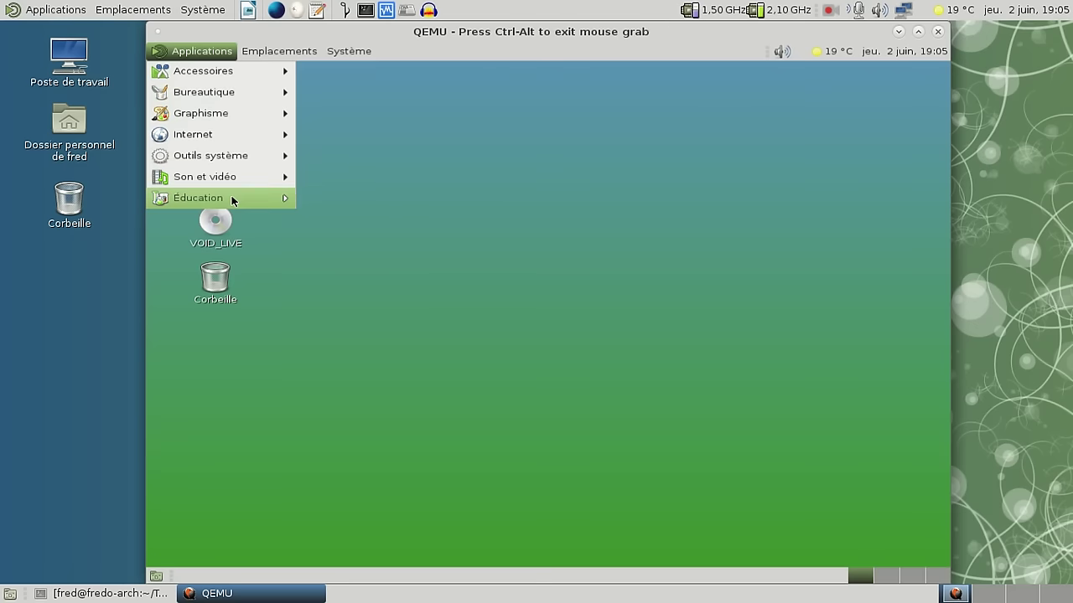
pyautogui.moveTo(232, 198)
pyautogui.moveTo(239, 178)
pyautogui.click(375, 217)
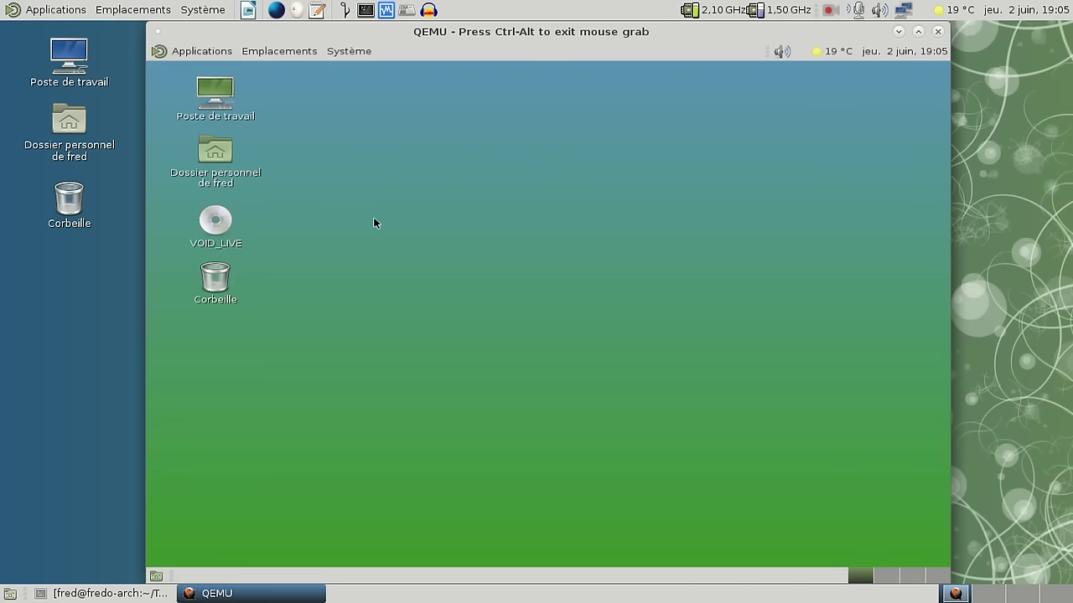